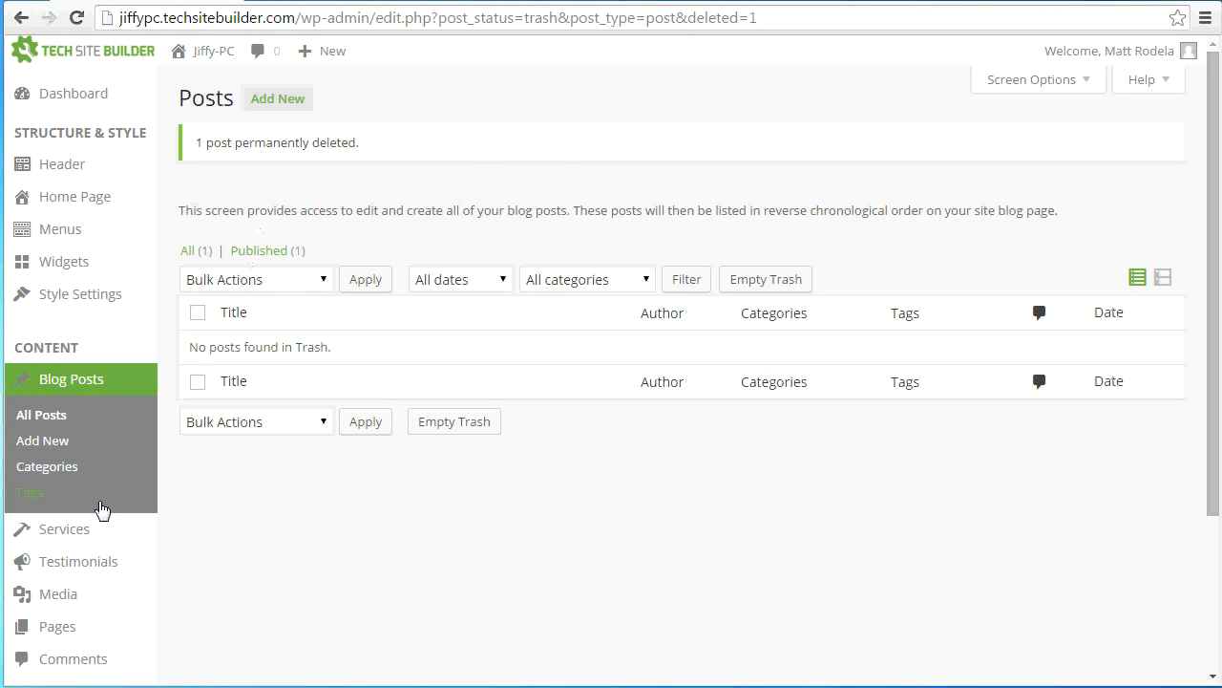
# Create a new service and name it "Computer Repair"
pyautogui.click(80, 533)
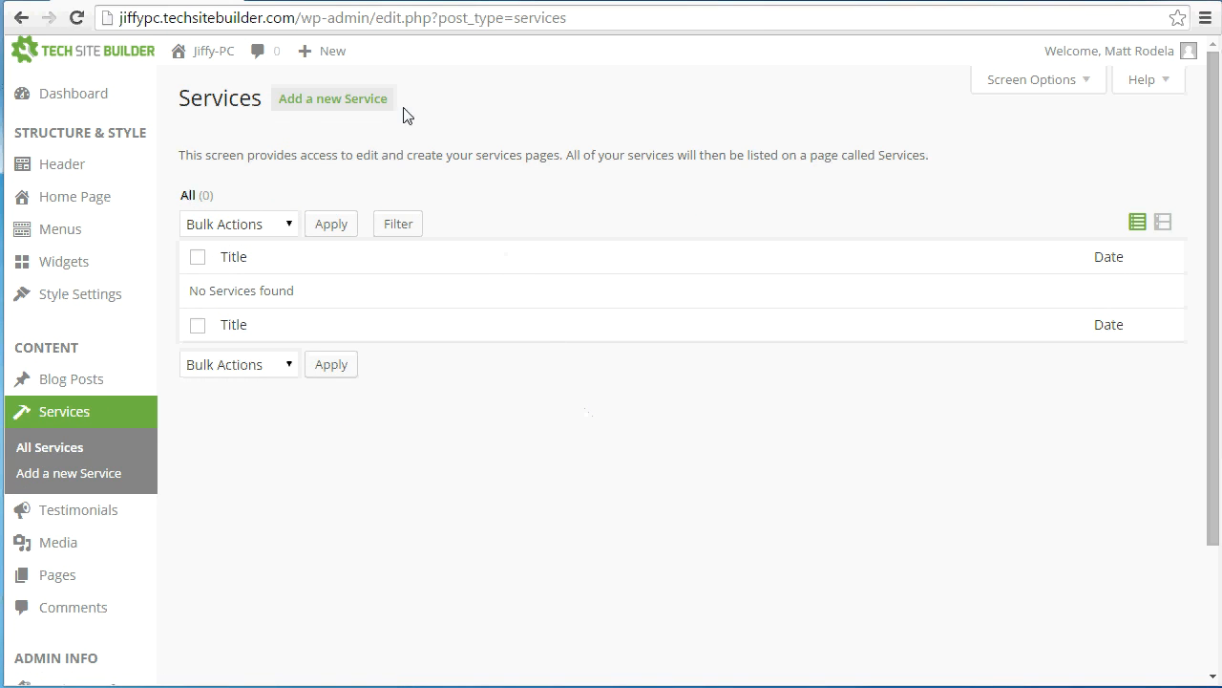
pyautogui.click(313, 109)
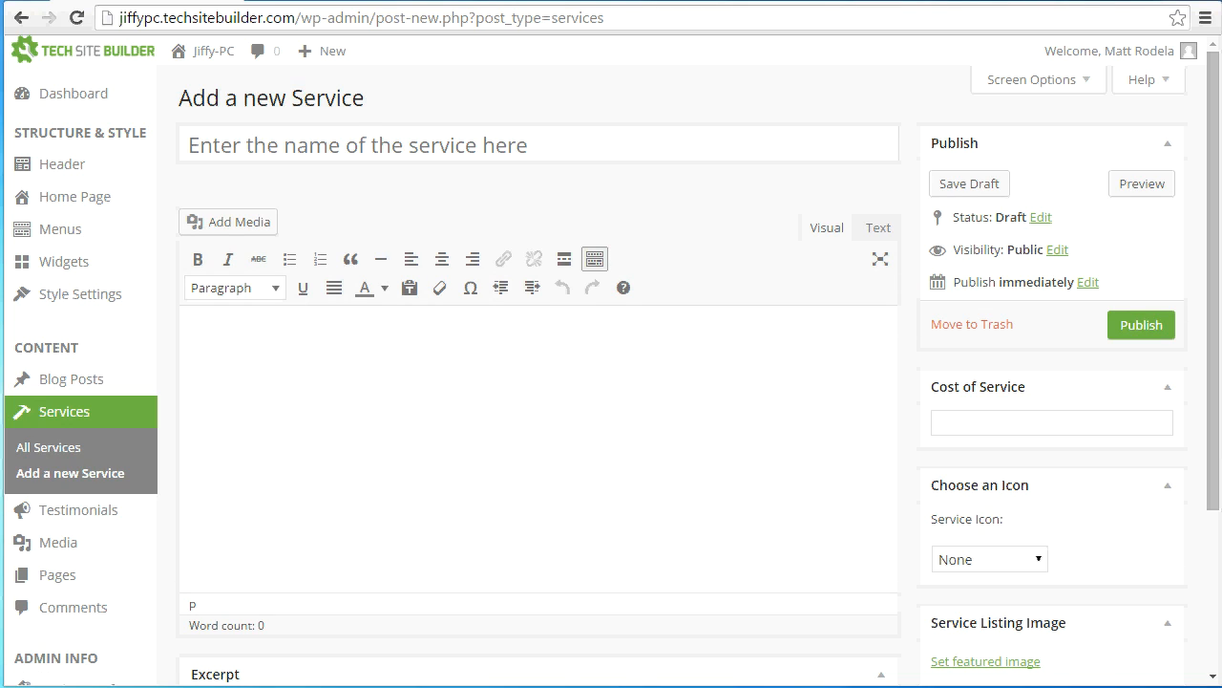
pyautogui.click(425, 150)
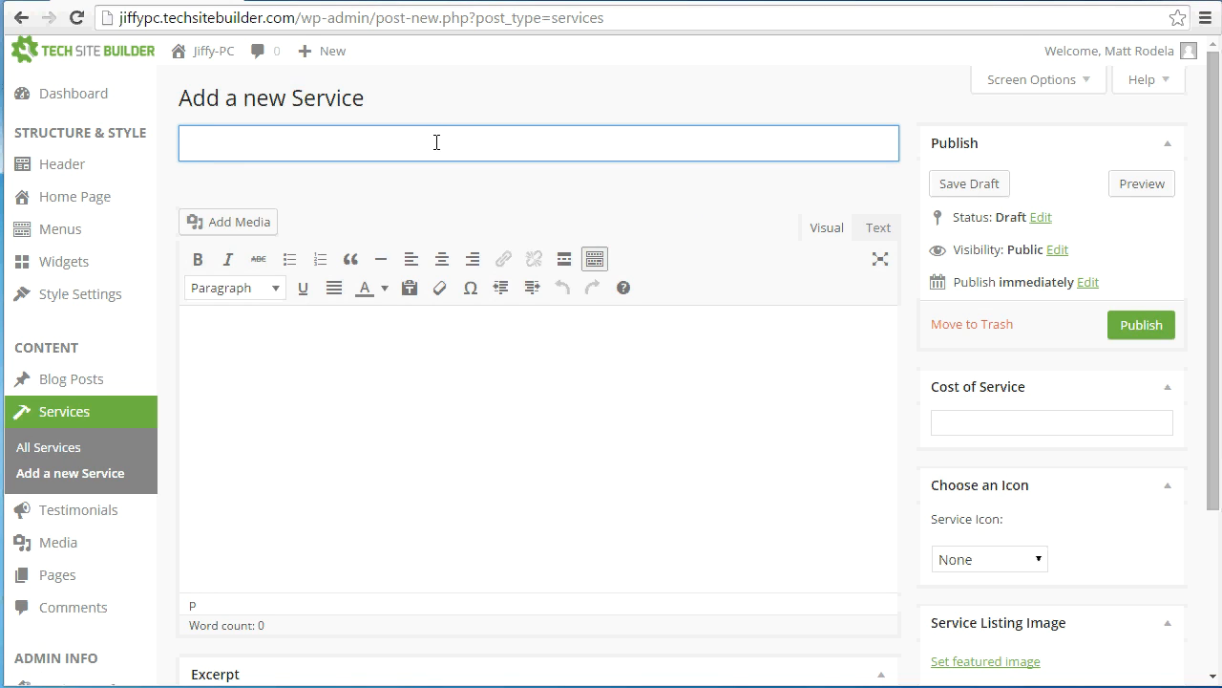
pyautogui.write('Computer Repair')
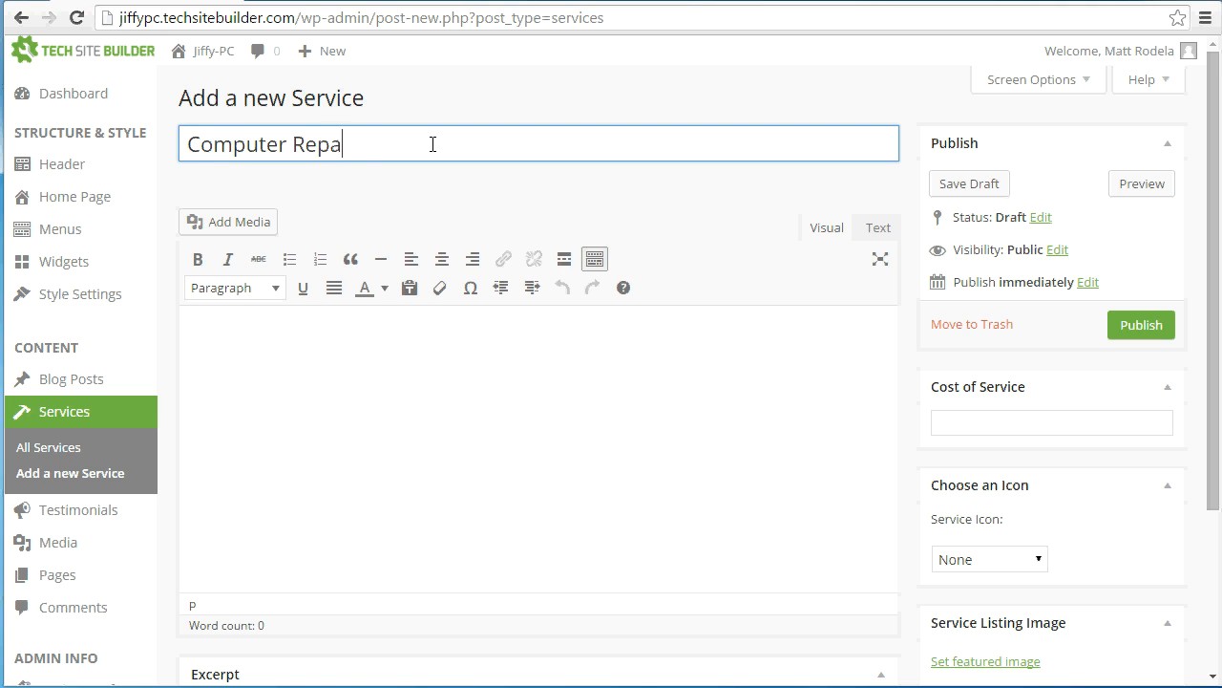
# Paste the prepared computer repair description into the body and format its list, "Virus scan and clean" through "New program installation", as separate bullets
pyautogui.click(406, 423)
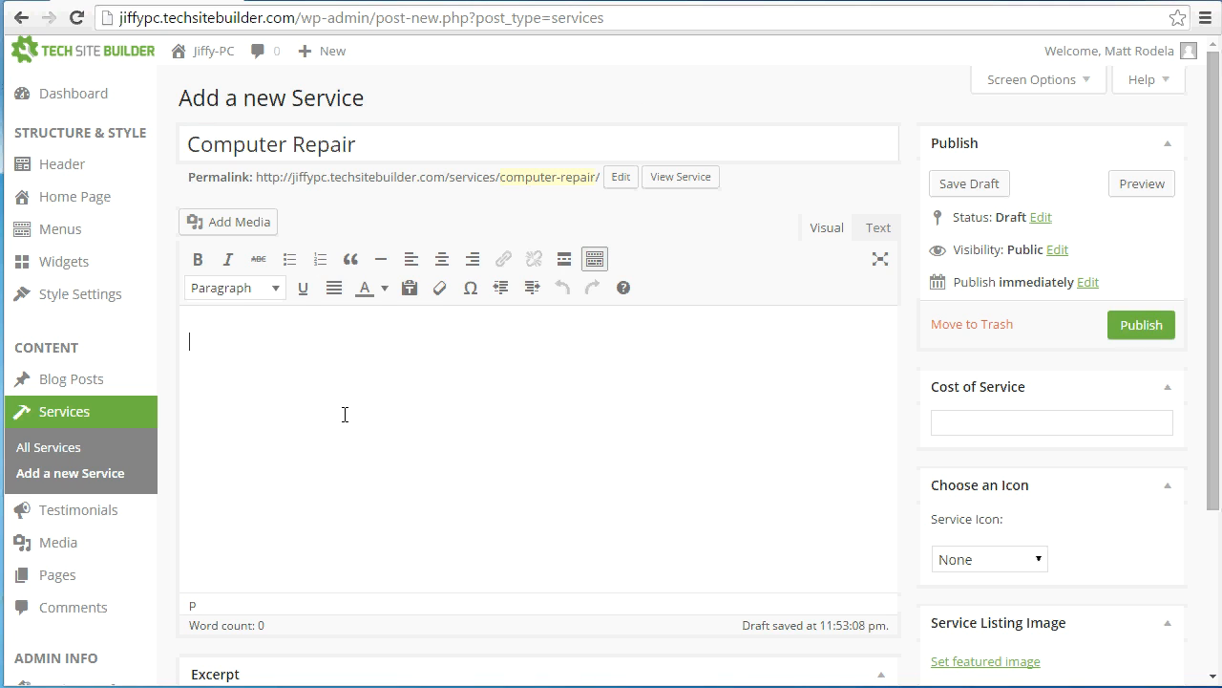
pyautogui.write('Our computer repair is the best! Services we provide include: Virus scan and clean Network troubleshooting Hardware repair Error message resolution Computer speed issues Software configuration Software training New program installation')
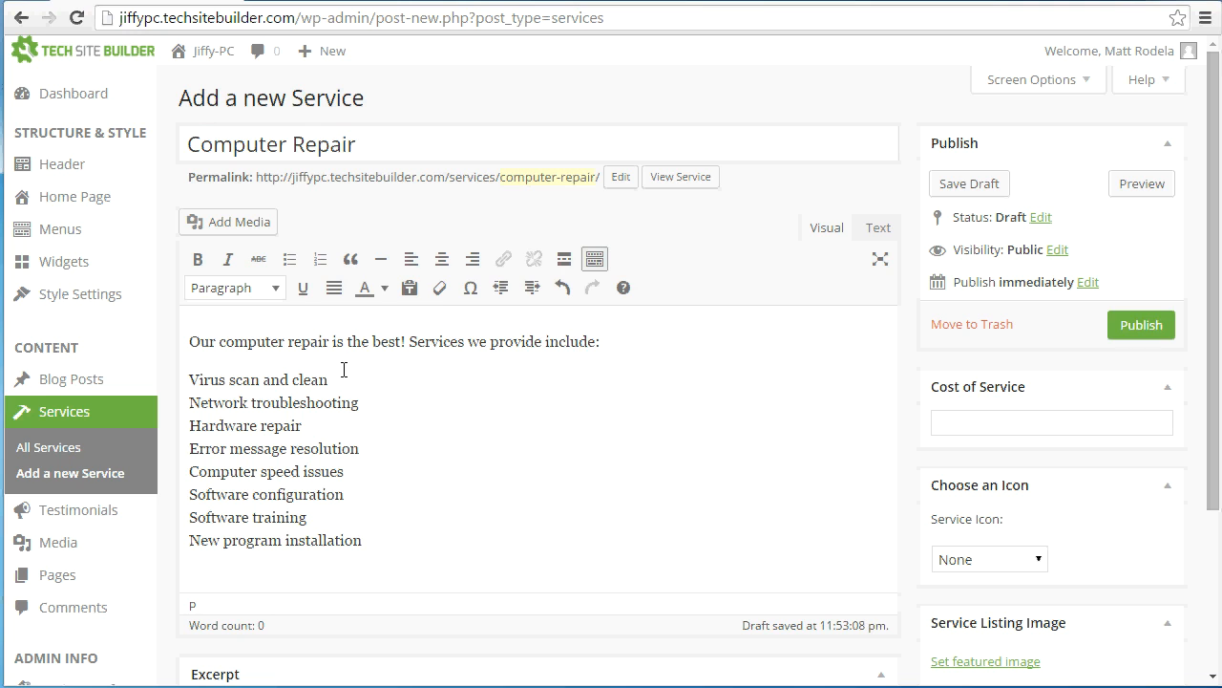
pyautogui.moveTo(377, 549); pyautogui.dragTo(188, 380)
pyautogui.click(288, 261)
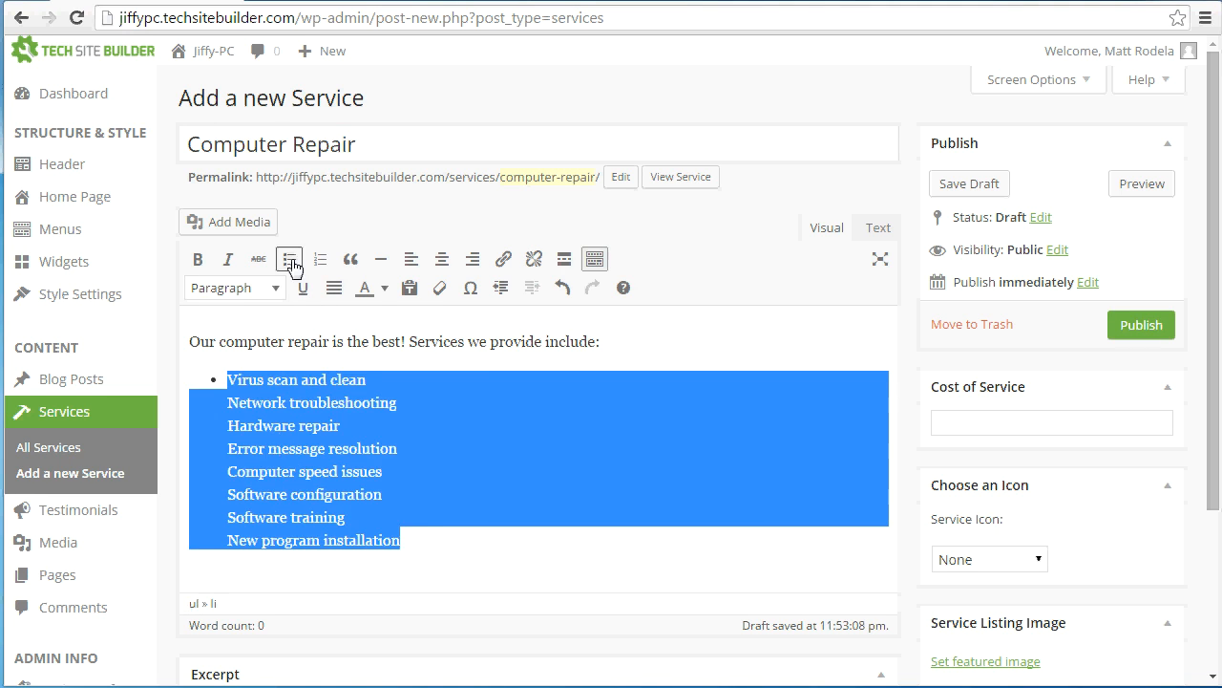
pyautogui.click(225, 408)
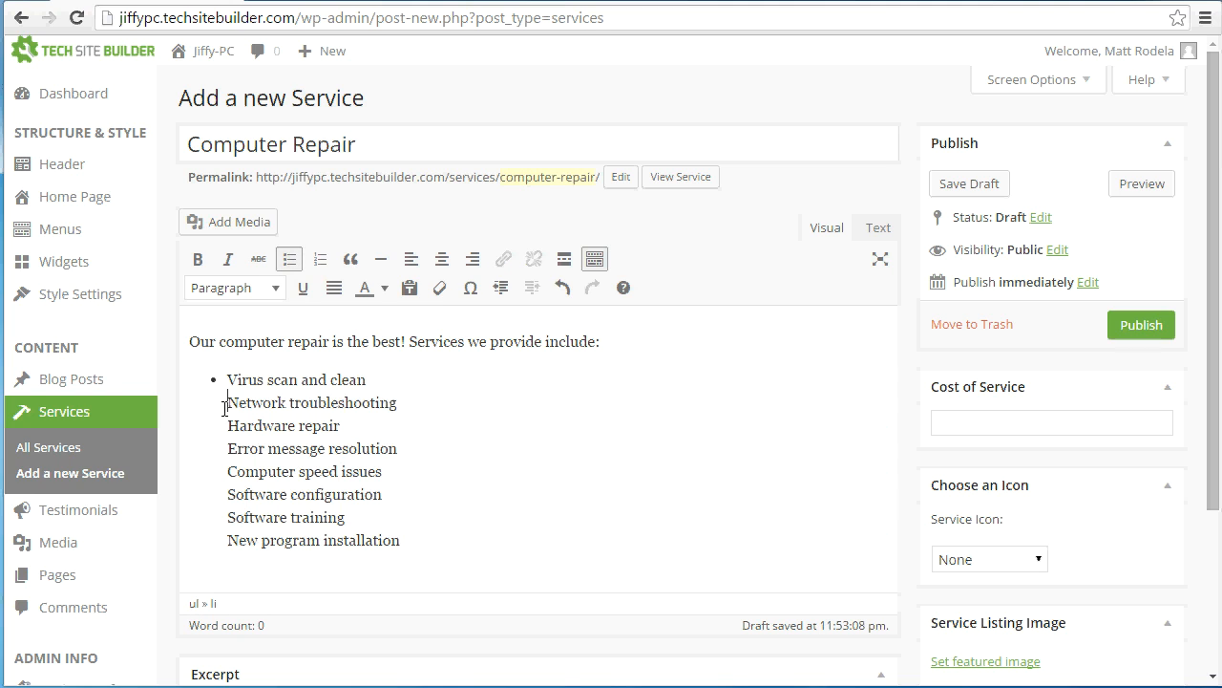
pyautogui.press('Return')
pyautogui.scroll(-1, 581, 396)
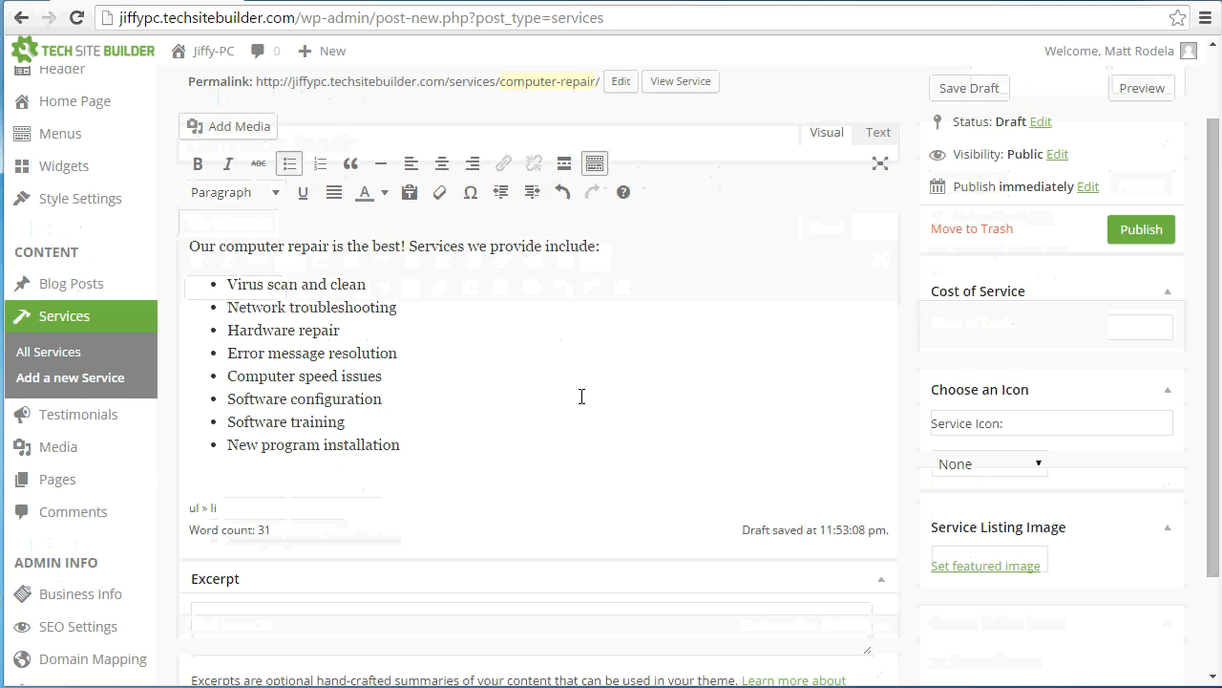
pyautogui.scroll(-1, 582, 396)
pyautogui.click(315, 533)
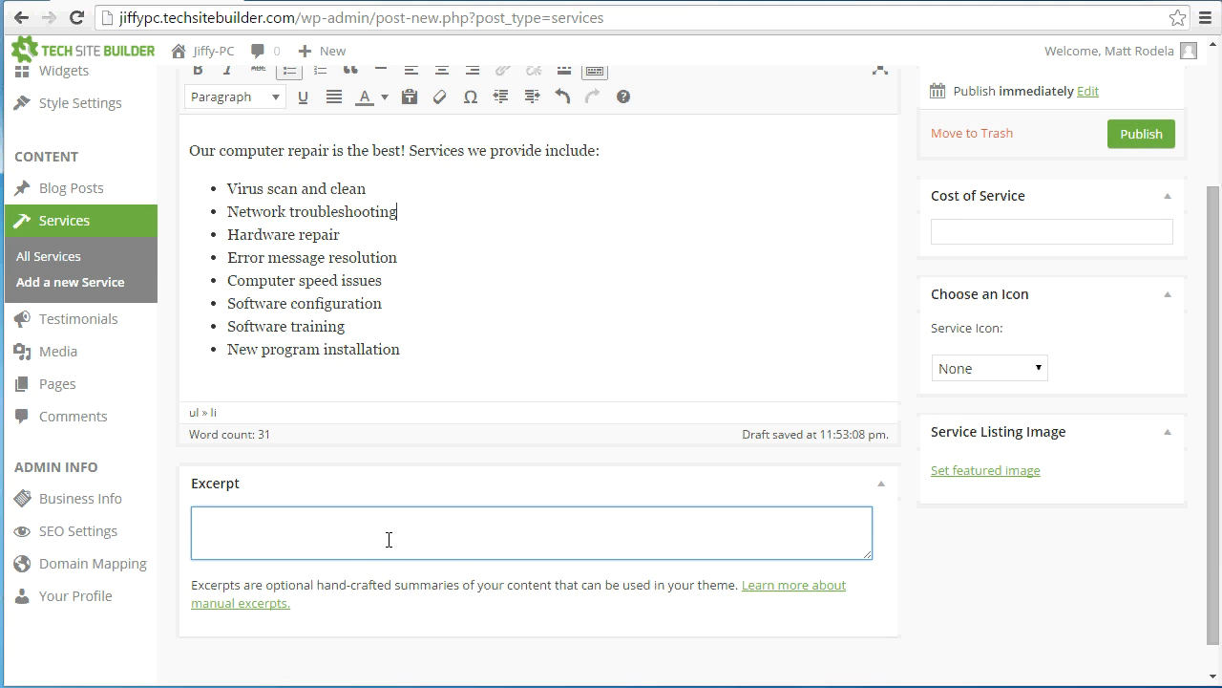
pyautogui.scroll(2, 389, 540)
pyautogui.scroll(-1, 390, 538)
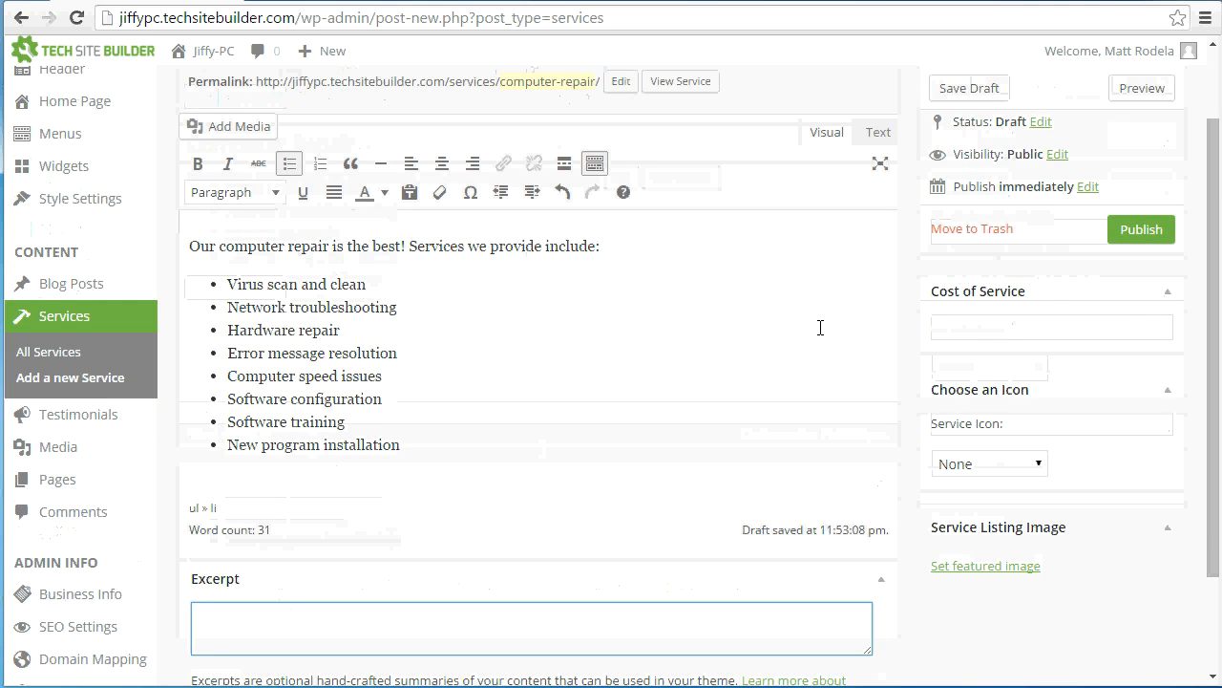
# Set the cost of the service to "$80/hr."
pyautogui.click(965, 325)
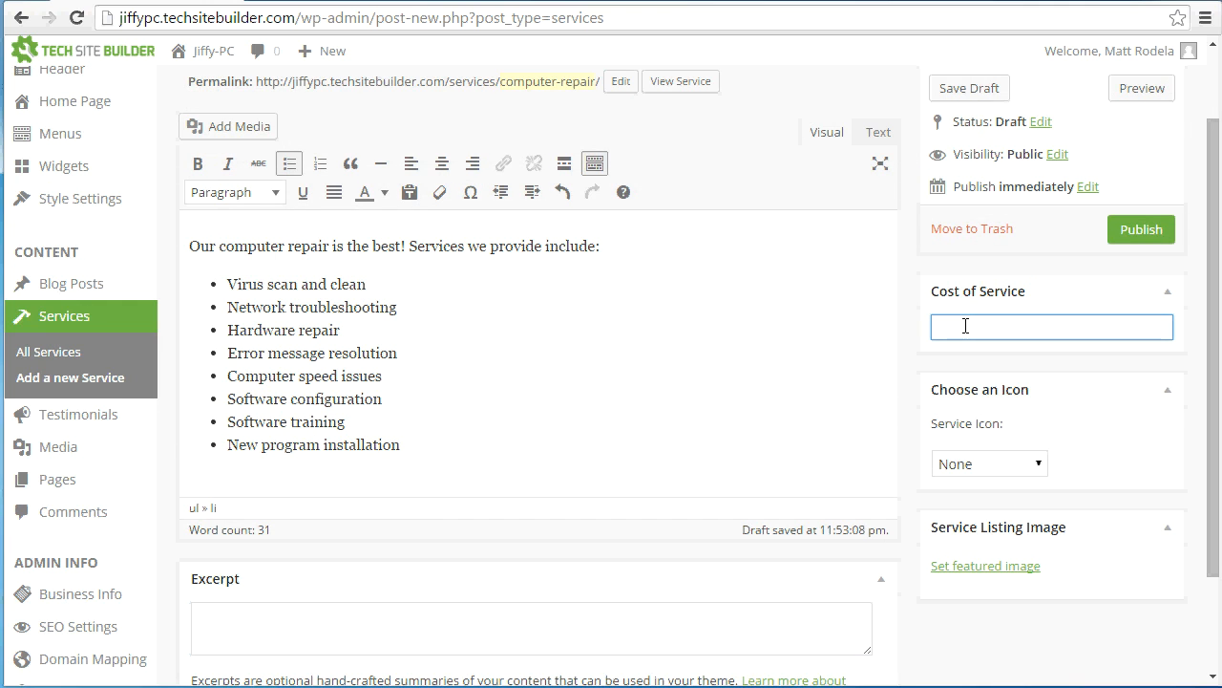
pyautogui.scroll(1, 966, 326)
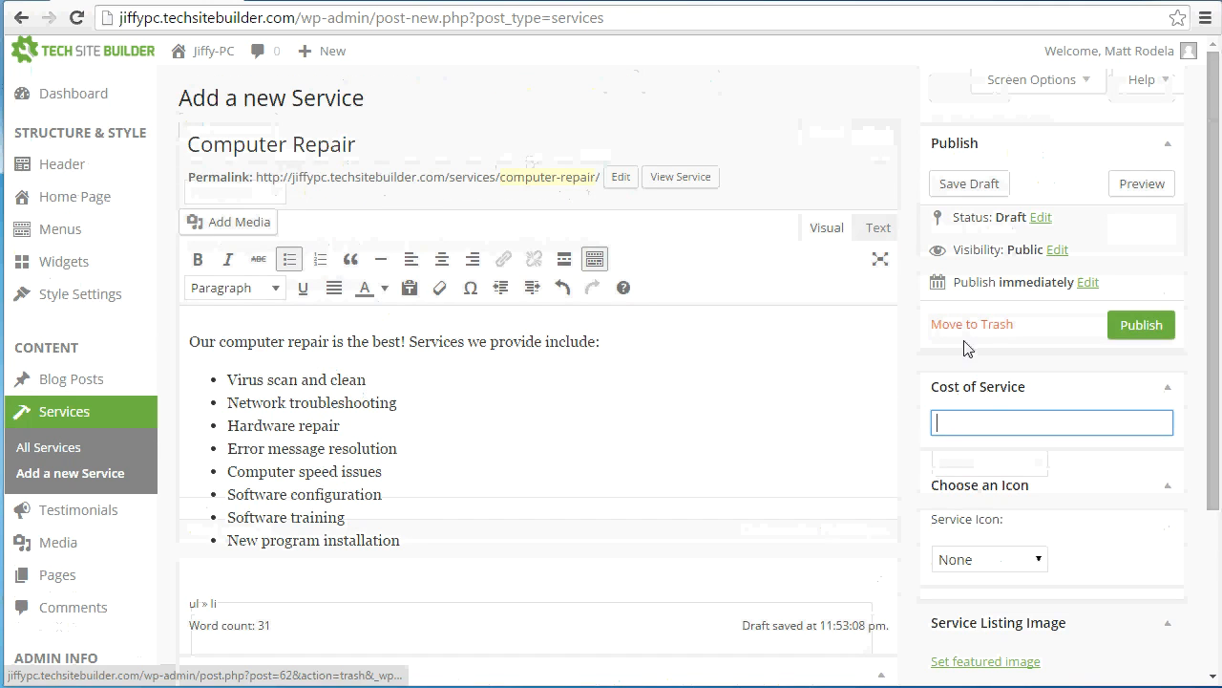
pyautogui.write('$')
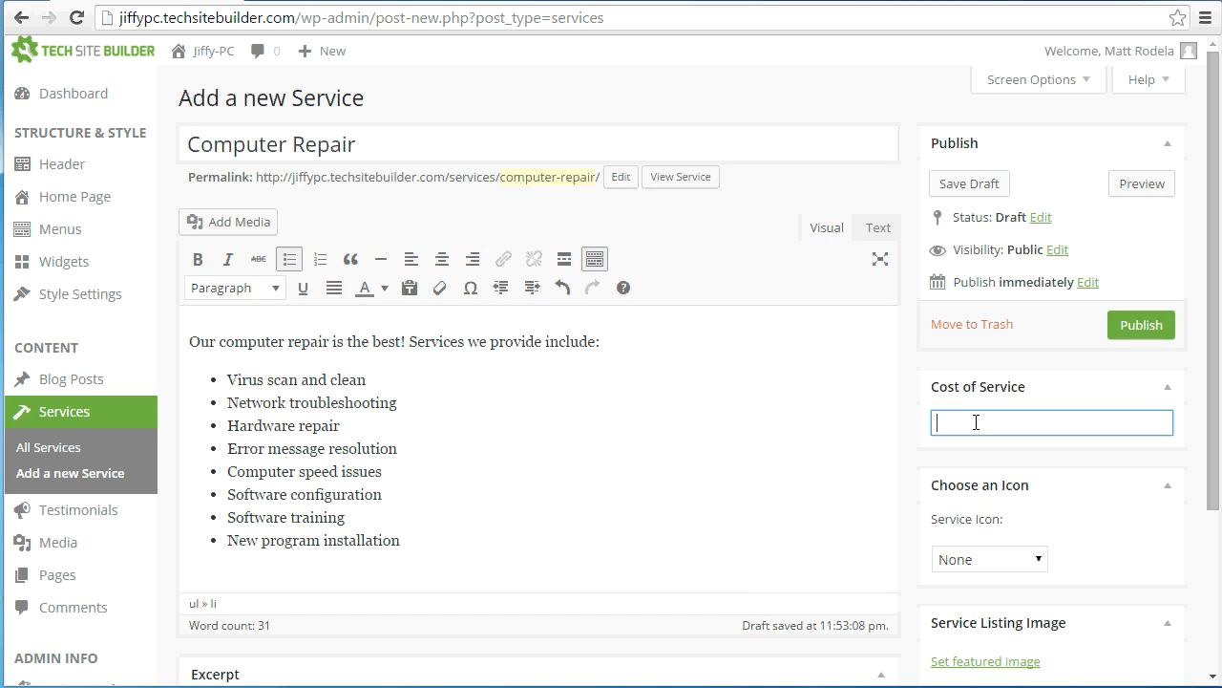
pyautogui.write('$80/hr.')
# Try the End User and Laptop icons for the service
pyautogui.scroll(-1, 1058, 434)
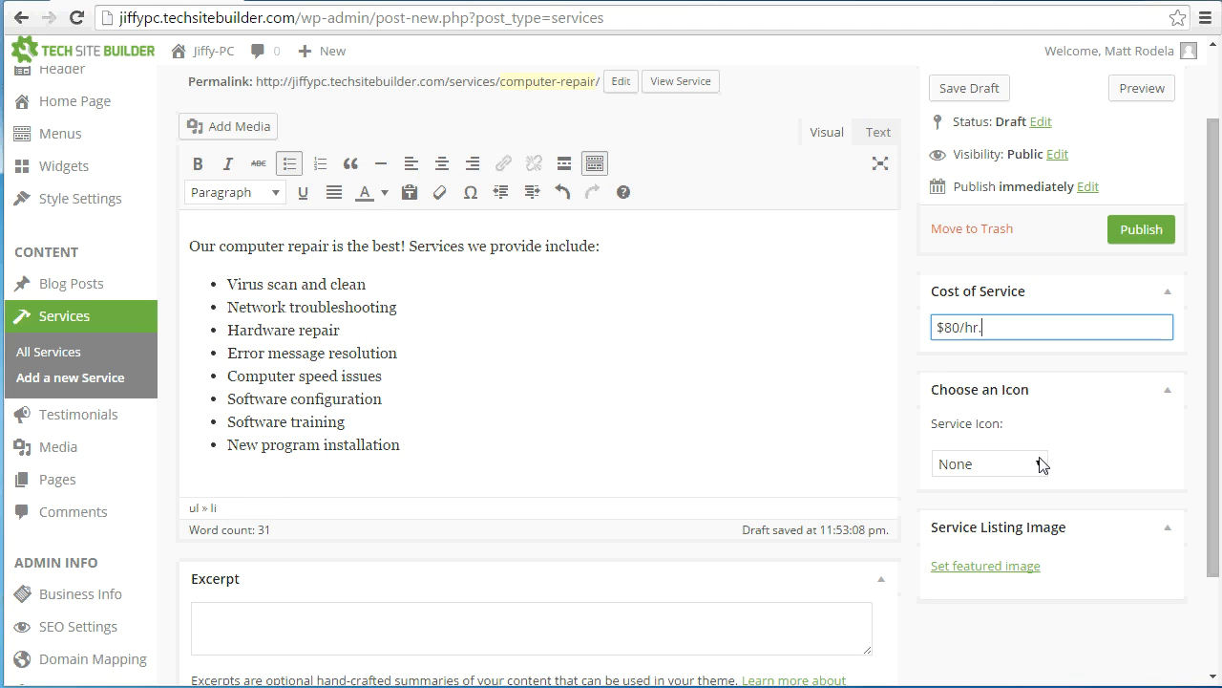
pyautogui.click(1041, 464)
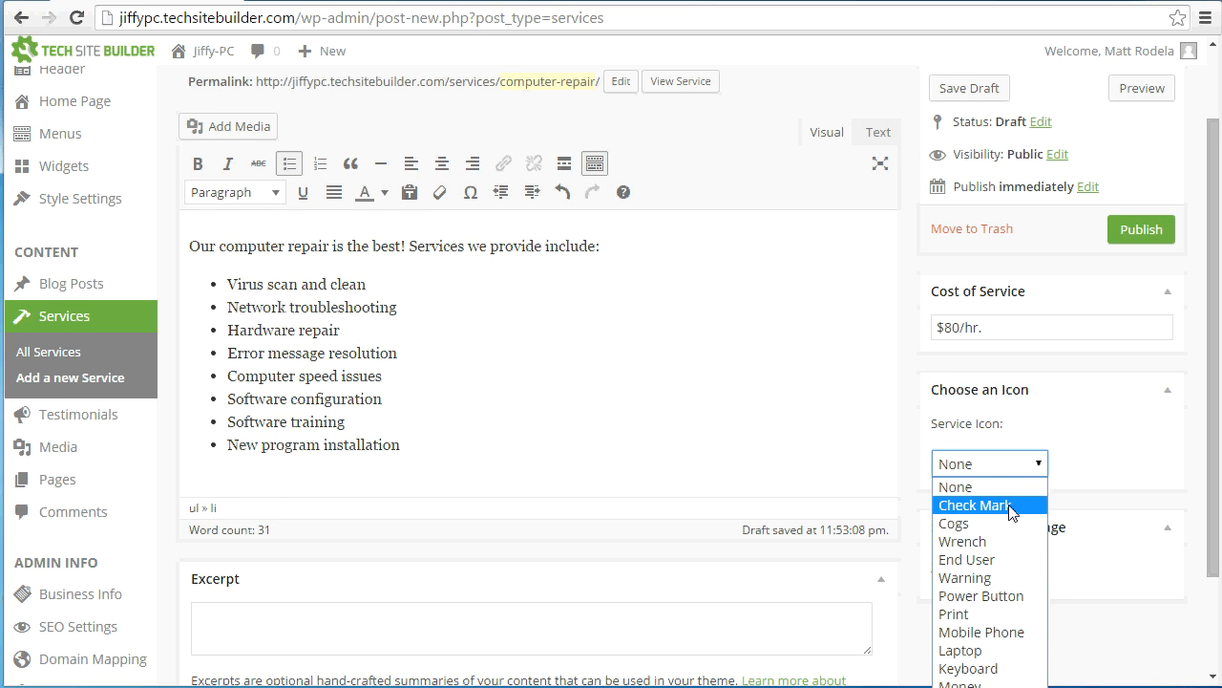
pyautogui.click(989, 560)
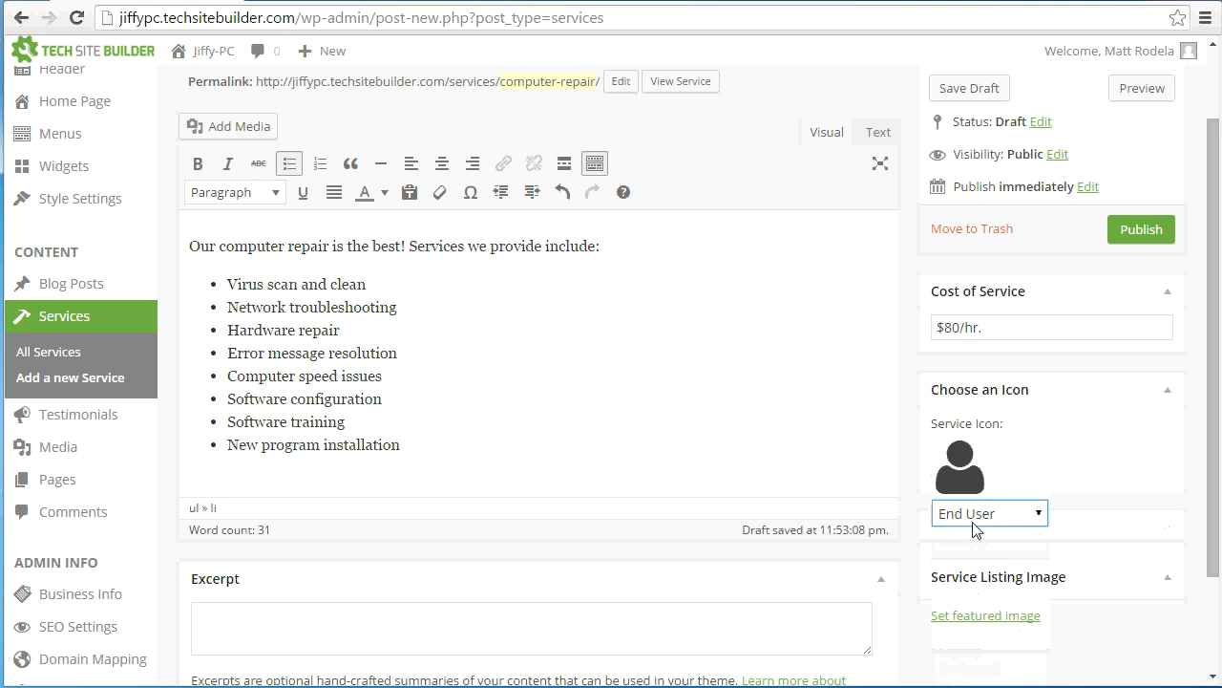
pyautogui.click(976, 517)
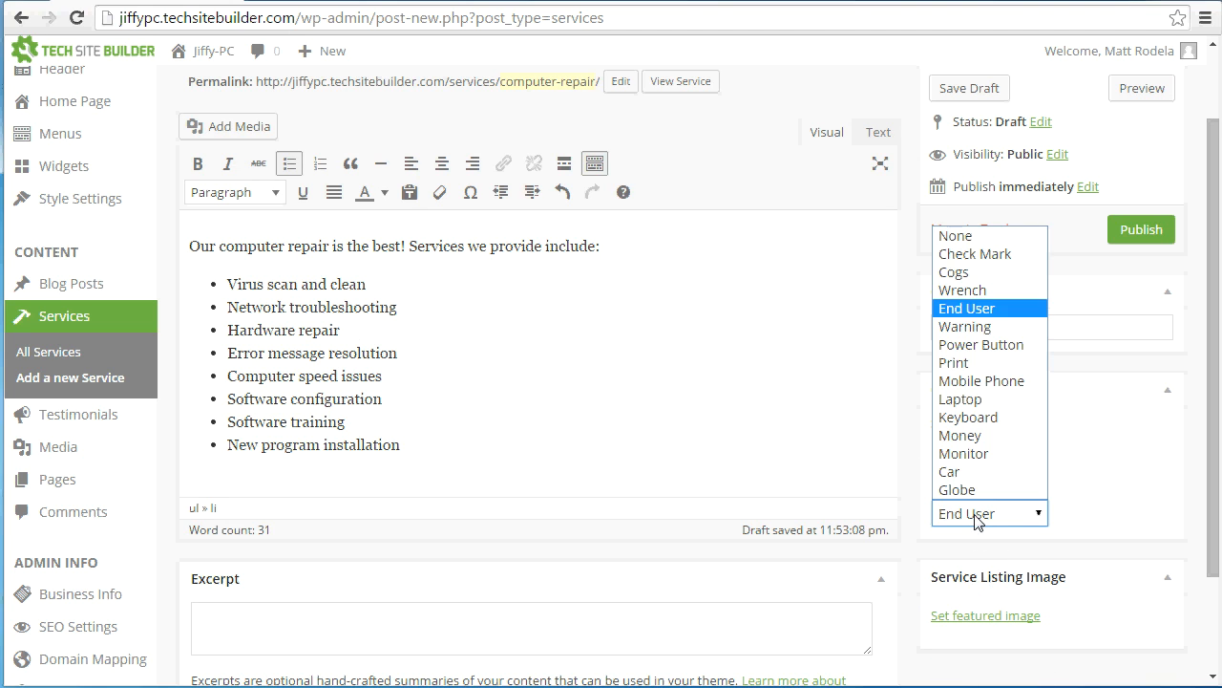
pyautogui.click(976, 405)
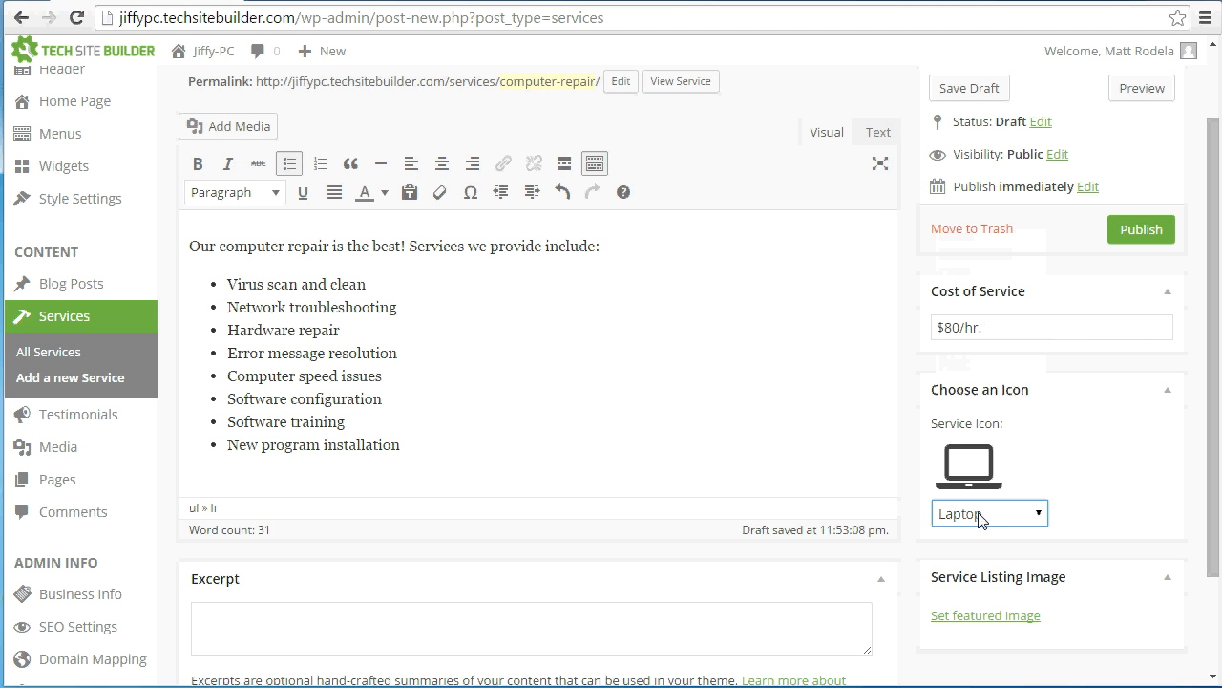
# Set the service icon to Wrench and publish the Computer Repair service
pyautogui.click(988, 513)
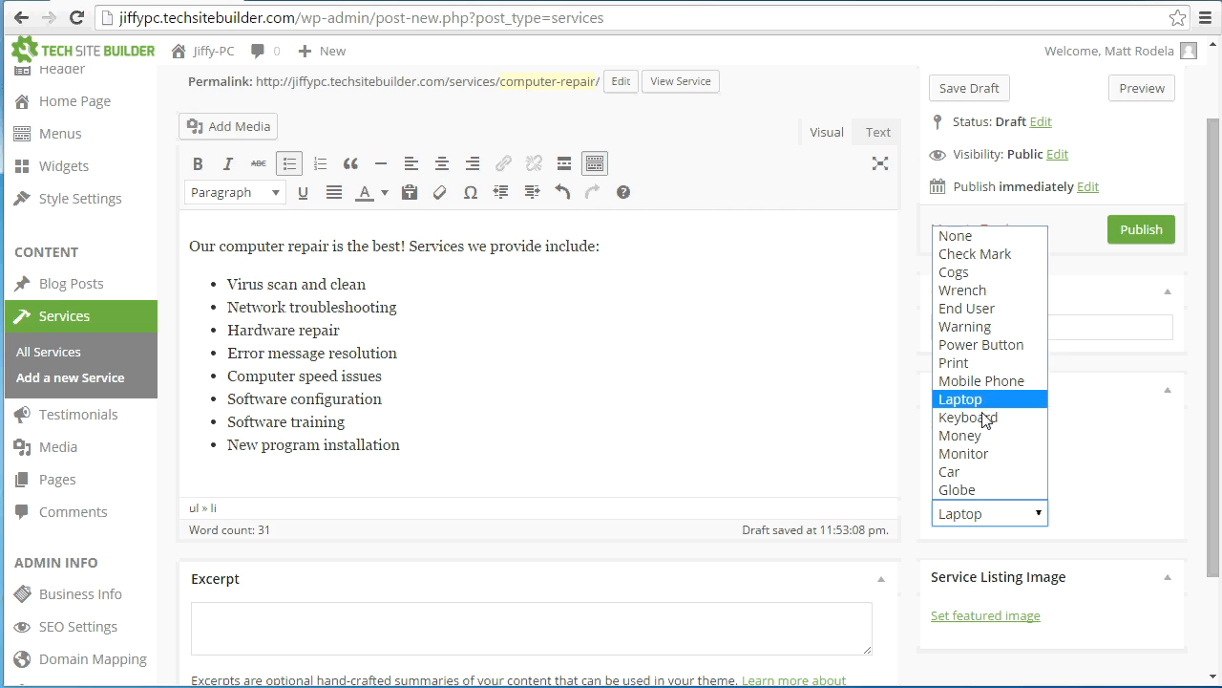
pyautogui.click(979, 290)
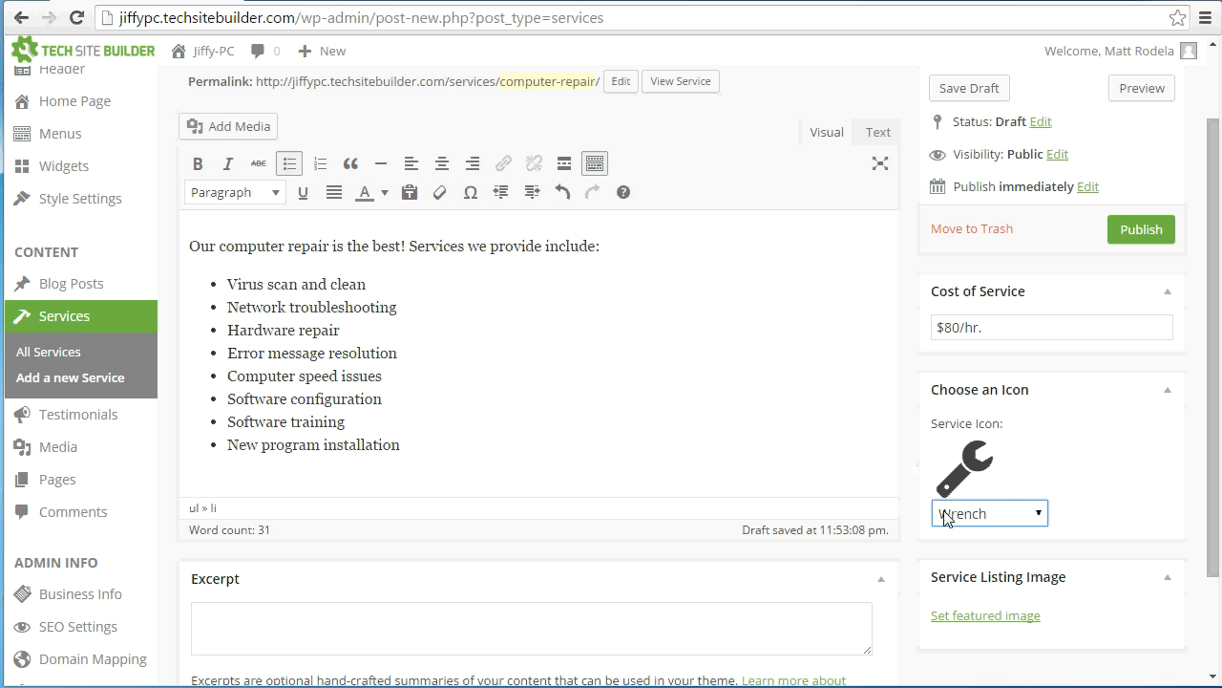
pyautogui.scroll(1, 517, 340)
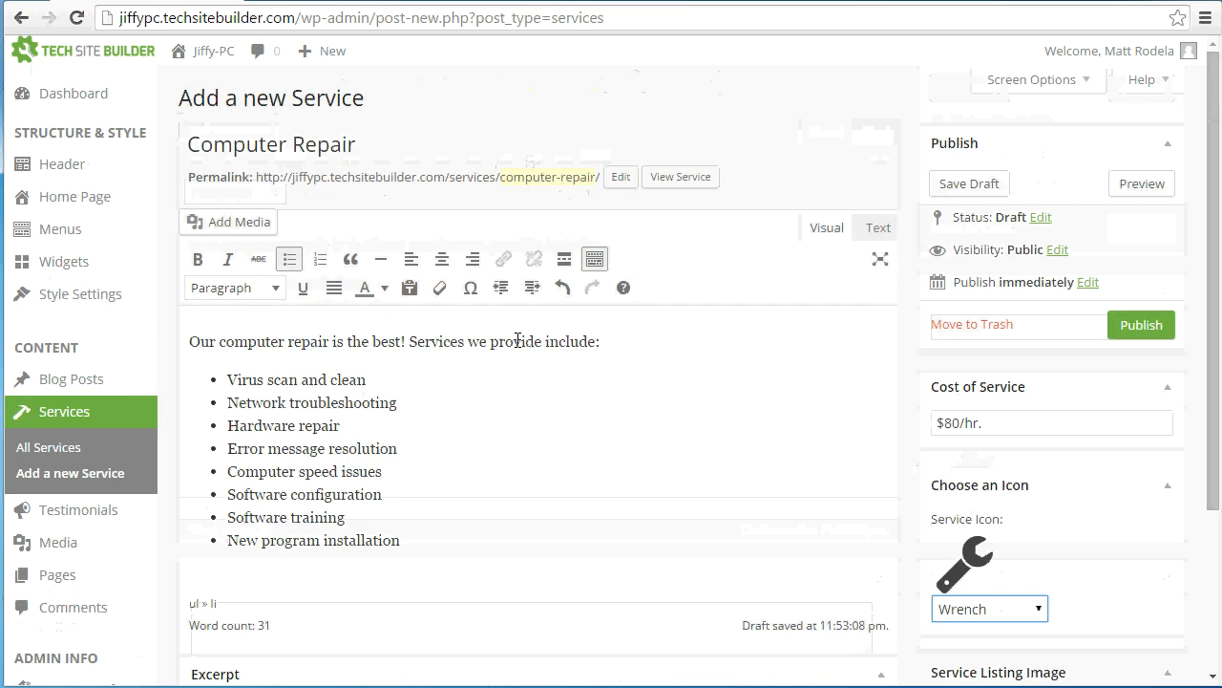
pyautogui.scroll(-2, 518, 338)
pyautogui.scroll(2, 541, 334)
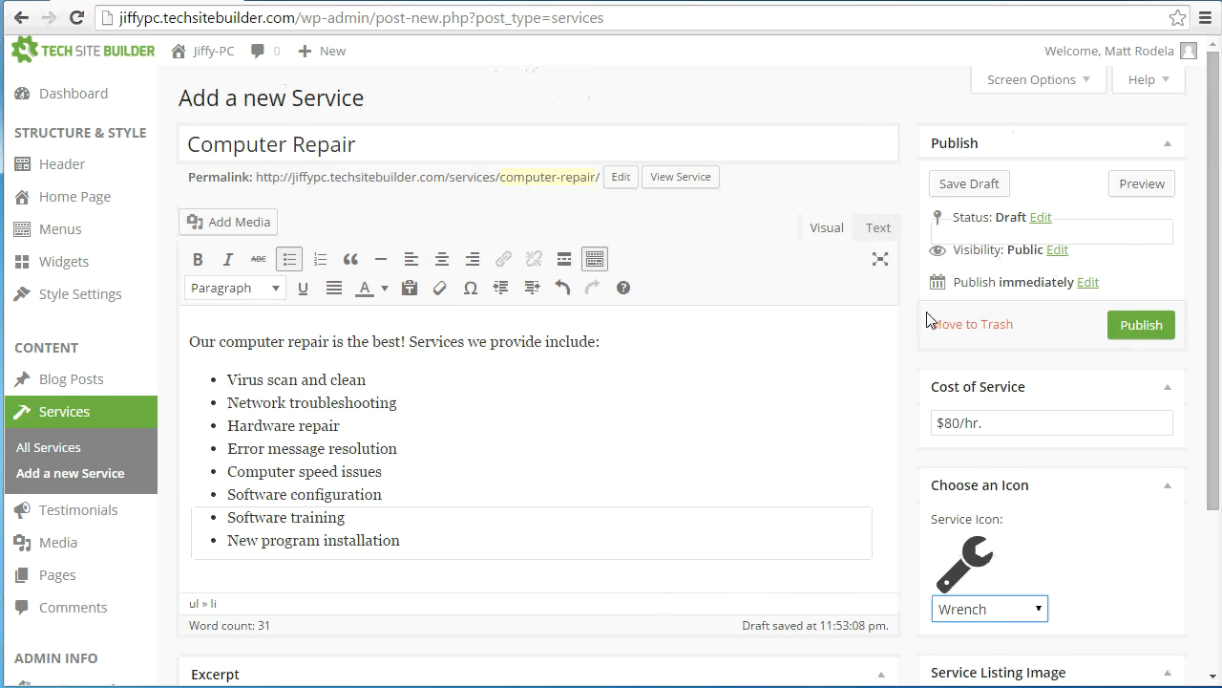
pyautogui.click(1132, 327)
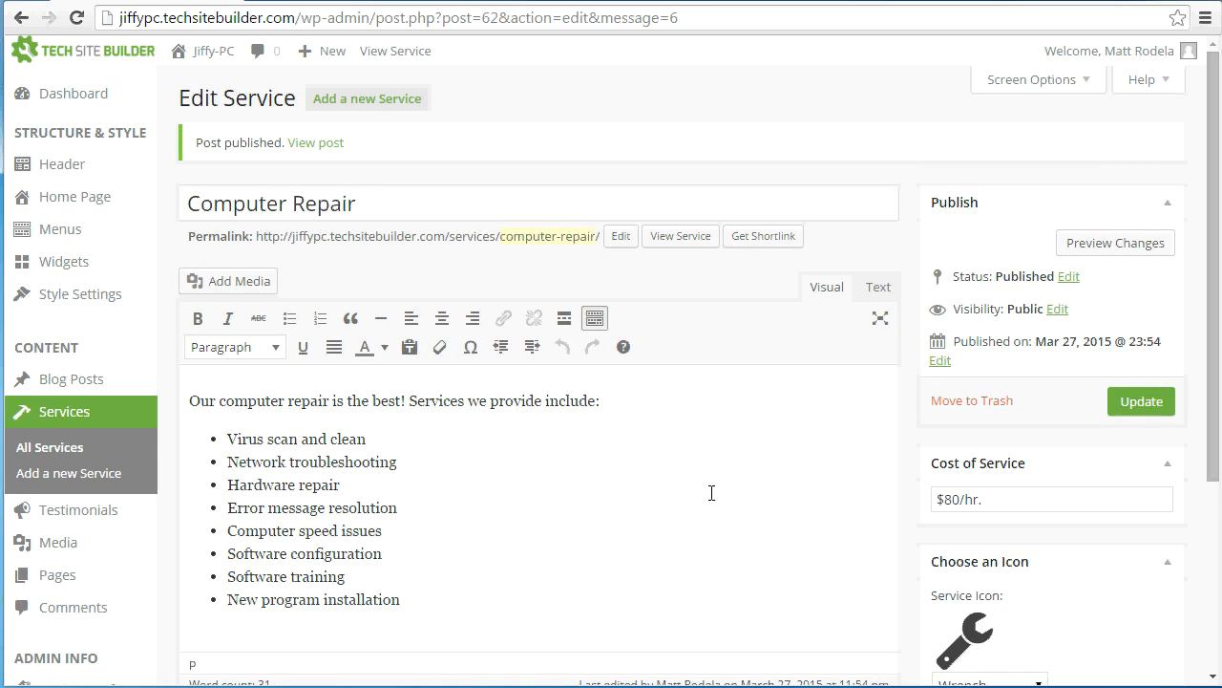
# Visit the live site's Services page and open the full Computer Repair entry to review how it is presented
pyautogui.click(196, 68)
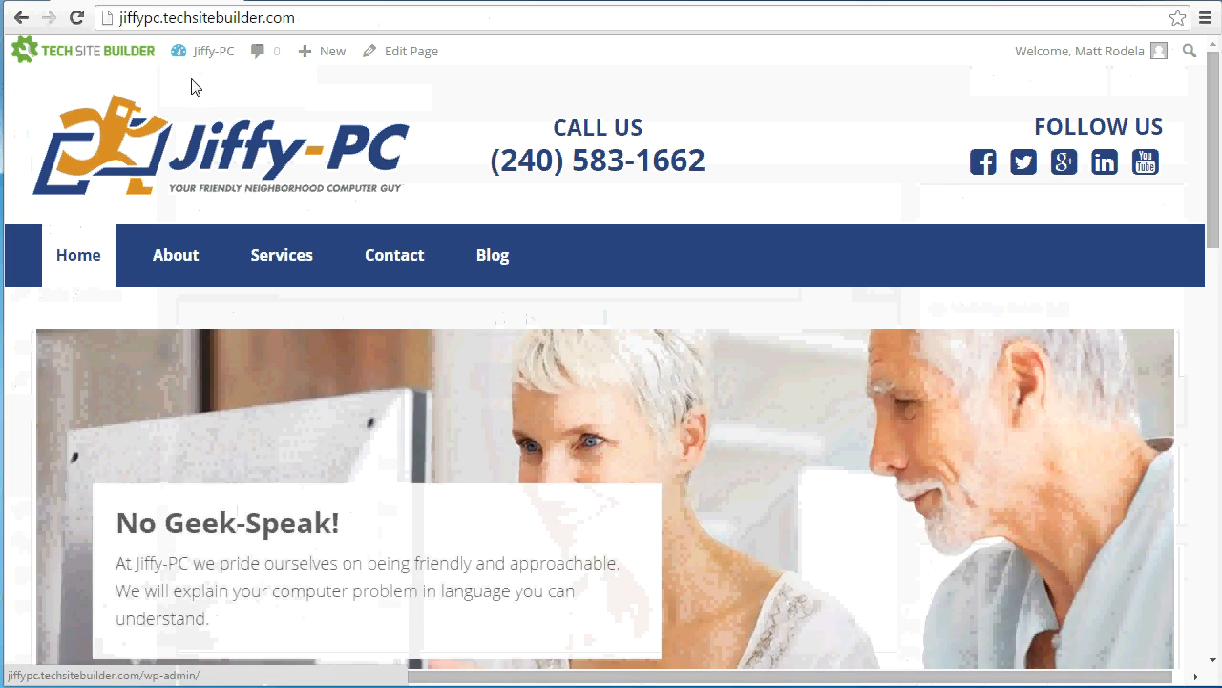
pyautogui.click(282, 262)
pyautogui.scroll(-1, 427, 399)
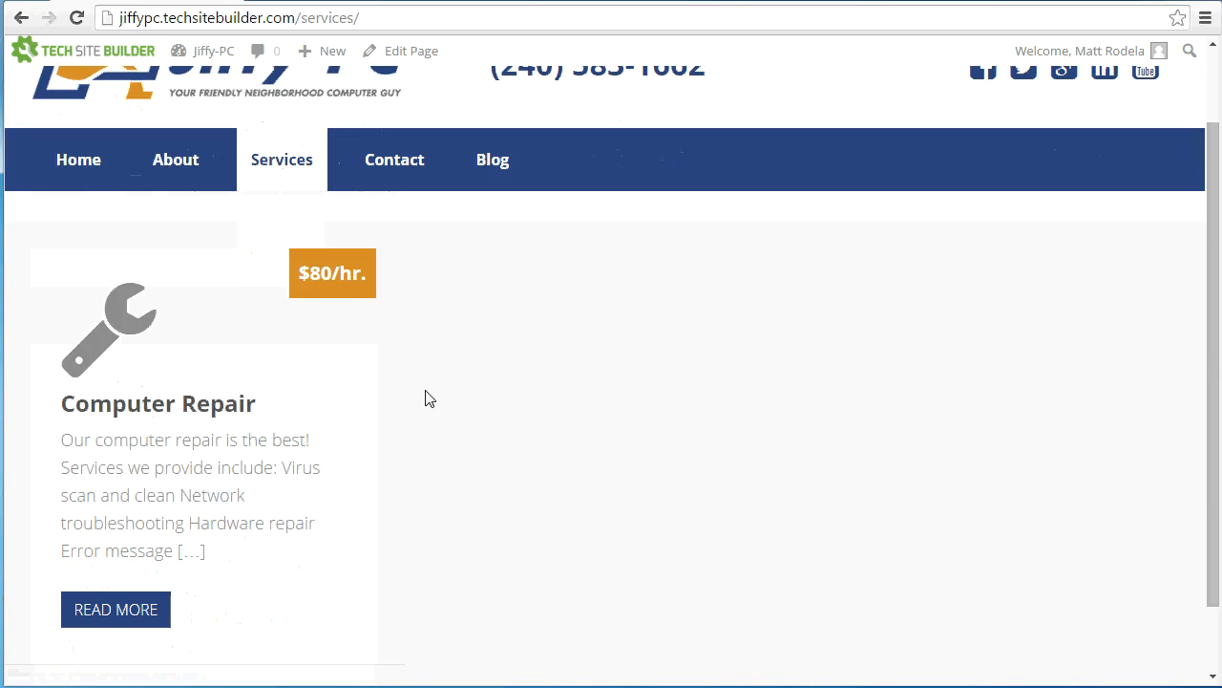
pyautogui.scroll(-1, 427, 400)
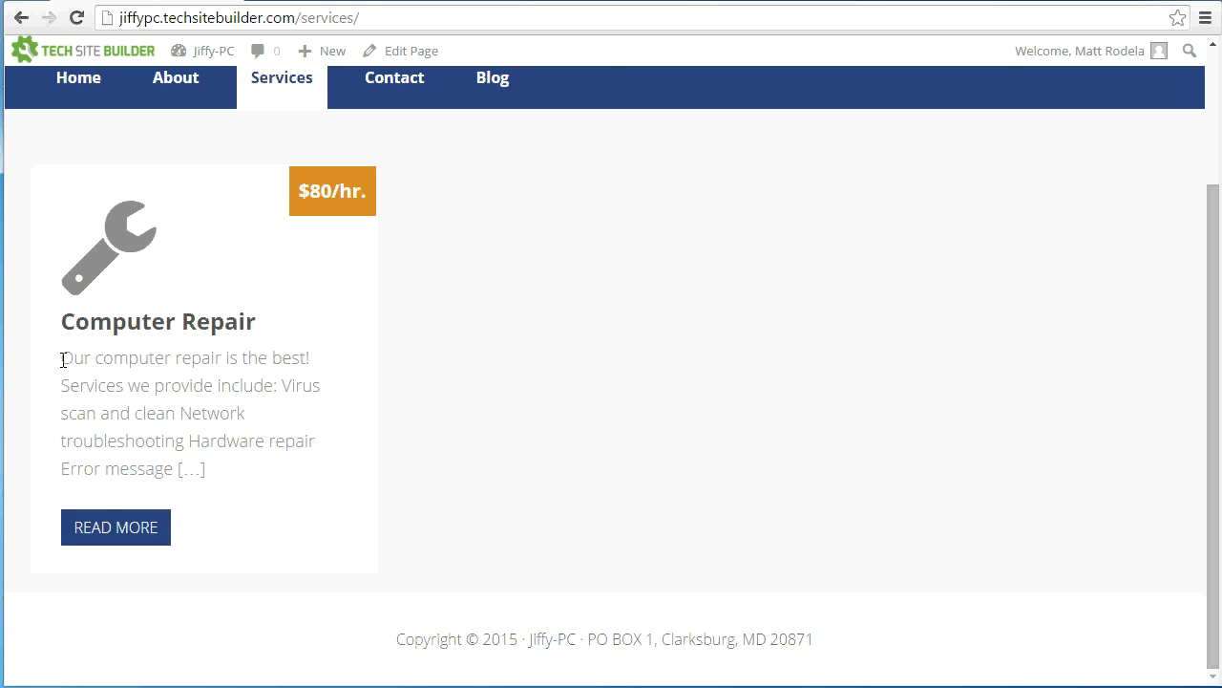
pyautogui.click(117, 528)
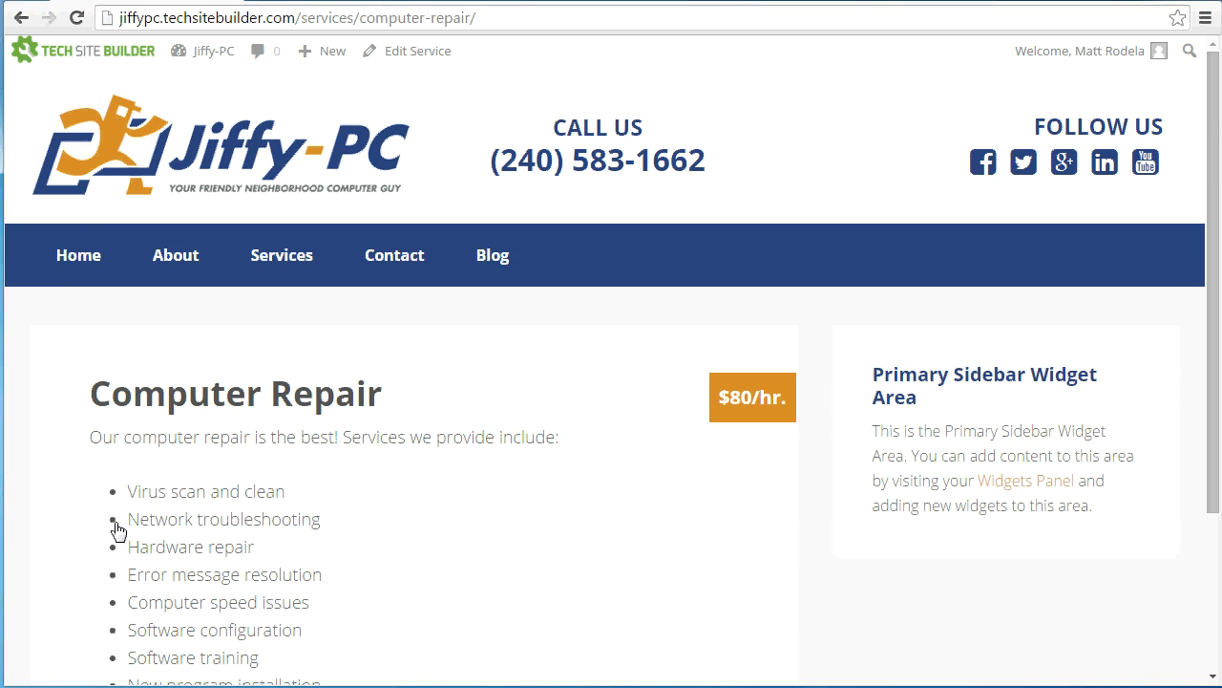
pyautogui.scroll(-2, 355, 497)
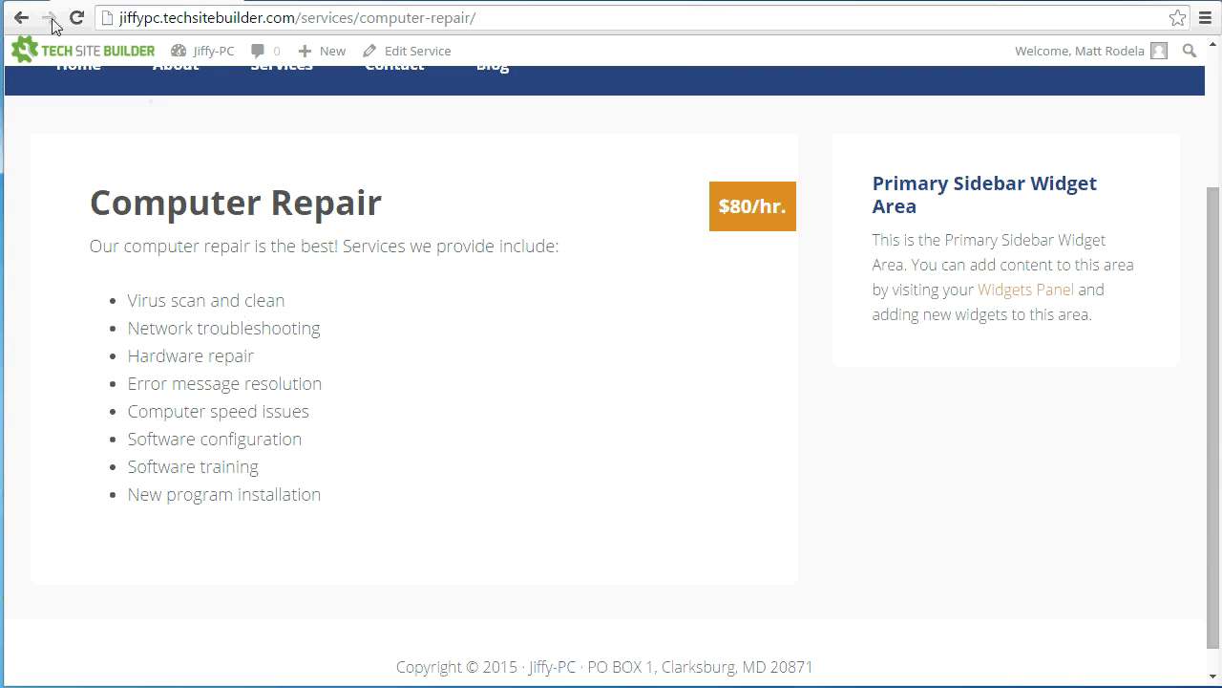
# Return to the Services listing and examine where the Computer Repair summary is cut off
pyautogui.click(21, 17)
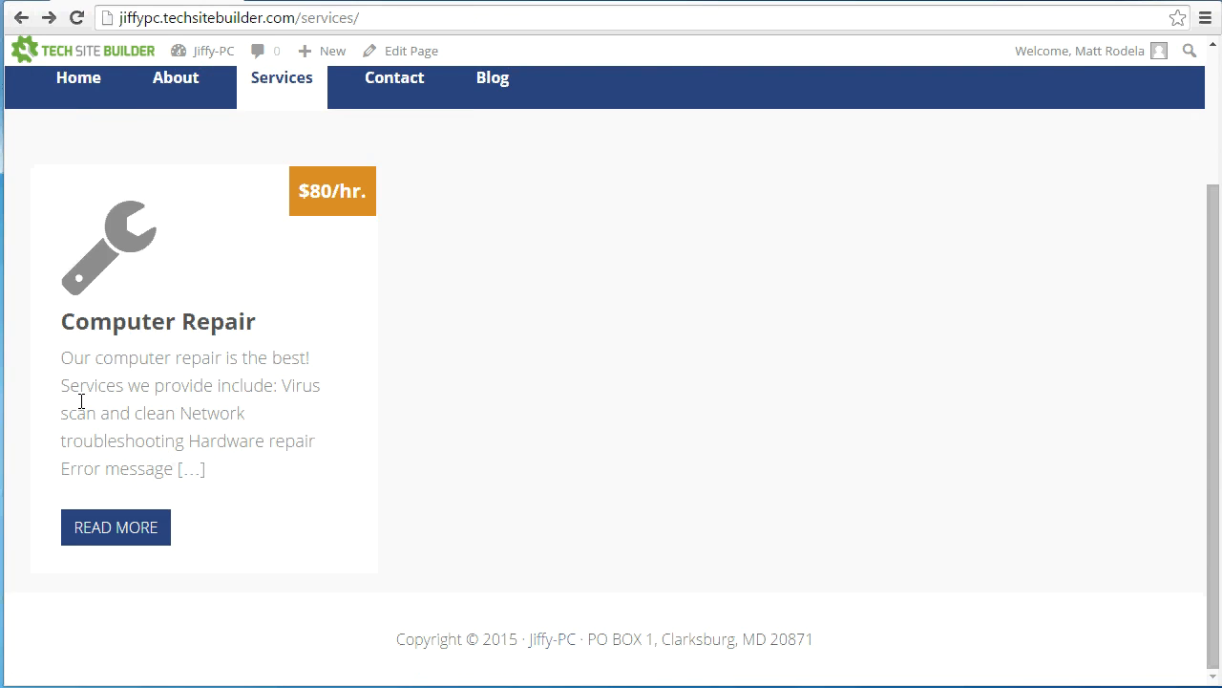
pyautogui.moveTo(178, 470); pyautogui.dragTo(211, 470)
pyautogui.click(211, 471)
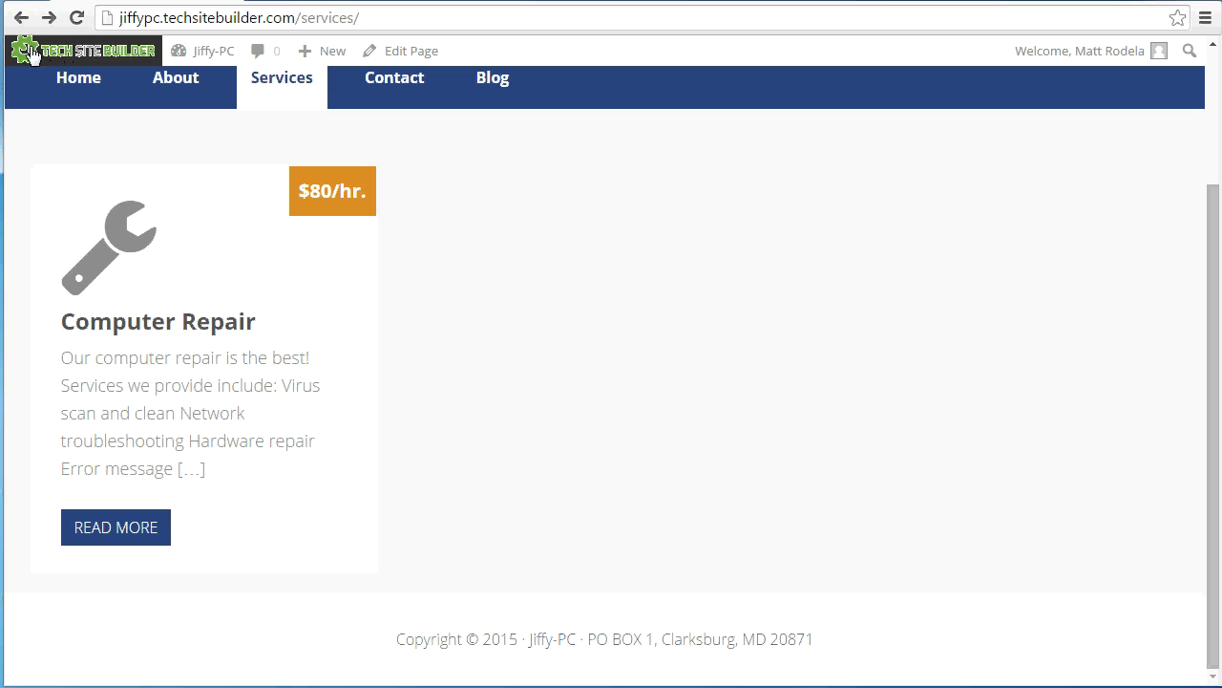
# Go back to editing the Computer Repair service and paste a prepared summary ending "Click the button to learn more." as its excerpt
pyautogui.click(23, 17)
pyautogui.click(23, 17)
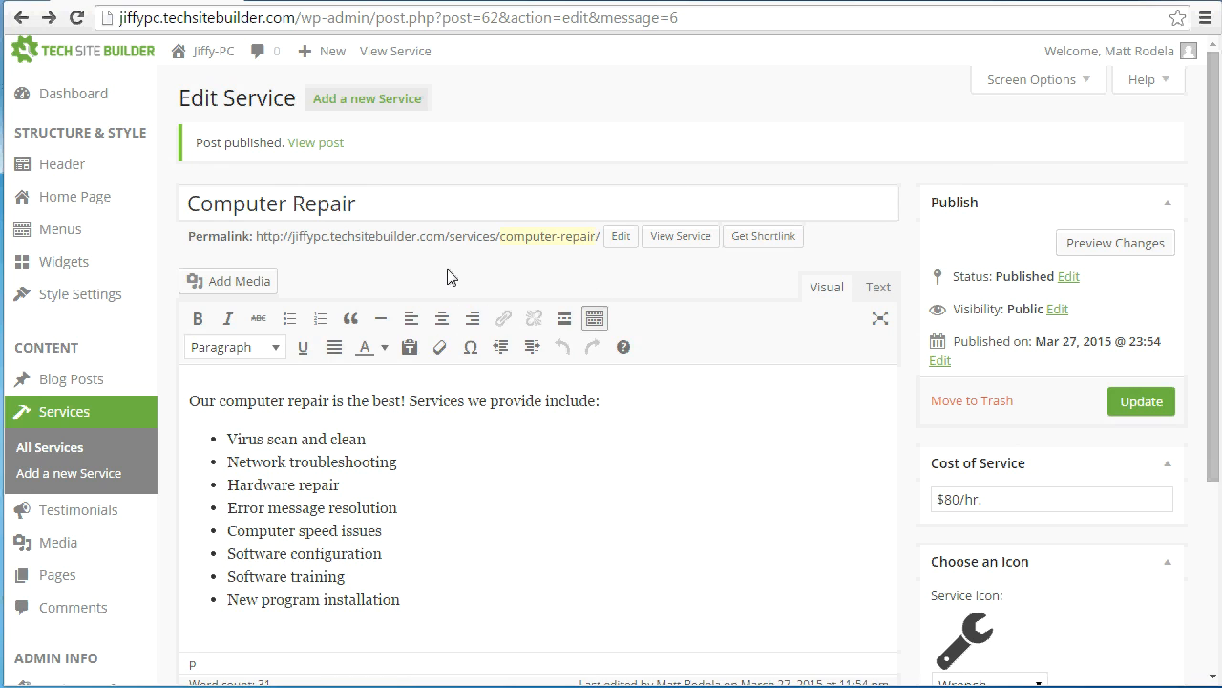
pyautogui.scroll(-3, 713, 340)
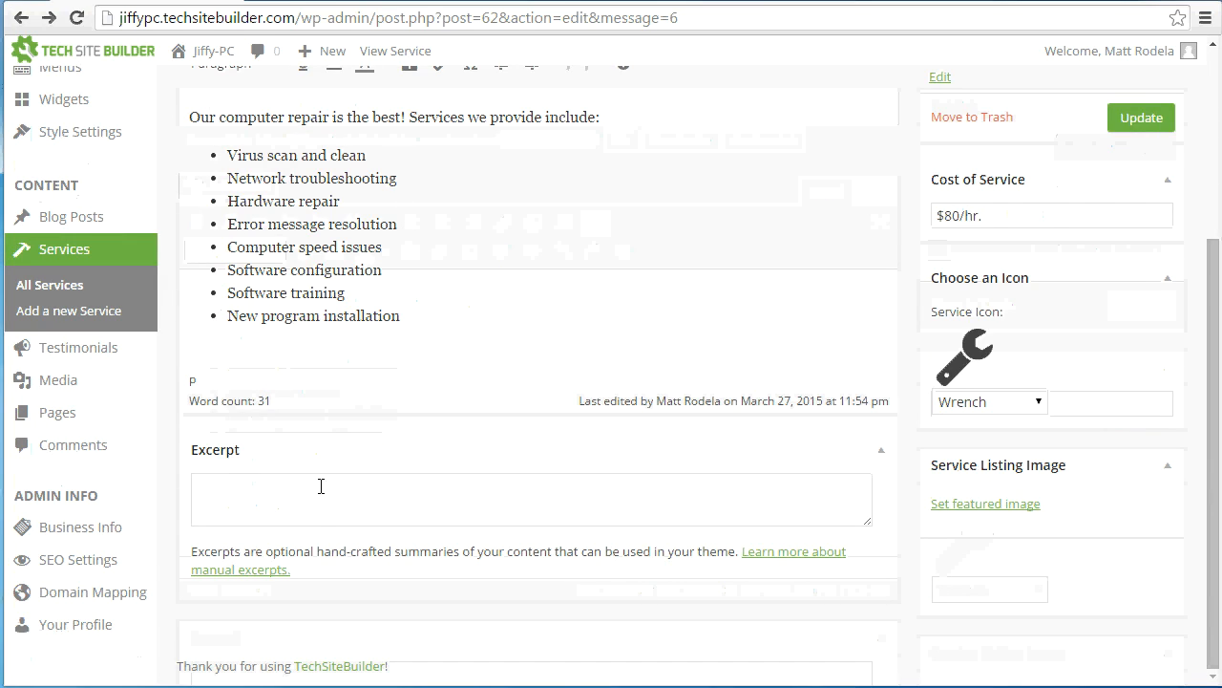
pyautogui.click(320, 515)
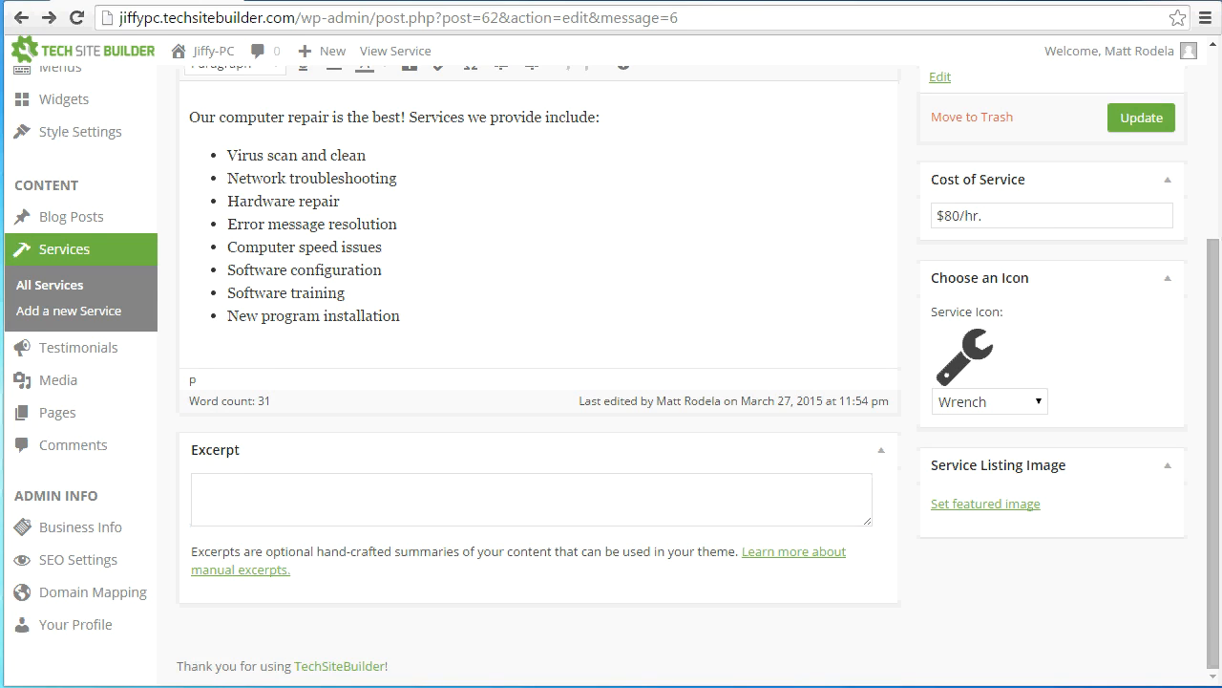
pyautogui.click(476, 495)
pyautogui.hotkey('ctrl', 'v')
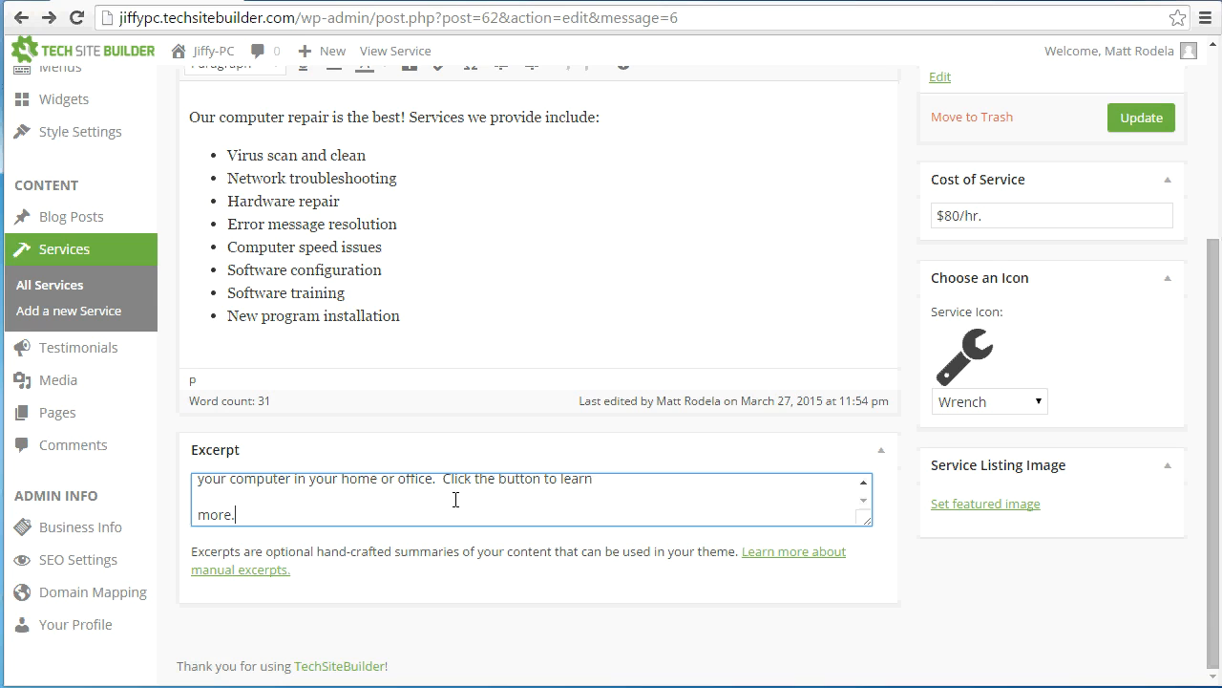
# Remove the stray line breaks from the Computer Repair excerpt so it flows as one paragraph, and update the service
pyautogui.press('Delete')
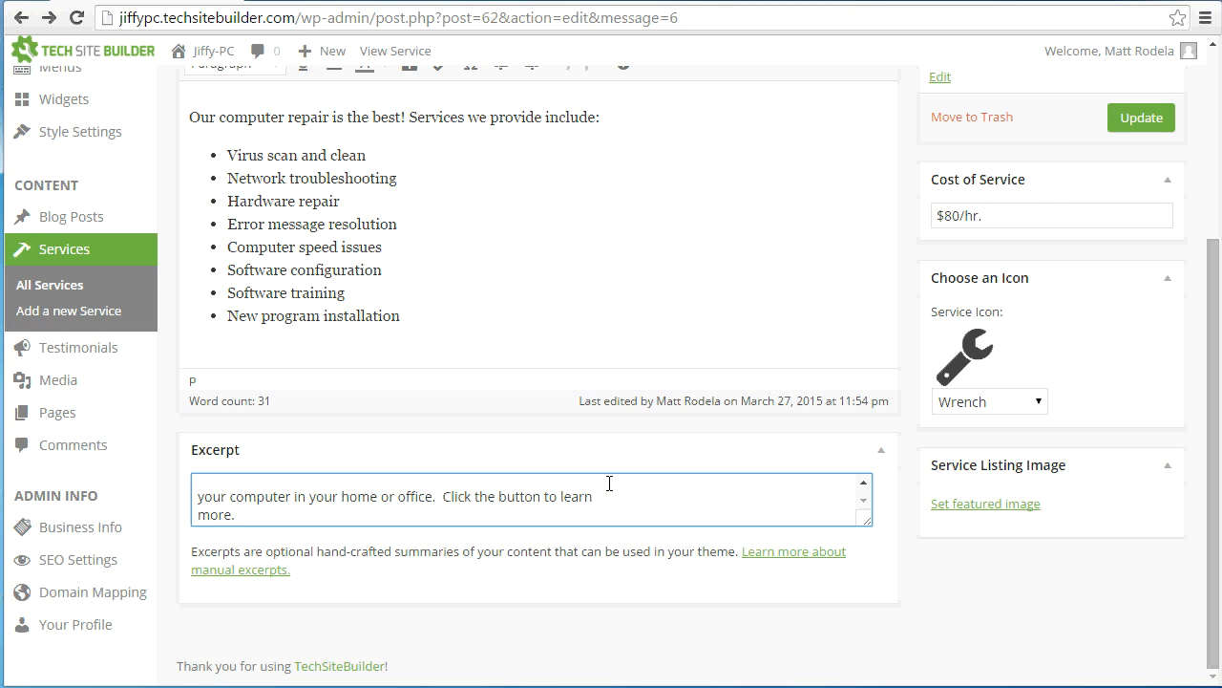
pyautogui.press('BackSpace')
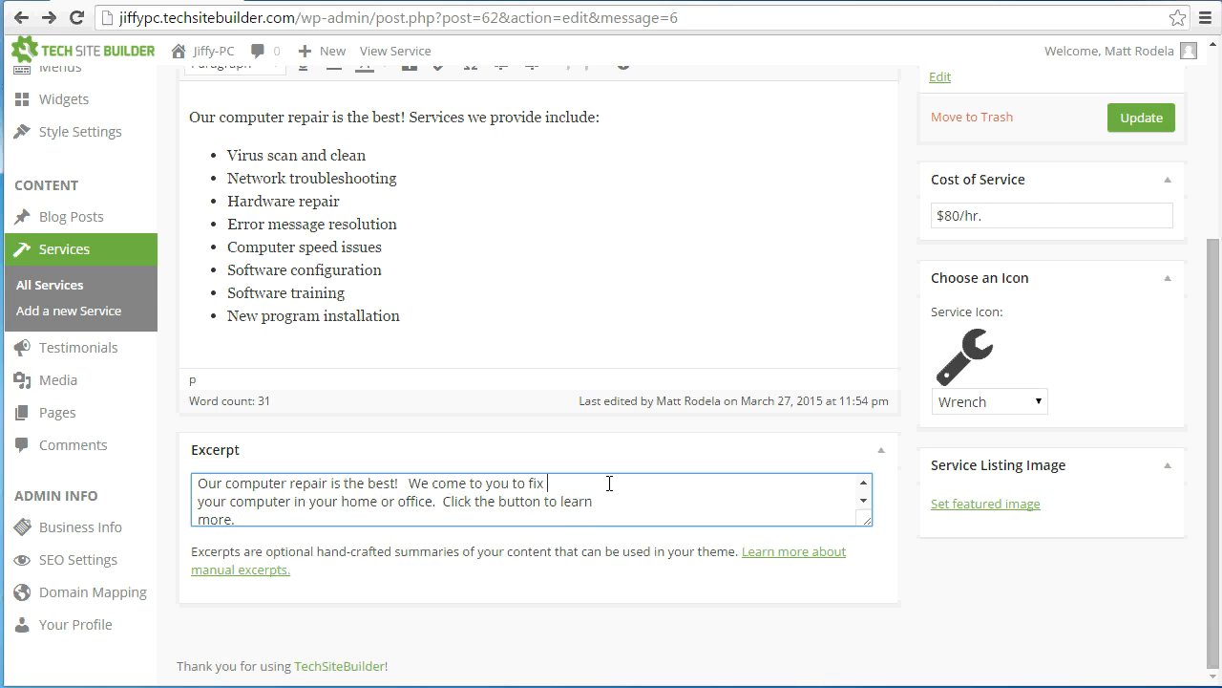
pyautogui.press('Delete')
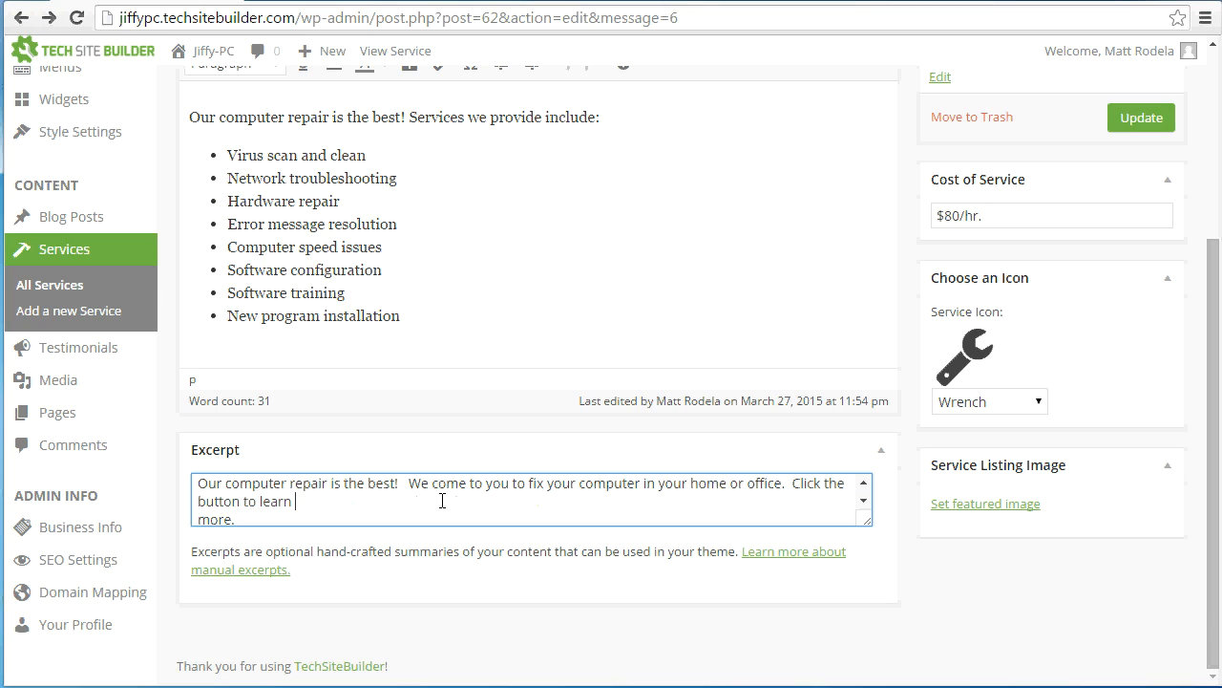
pyautogui.press('Delete')
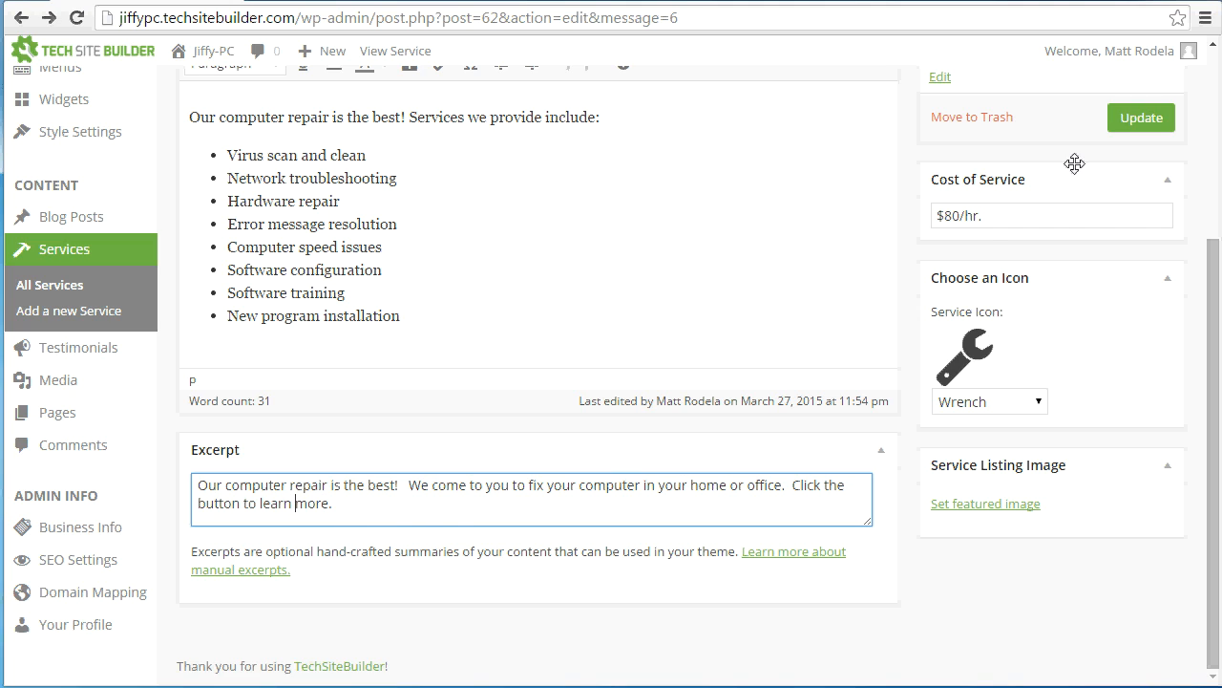
pyautogui.click(1113, 125)
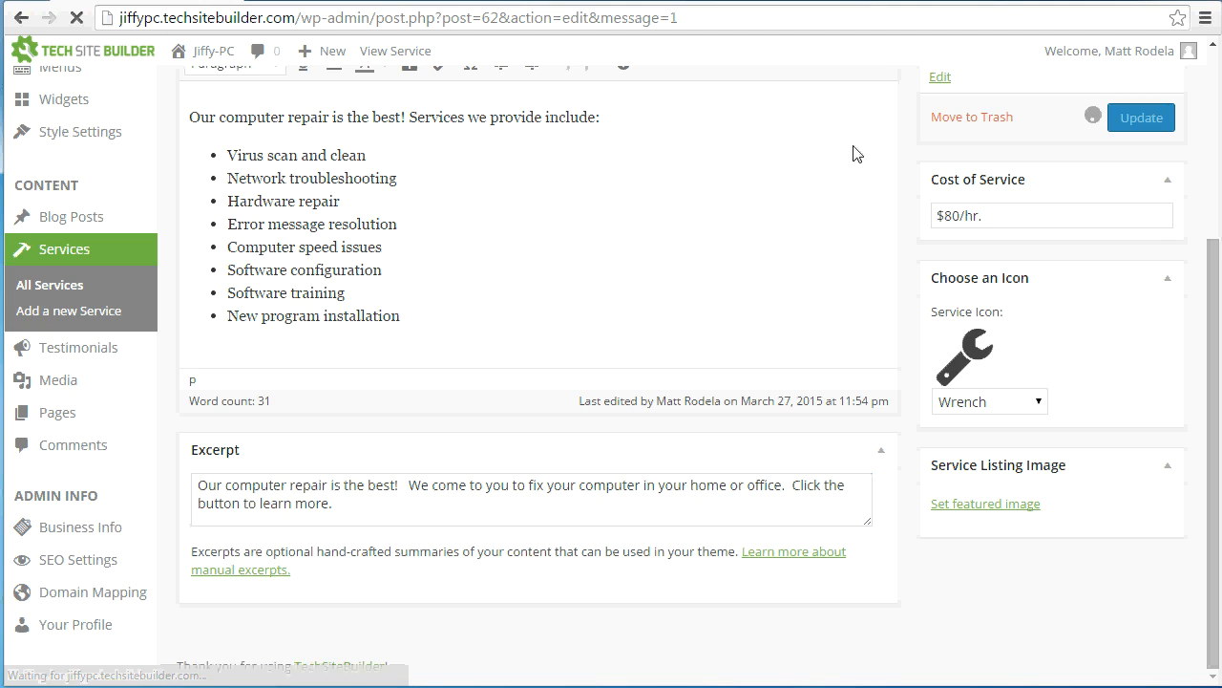
# Visit the live site's Services page and examine the Computer Repair listing's custom summary
pyautogui.click(206, 53)
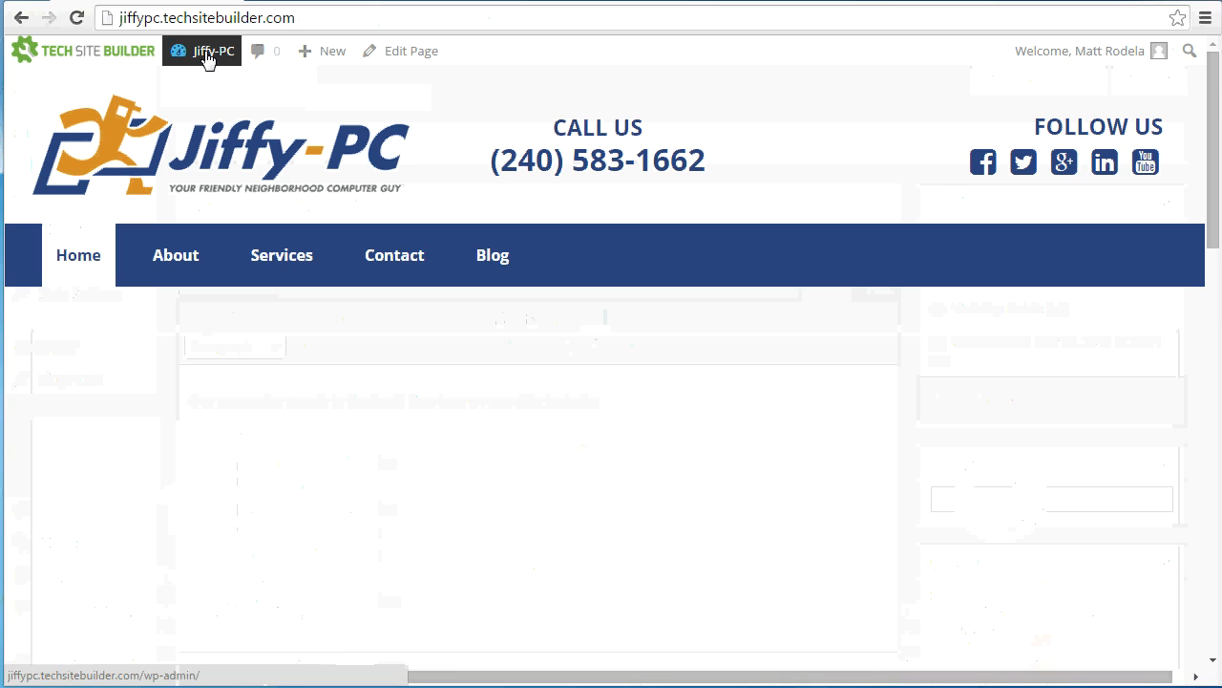
pyautogui.click(273, 264)
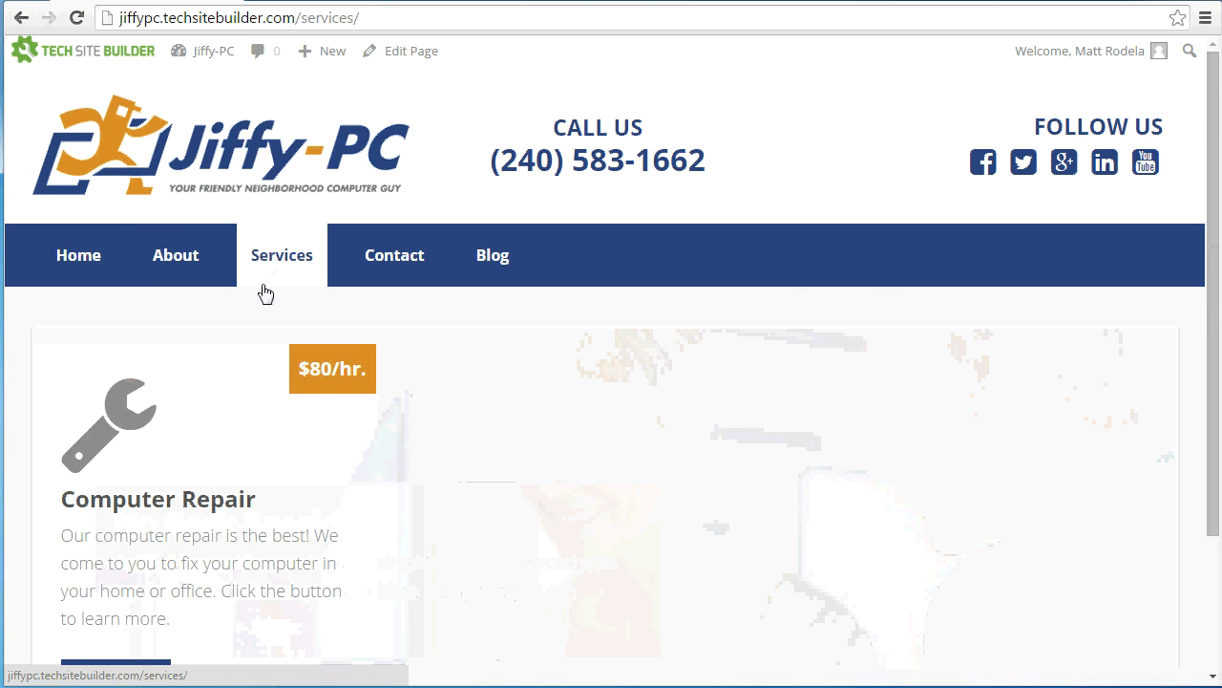
pyautogui.scroll(-1, 250, 363)
pyautogui.moveTo(59, 449); pyautogui.dragTo(185, 520)
pyautogui.click(189, 454)
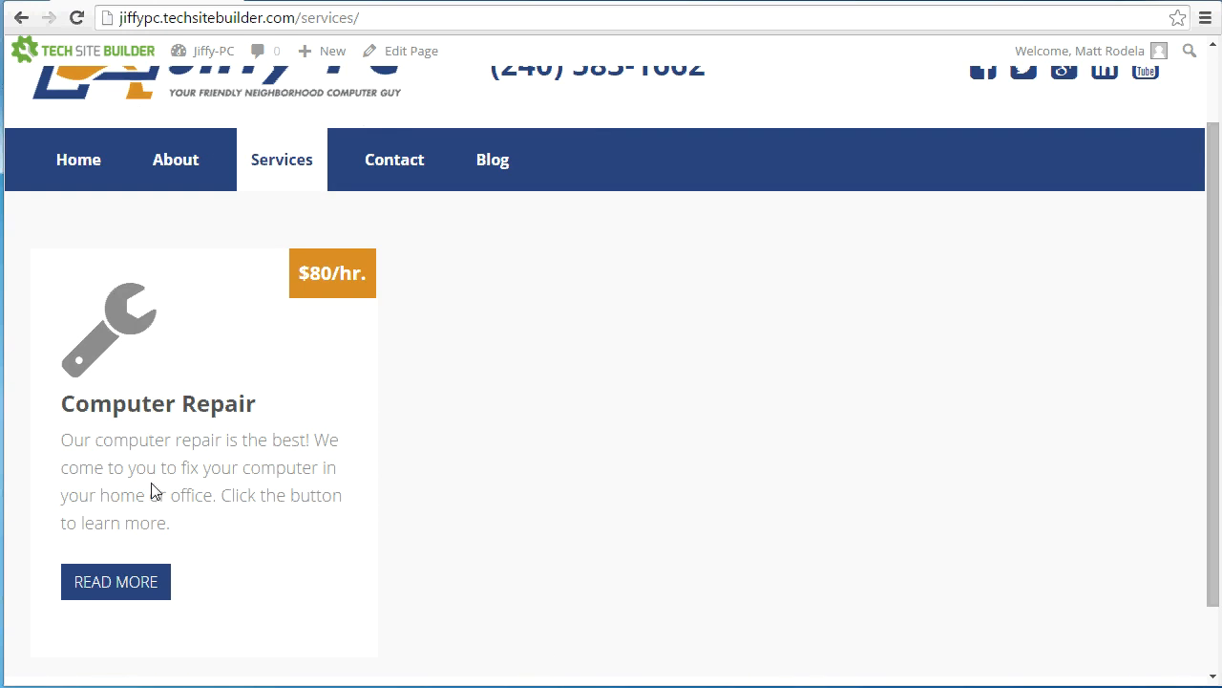
# Open the full Computer Repair entry from its listing and review the complete description
pyautogui.click(136, 581)
pyautogui.scroll(-3, 137, 574)
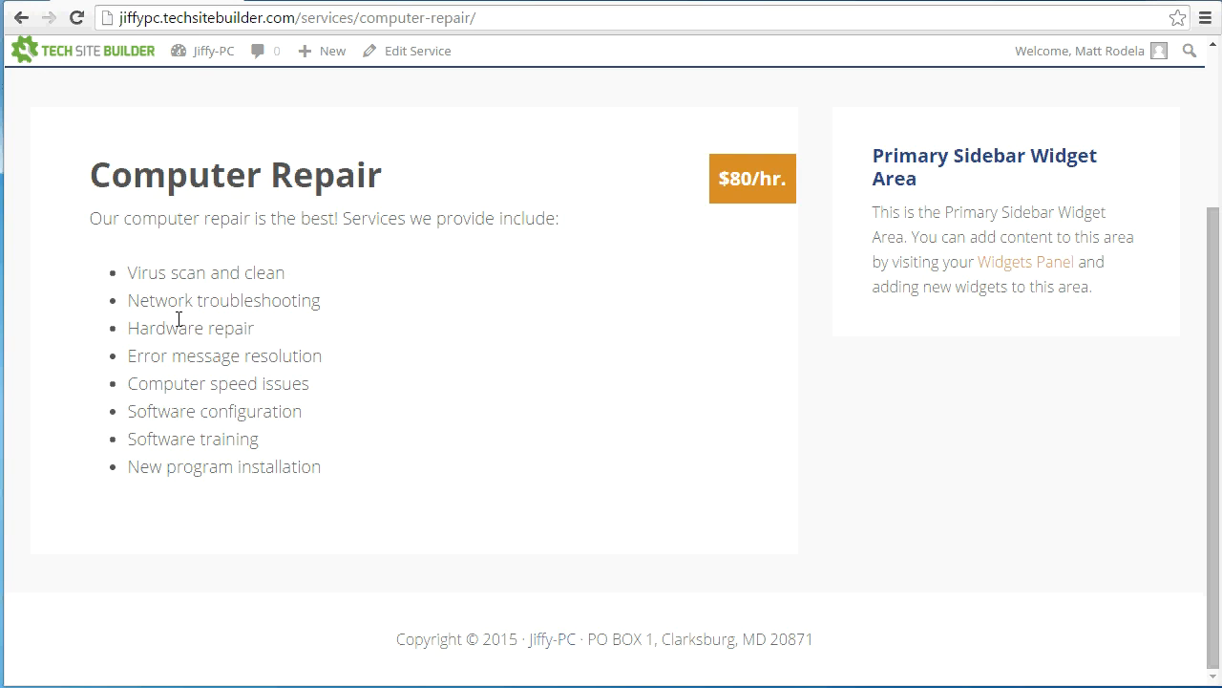
pyautogui.scroll(3, 180, 319)
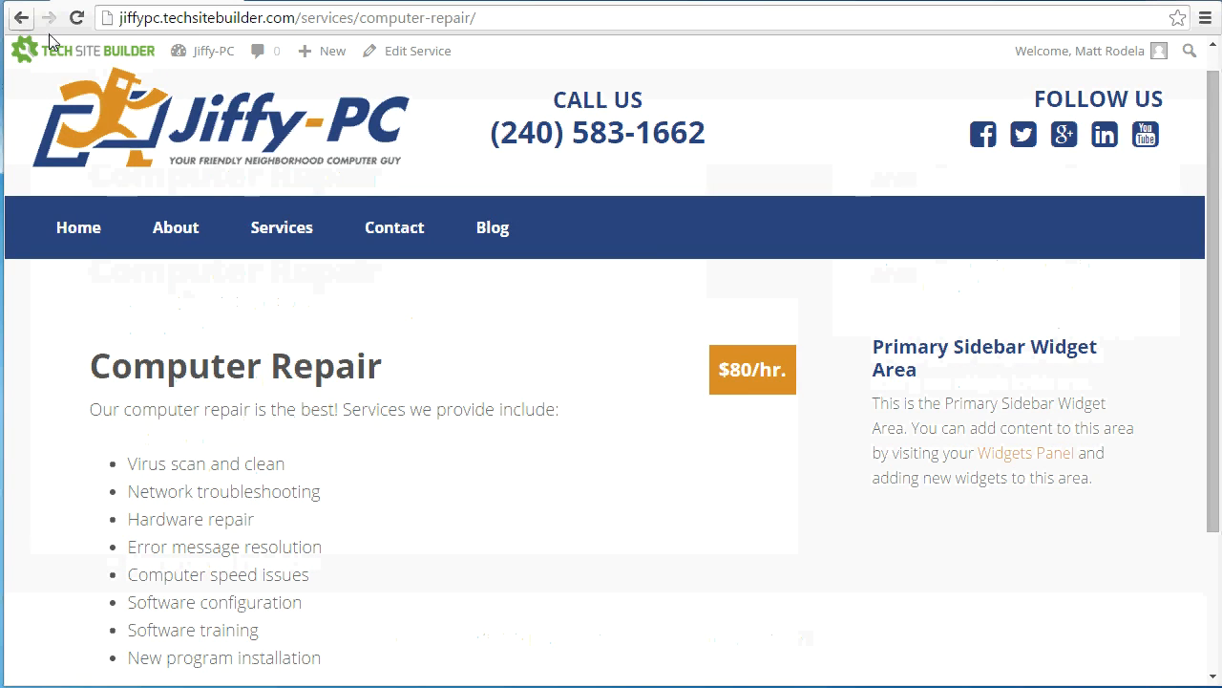
# Add a new service titled "Web Development" in the site admin and paste the prepared description beginning "Having a presence online"
pyautogui.click(204, 58)
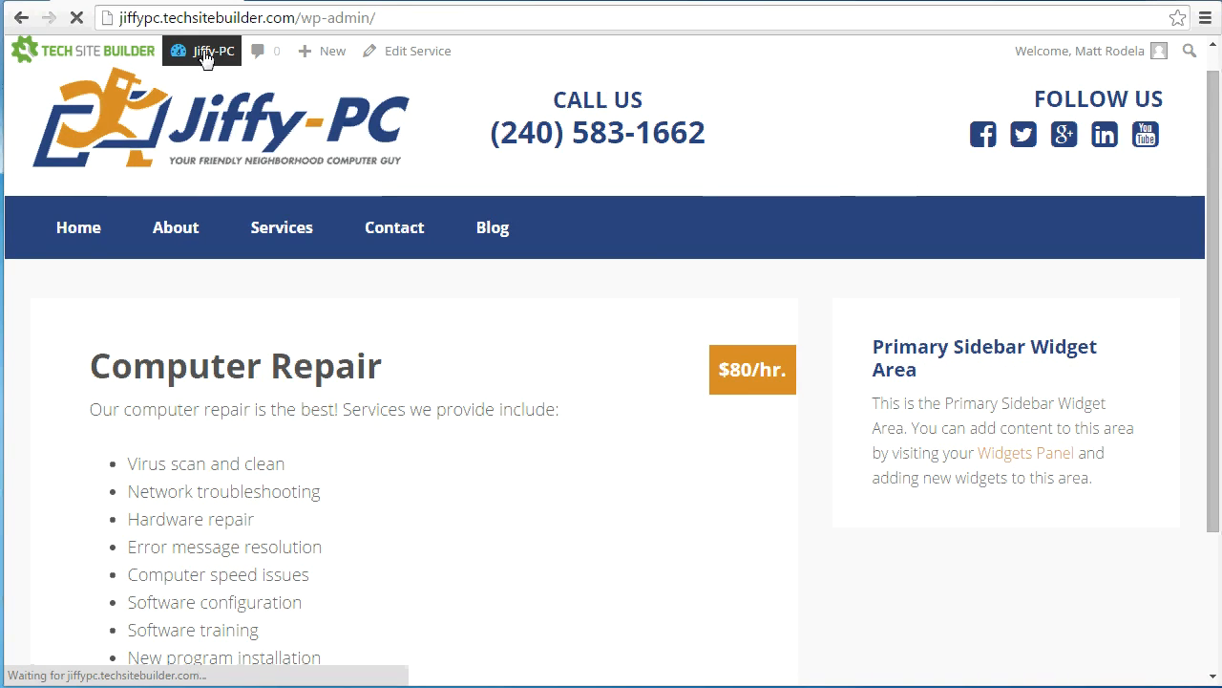
pyautogui.click(96, 446)
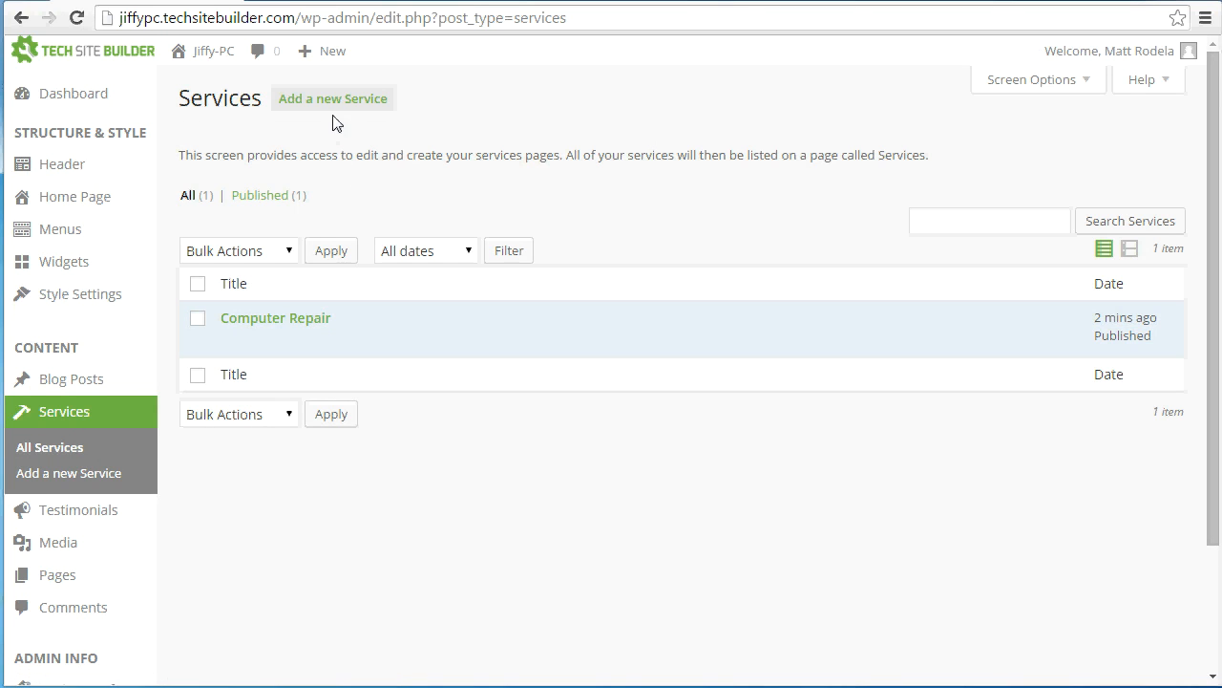
pyautogui.click(335, 109)
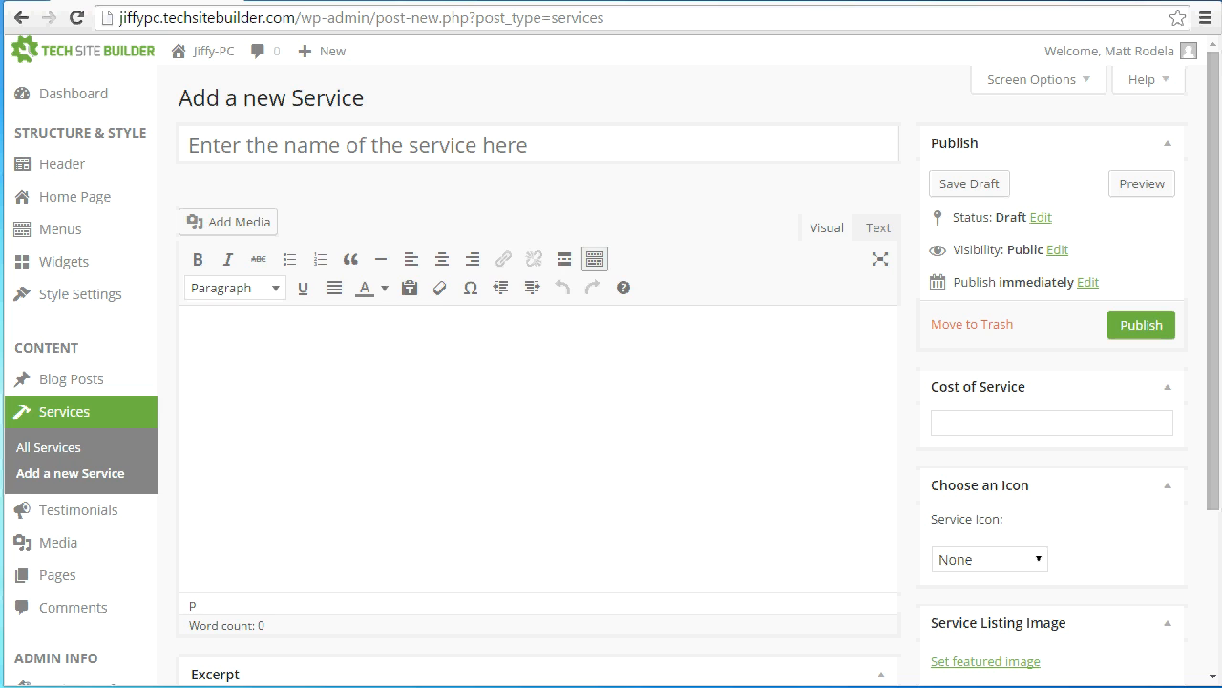
pyautogui.click(684, 144)
pyautogui.write('Web Development')
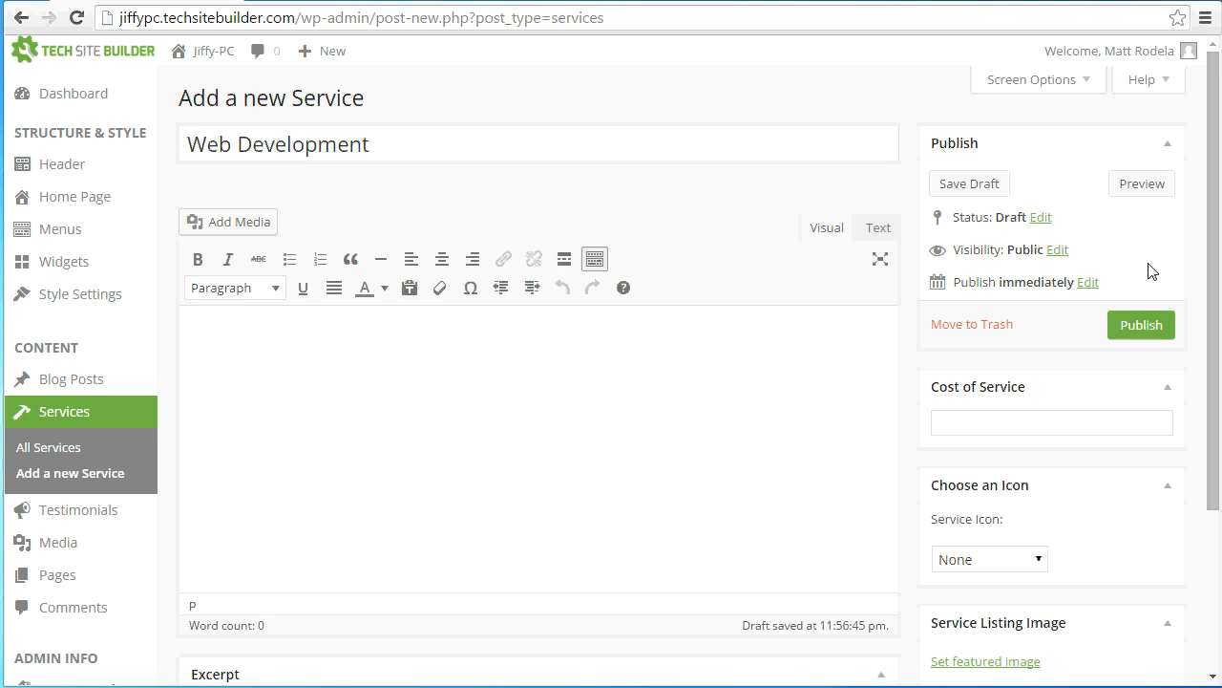
pyautogui.click(349, 404)
pyautogui.write('Having a presence online is more important now that it has ever been. At Jiffy-PC we know what it takes to get a website up and running, but we take our services beyond just web design. We also have expertise in getting web sites noticed in search engines through SEO (Search Engine Optimization). Whatever your web needs, Jiffy-PC can help! Check out our portfolio to see examples of our work.')
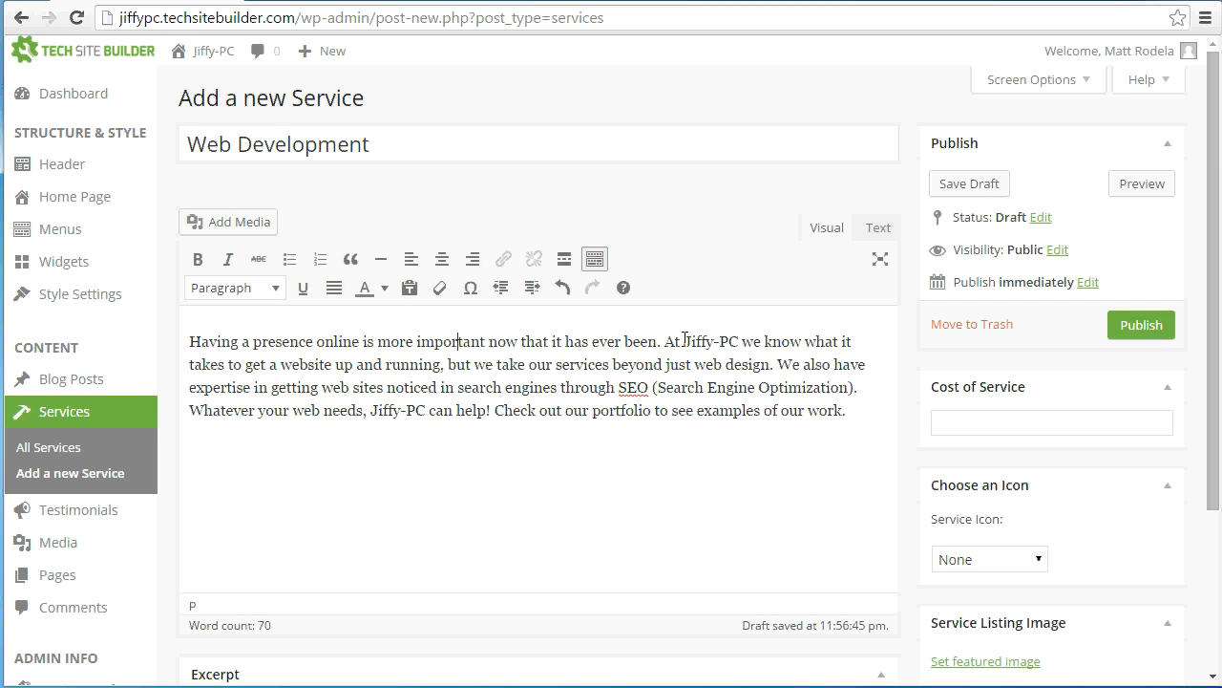
# Link the first "Jiffy-PC" in the Web Development description to the site's existing Home page
pyautogui.moveTo(685, 341); pyautogui.dragTo(743, 340)
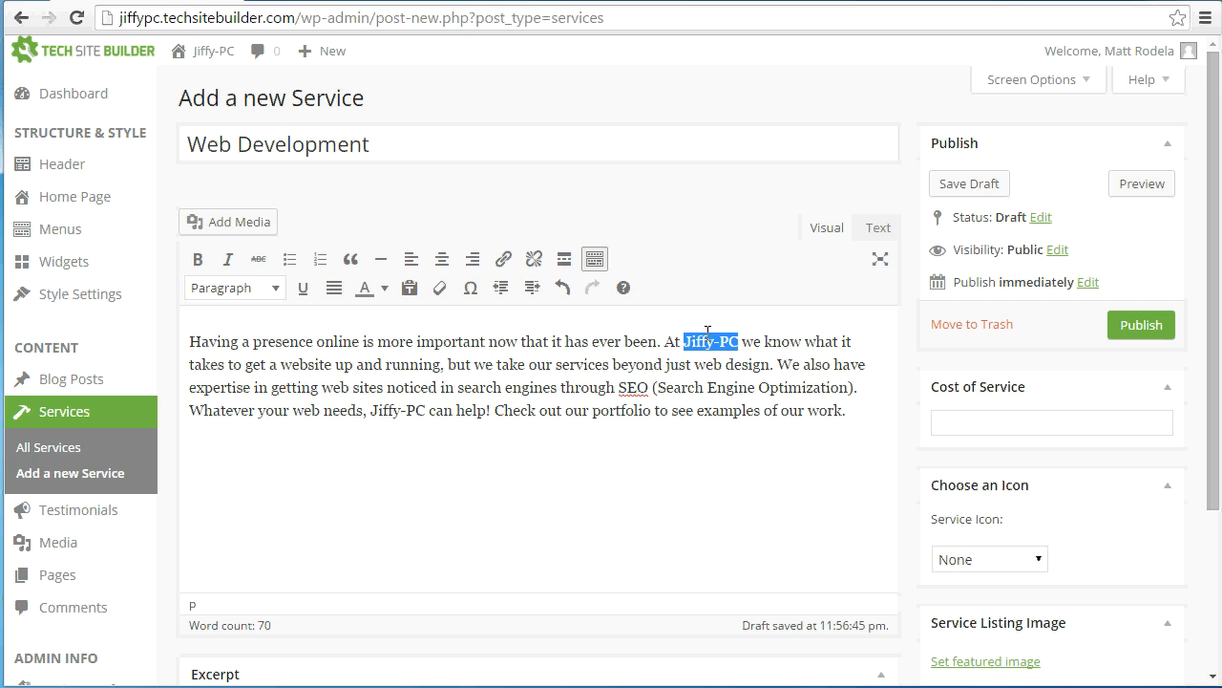
pyautogui.click(505, 260)
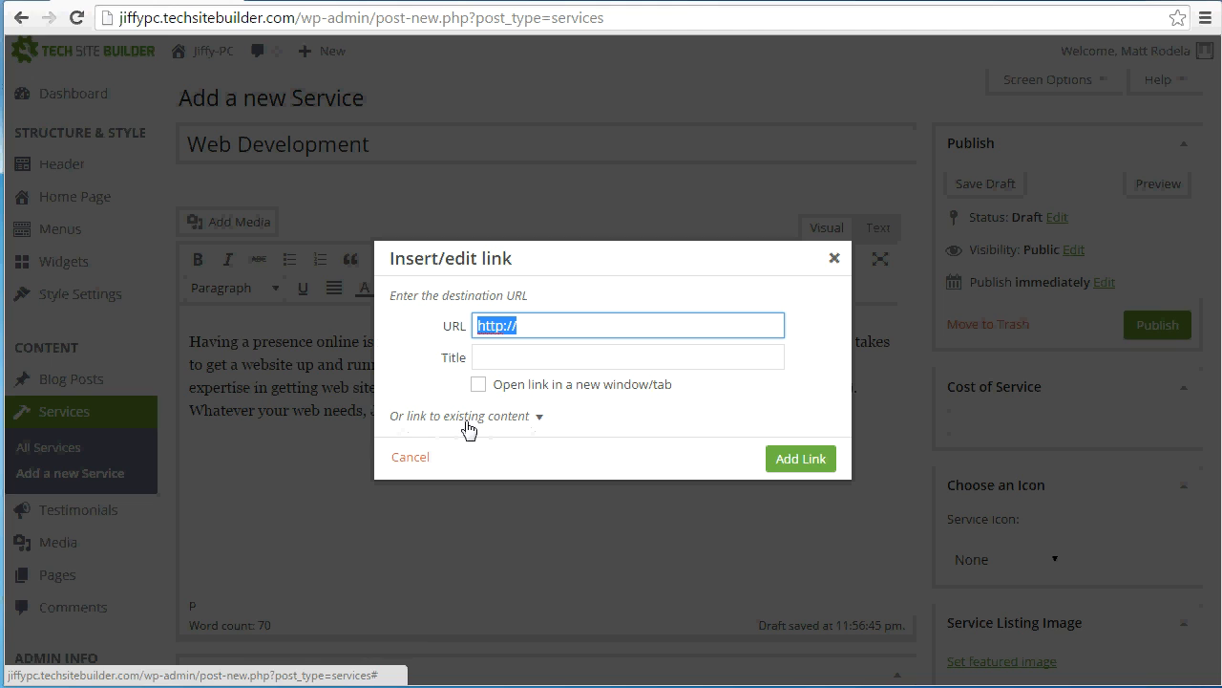
pyautogui.click(512, 421)
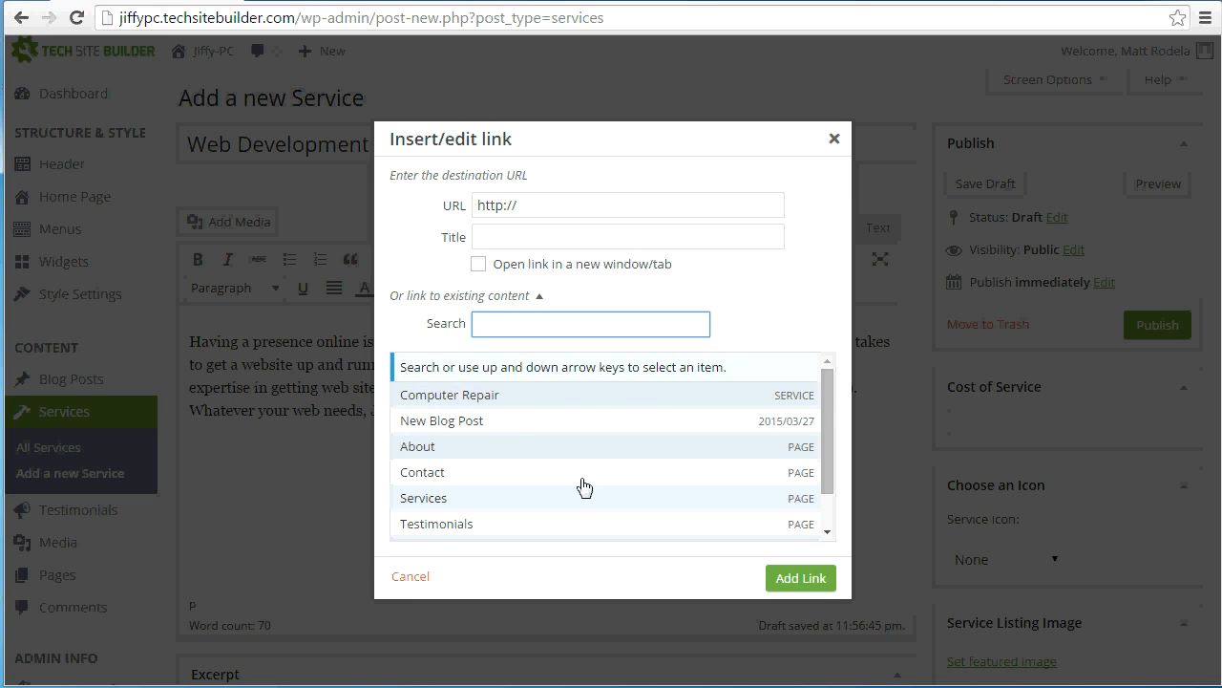
pyautogui.scroll(-1, 543, 429)
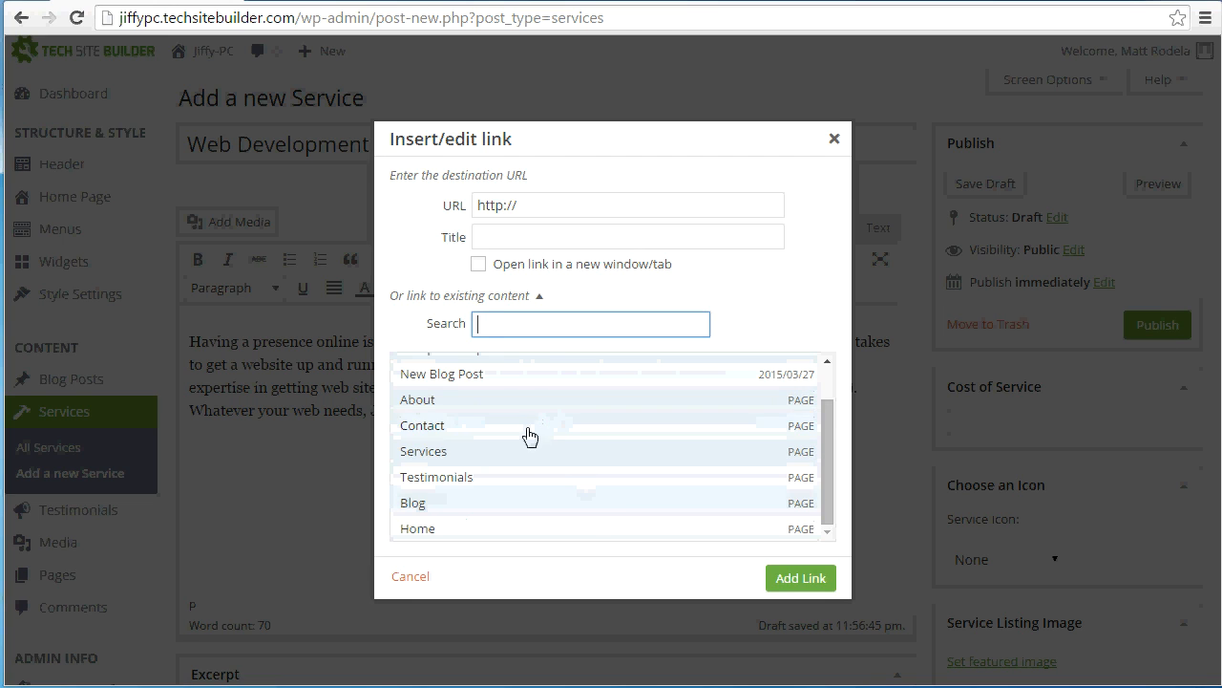
pyautogui.click(477, 528)
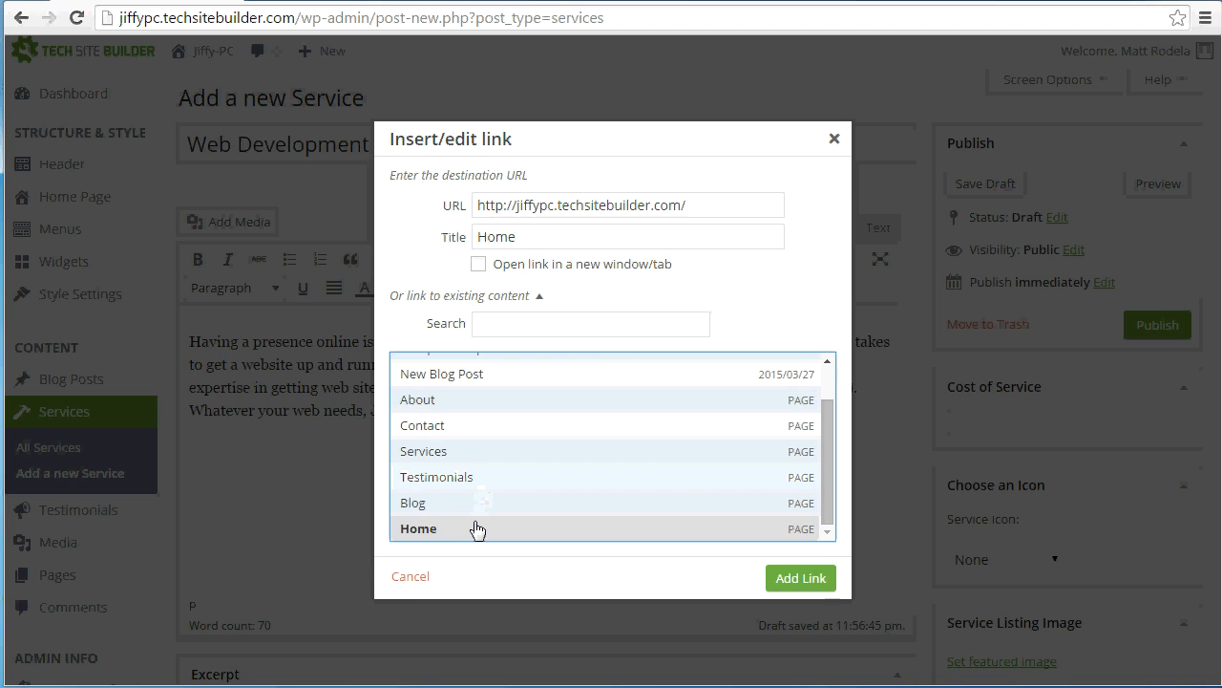
pyautogui.click(789, 578)
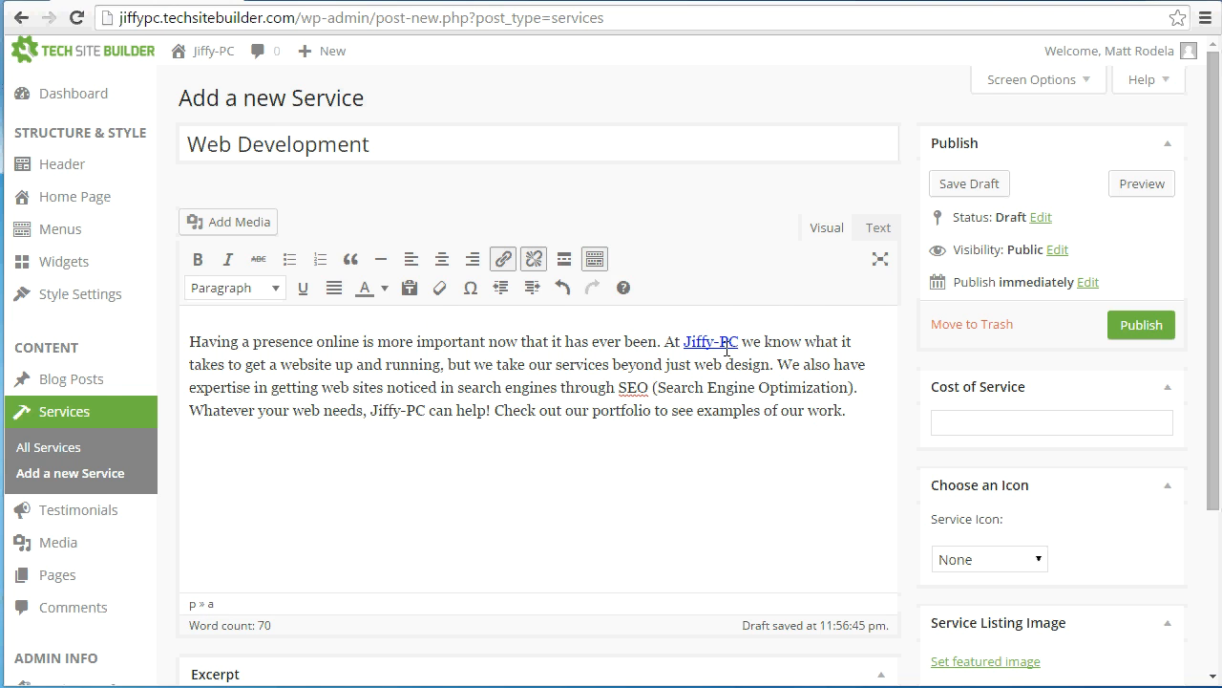
# Set the Web Development service icon to Globe
pyautogui.scroll(-1, 725, 350)
pyautogui.click(978, 464)
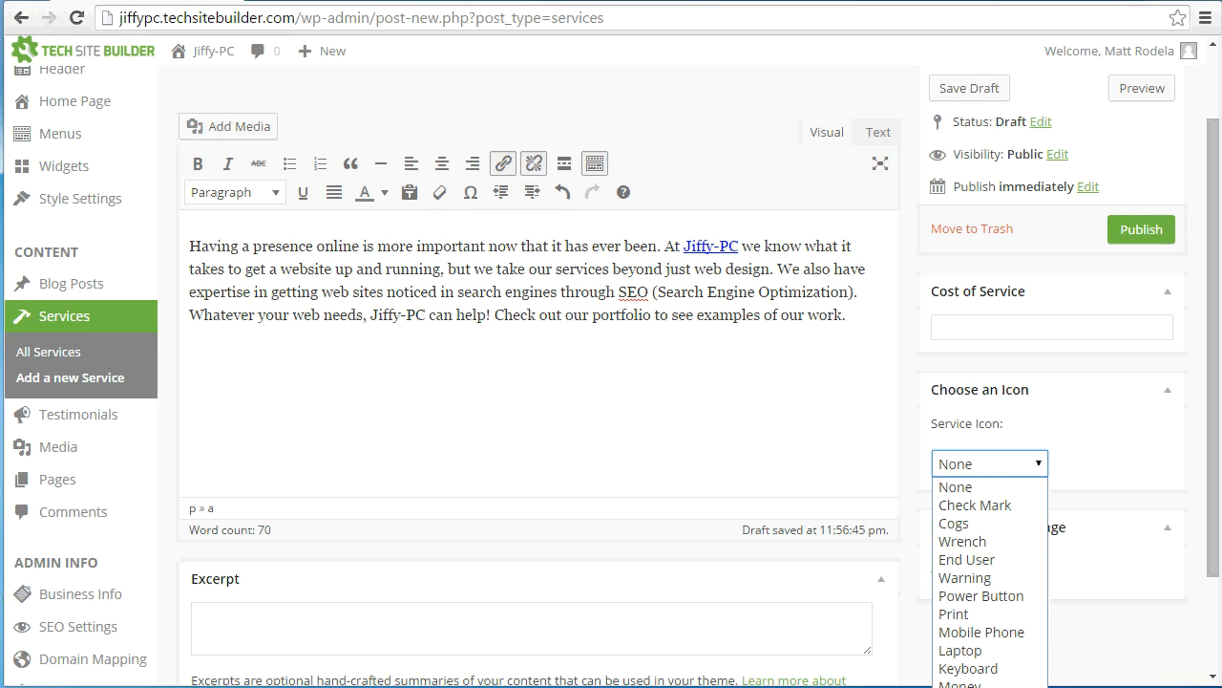
pyautogui.click(974, 686)
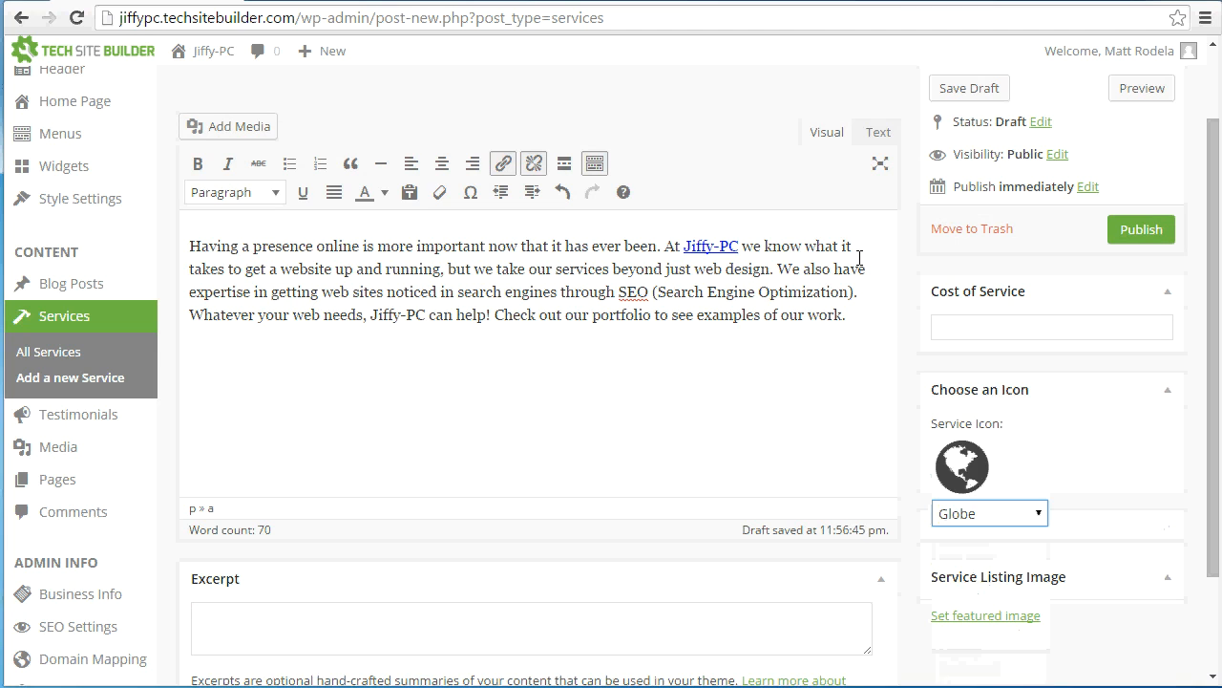
# Copy the description's sentence "At Jiffy-PC we know what it takes... beyond just web design." into the Web Development excerpt
pyautogui.scroll(1, 819, 326)
pyautogui.scroll(-3, 819, 322)
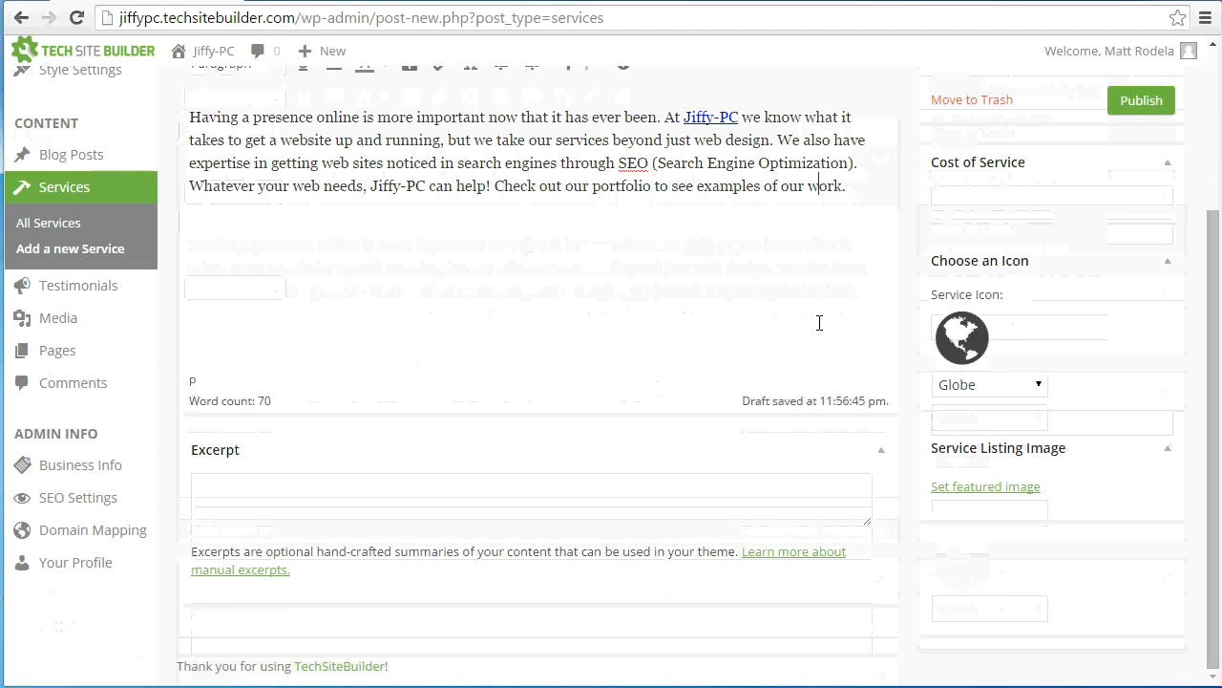
pyautogui.click(818, 321)
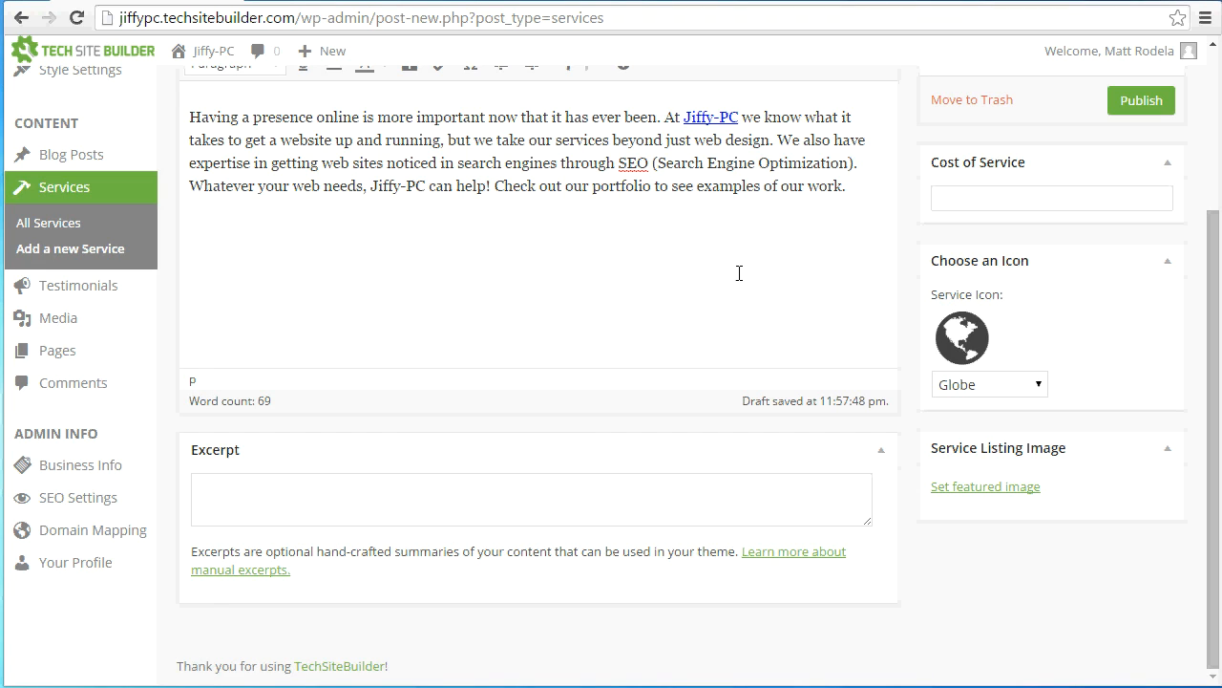
pyautogui.moveTo(665, 117); pyautogui.dragTo(777, 139)
pyautogui.hotkey('ctrl', 'c')
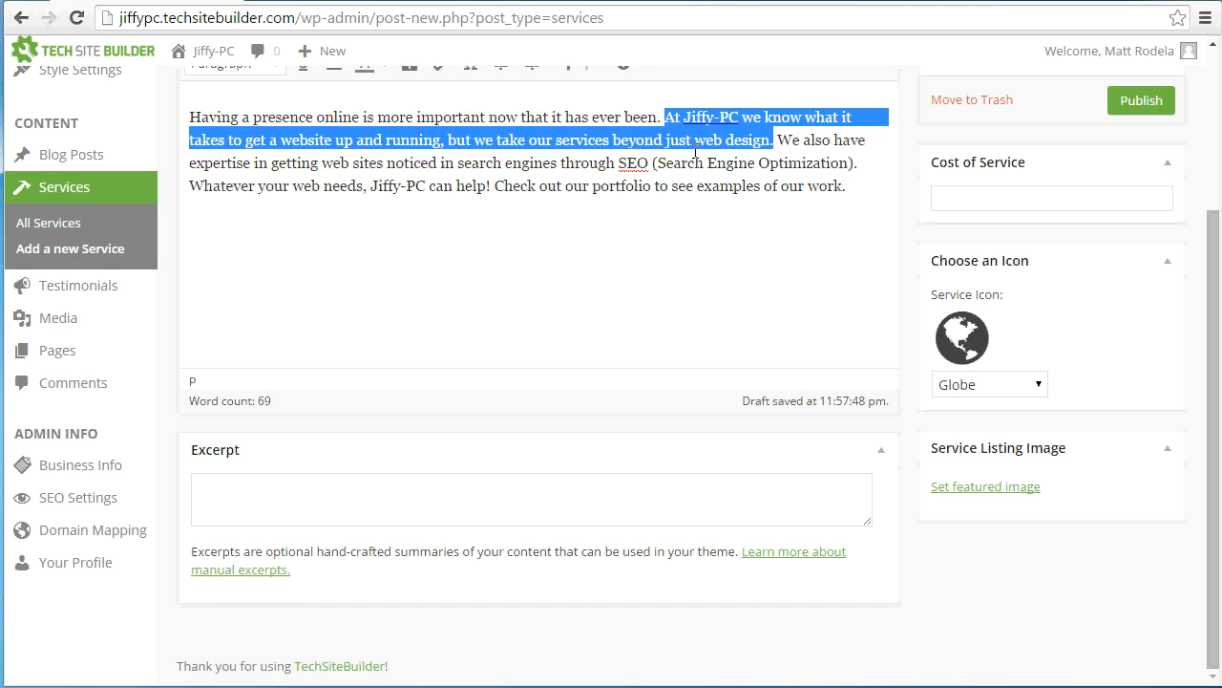
pyautogui.click(630, 504)
pyautogui.hotkey('ctrl', 'v')
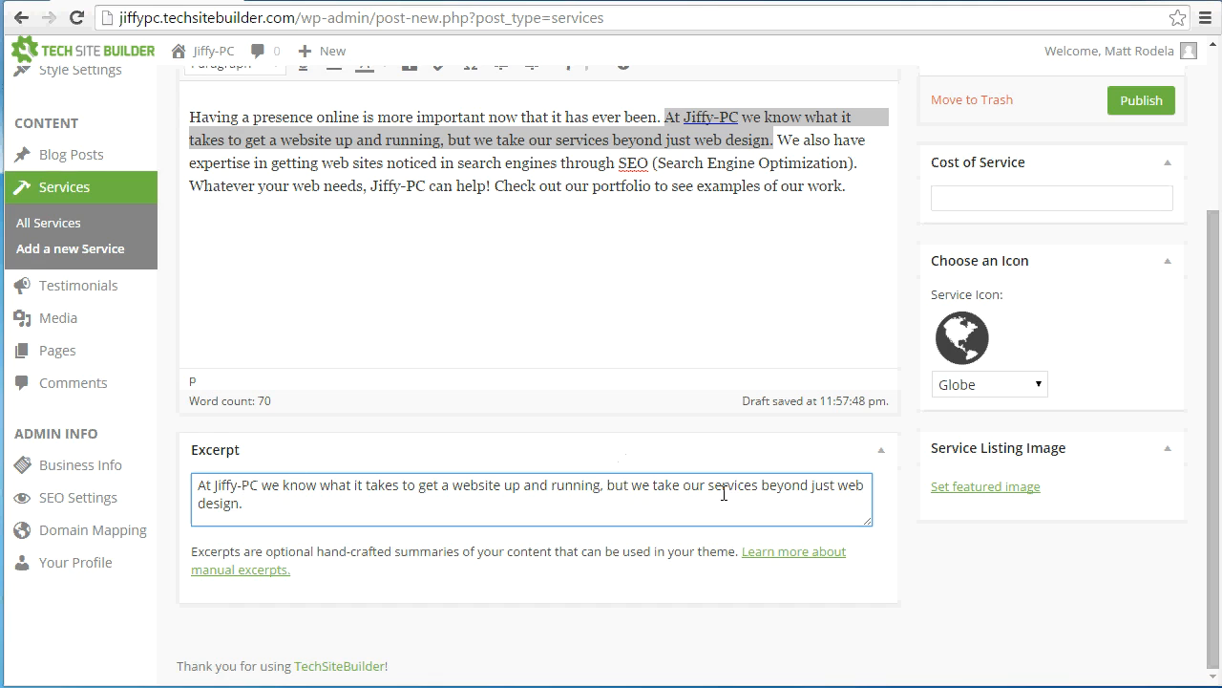
# Set the cost of service to "Call for Estimate" and publish the Web Development service
pyautogui.scroll(3, 918, 441)
pyautogui.click(953, 423)
pyautogui.write('CAll for')
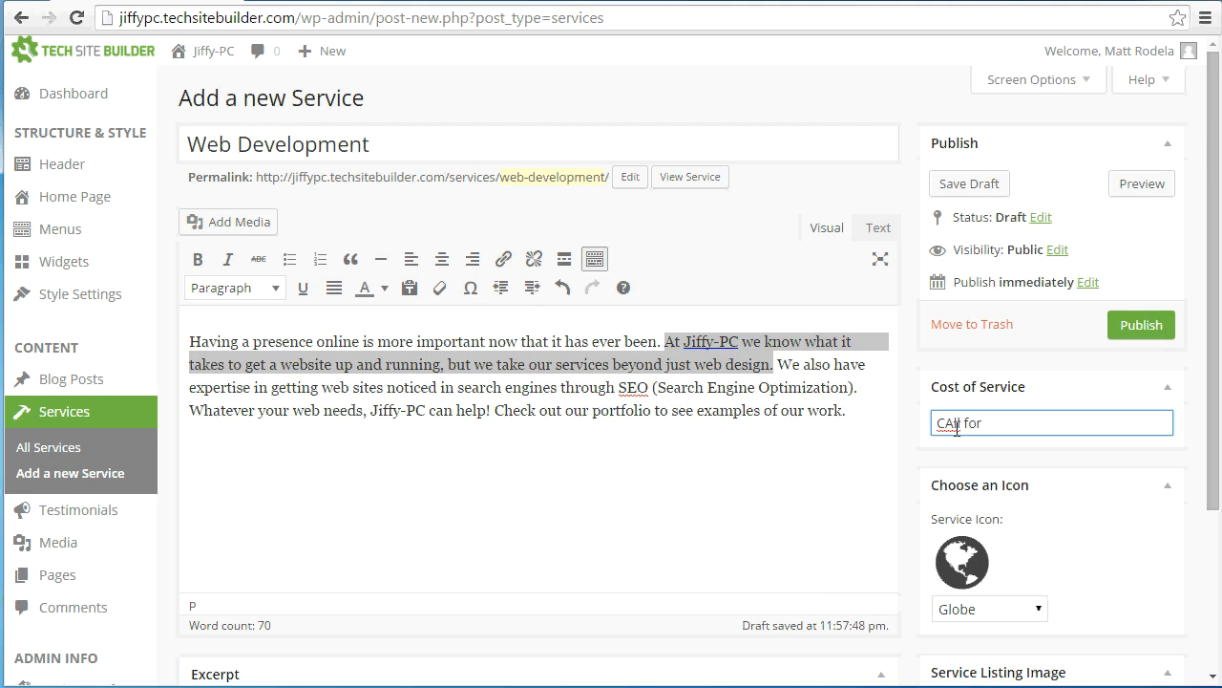
pyautogui.press('BackSpace')
pyautogui.press('BackSpace')
pyautogui.press('BackSpace')
pyautogui.press('BackSpace')
pyautogui.write('all for Estimat')
pyautogui.click(1139, 330)
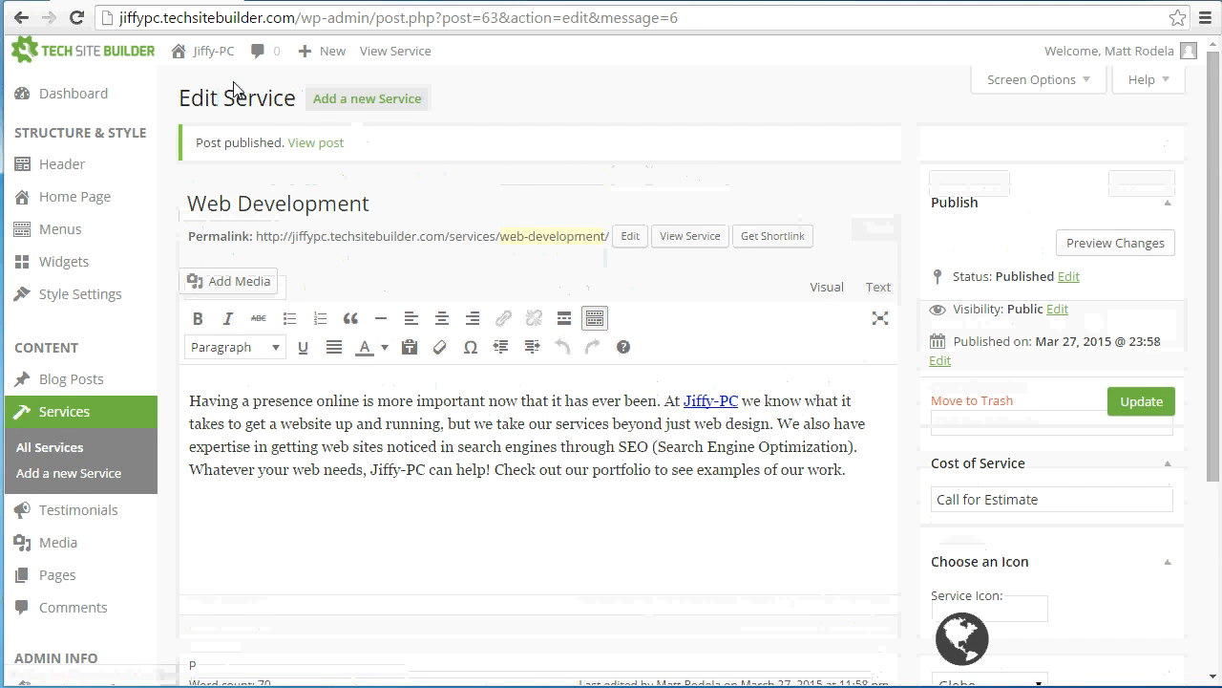
# Visit the live Services page and examine how the Web Development and Computer Repair listings appear together
pyautogui.click(213, 60)
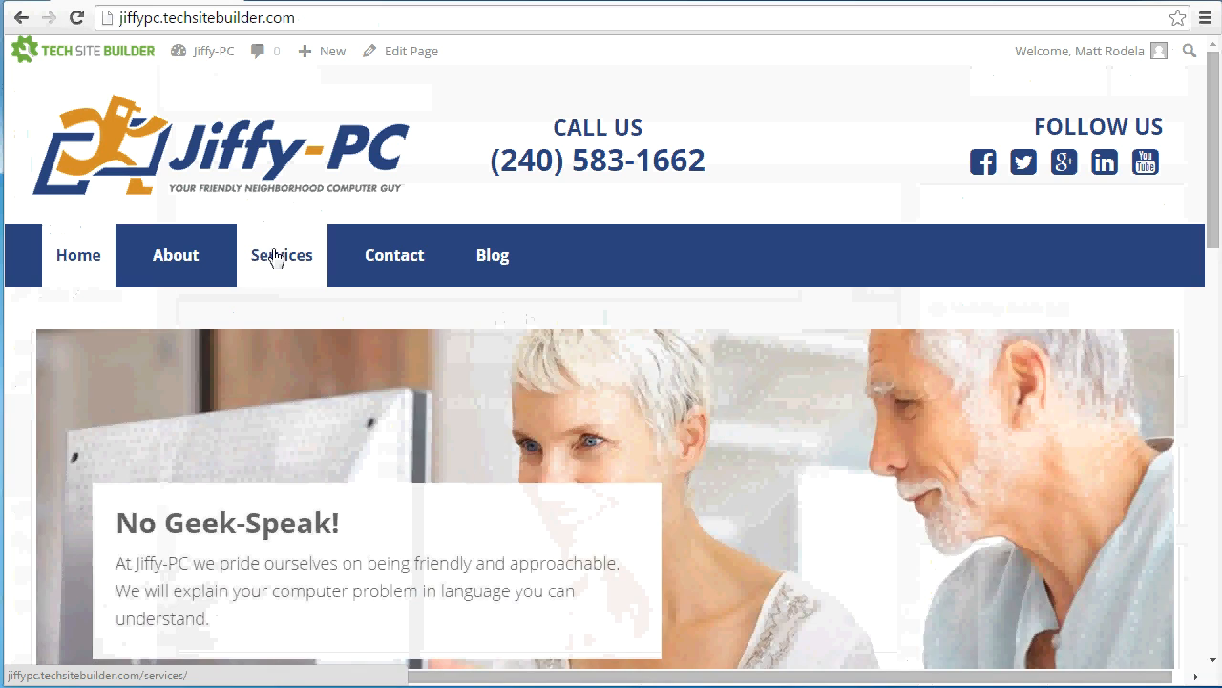
pyautogui.click(275, 256)
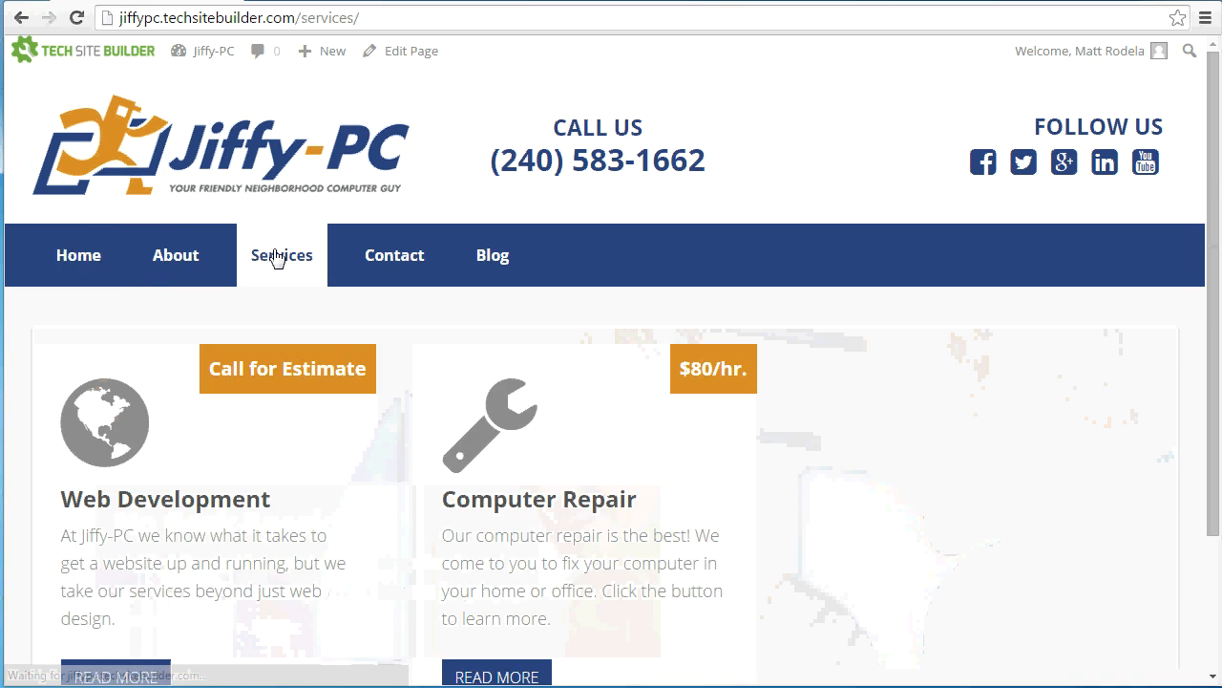
pyautogui.scroll(-3, 373, 388)
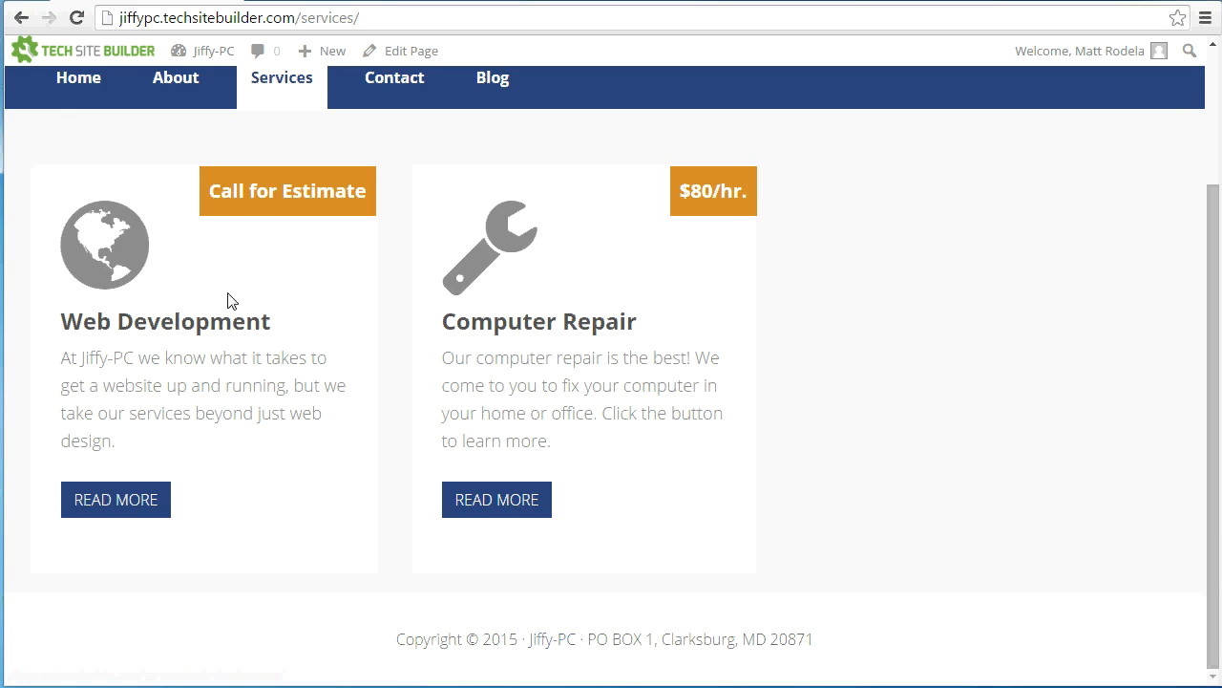
pyautogui.scroll(1, 265, 346)
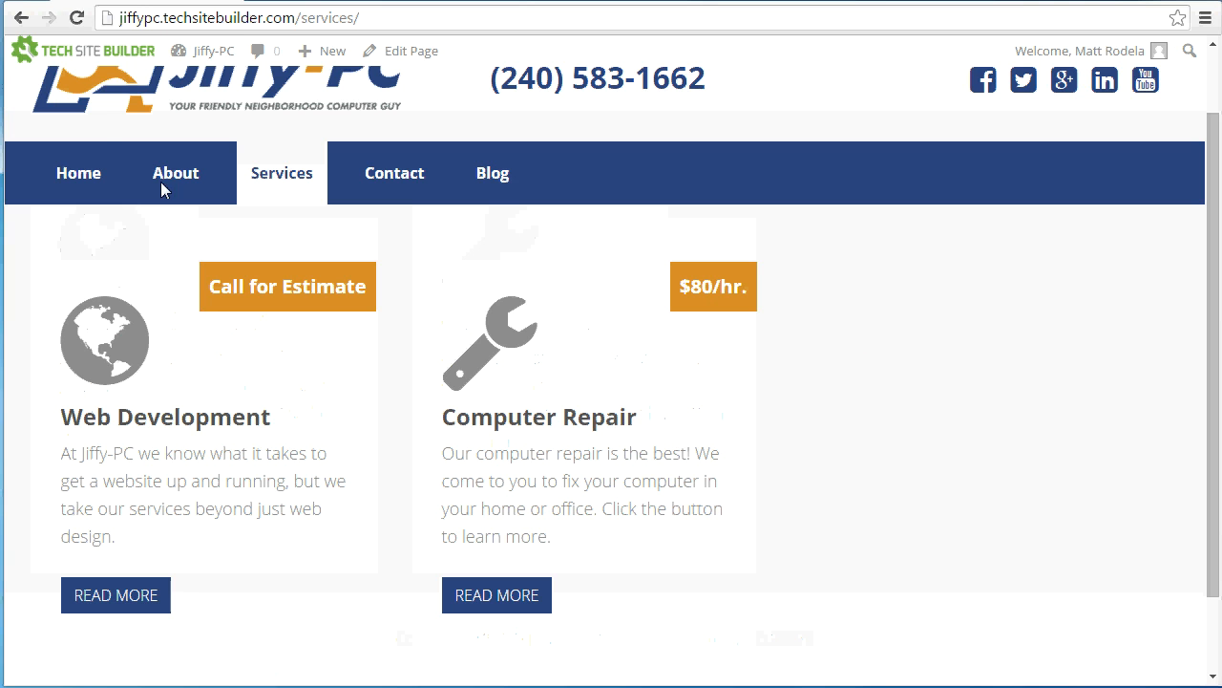
# Return to the site dashboard and start a new service named "Remote Support"
pyautogui.click(233, 51)
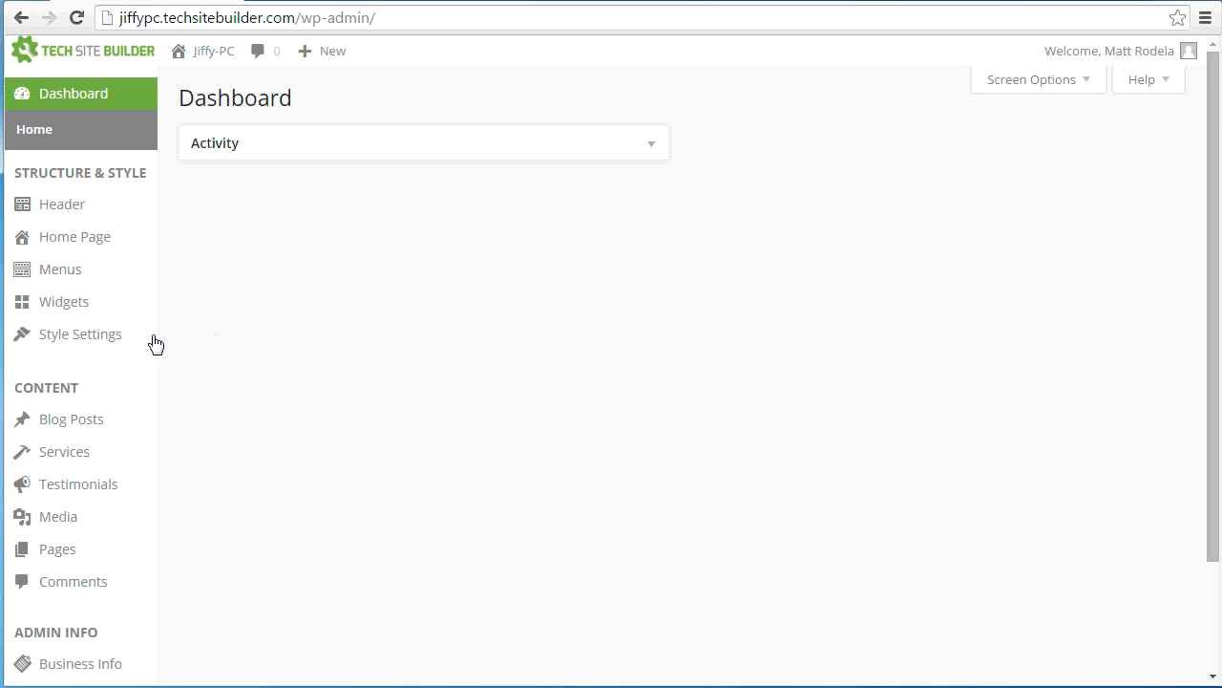
pyautogui.click(89, 452)
pyautogui.click(361, 102)
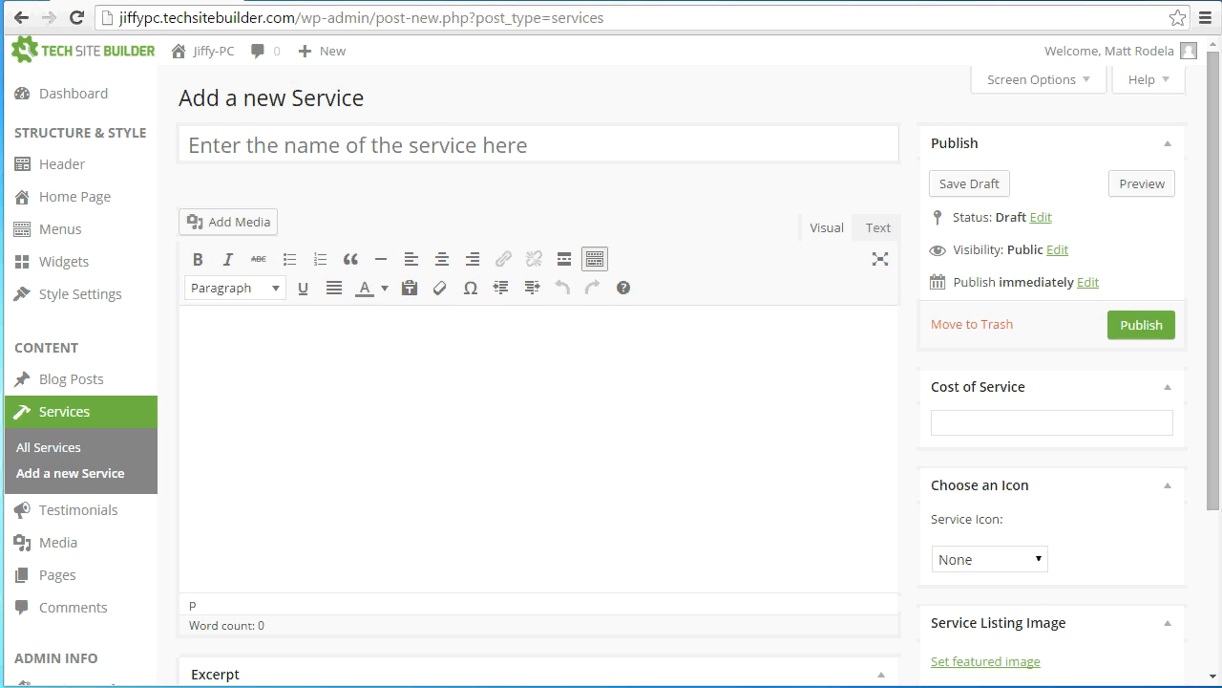
pyautogui.click(481, 150)
pyautogui.write('Remote Support')
# Paste the description "We offer remote consulting services... come to your door!" into the Remote Support service and remove its stray line breaks
pyautogui.click(441, 431)
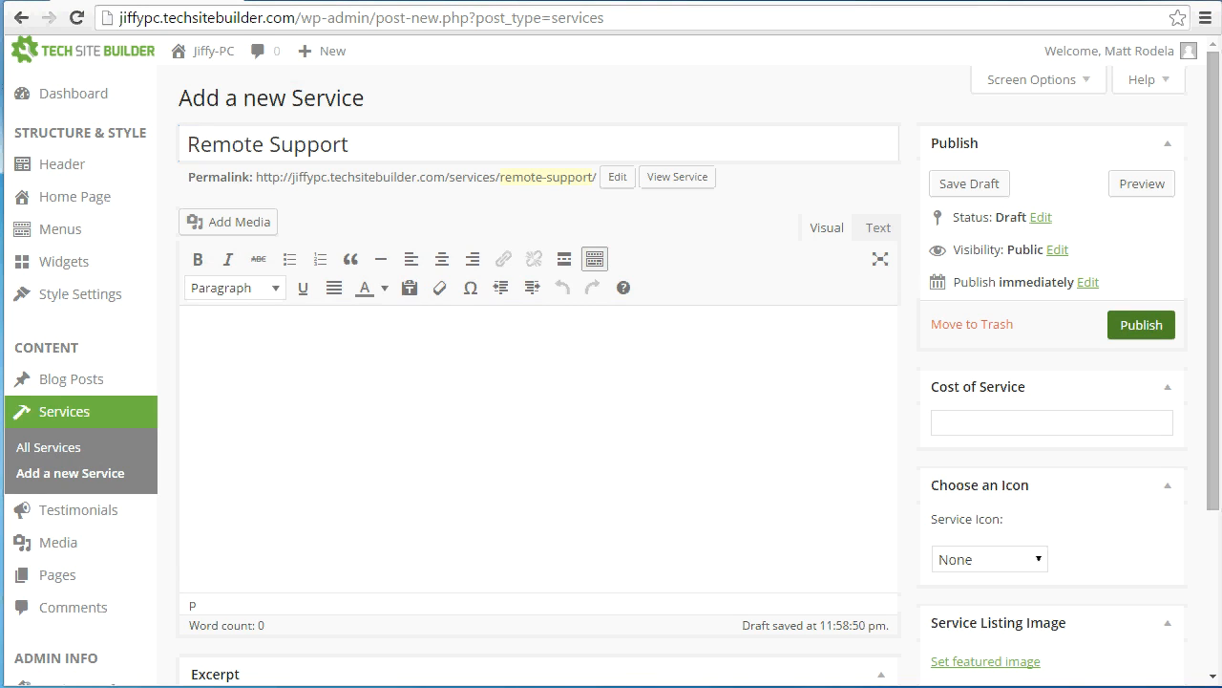
pyautogui.write('We offer remote consulting services to anyone, anywhere with an internet connection, for a fraction of the price we charge to come to your door!')
pyautogui.click(664, 345)
pyautogui.press('Delete')
pyautogui.click(397, 364)
pyautogui.press('Delete')
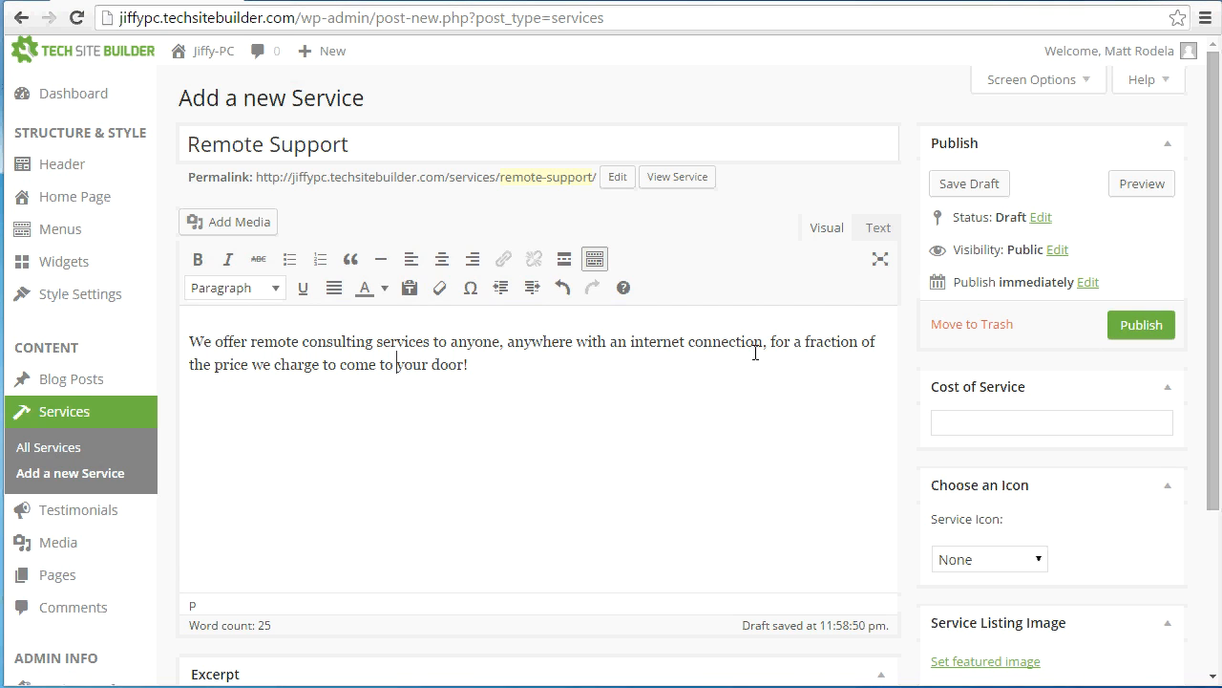
# Set the Remote Support cost of service to "$120 flat fee"
pyautogui.click(1032, 429)
pyautogui.write('$120 flat')
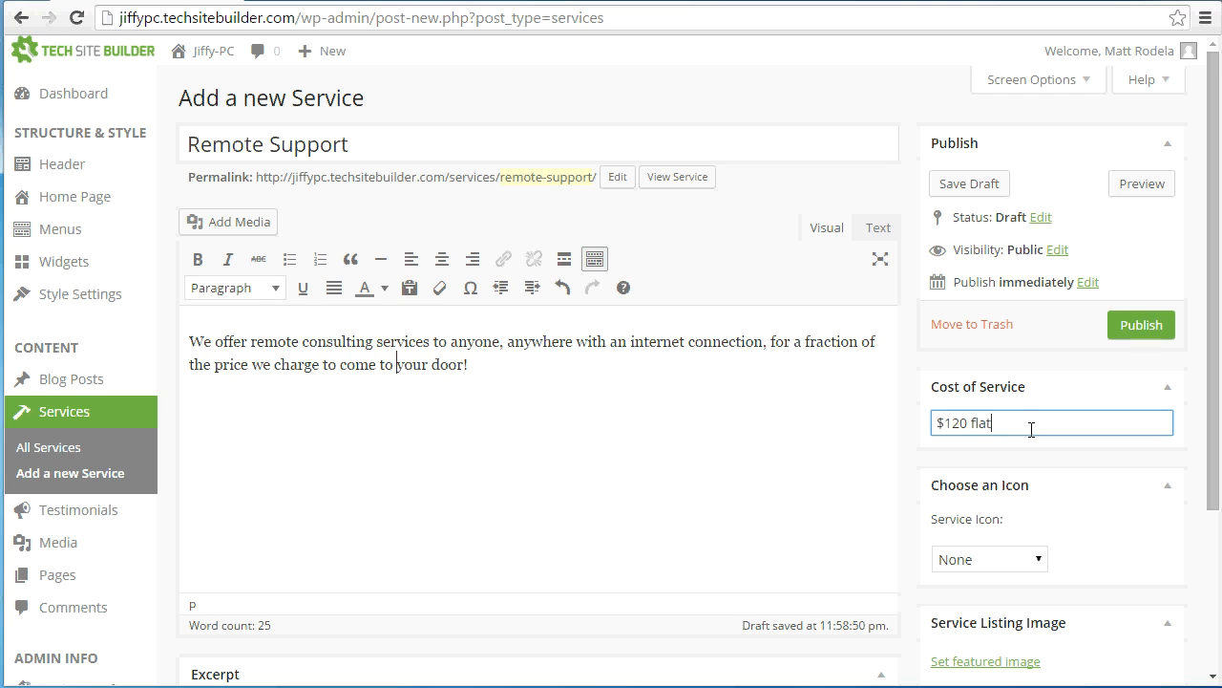
pyautogui.write(' fee')
# Upload computer-repair.jpg as the Remote Support service listing image and publish the service
pyautogui.scroll(-1, 792, 452)
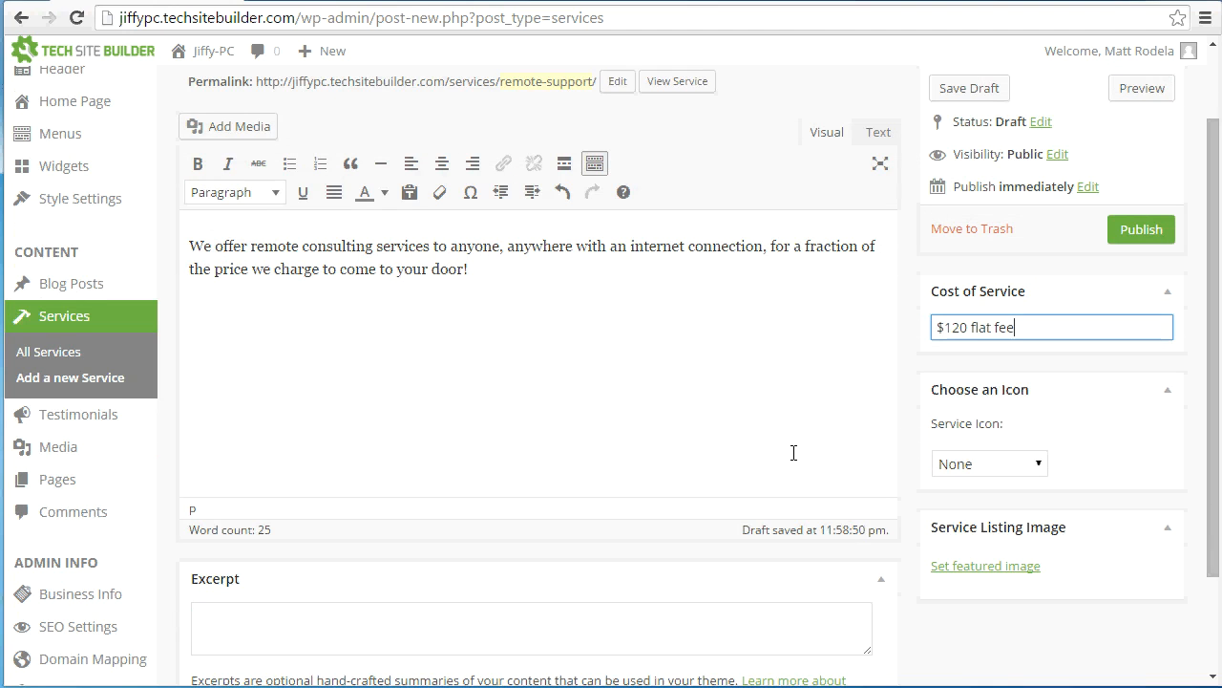
pyautogui.scroll(-1, 1013, 482)
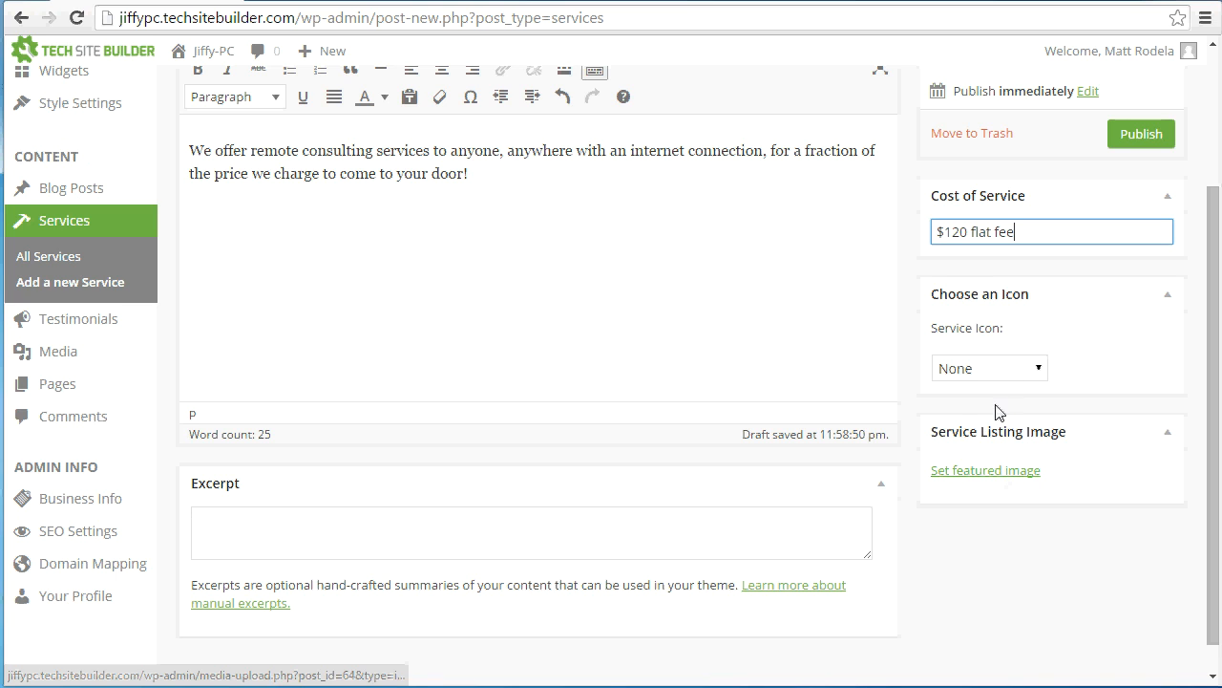
pyautogui.click(993, 478)
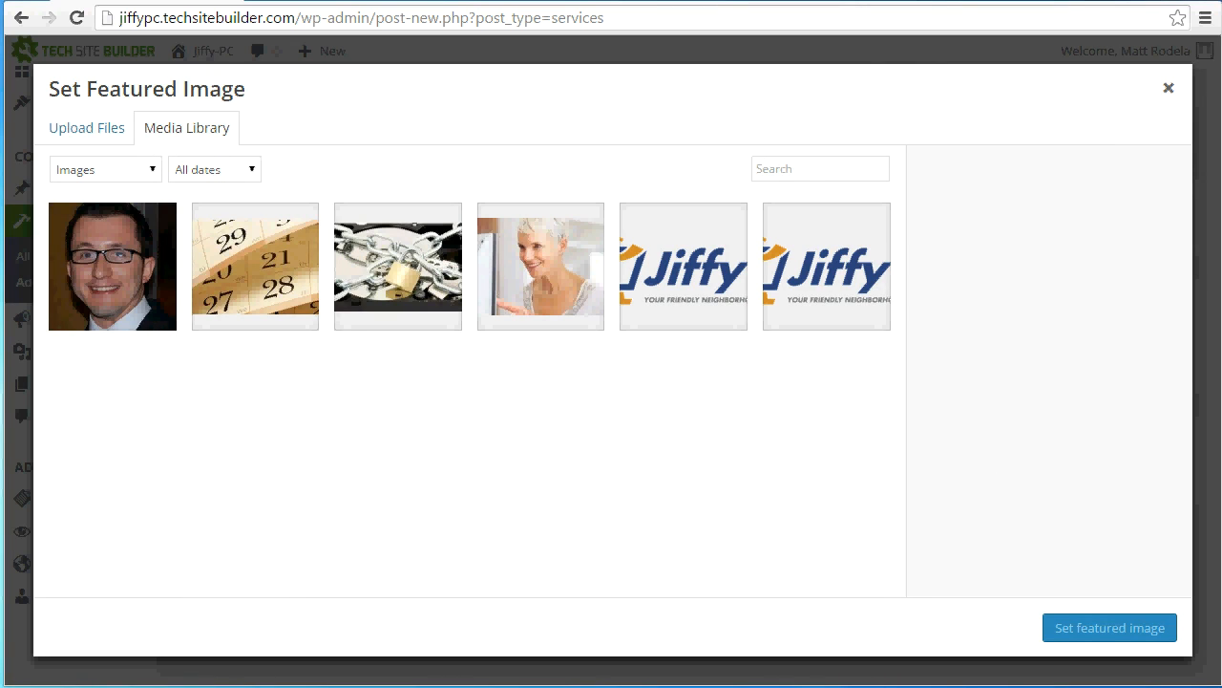
pyautogui.moveTo(1202, 372); pyautogui.dragTo(696, 403)
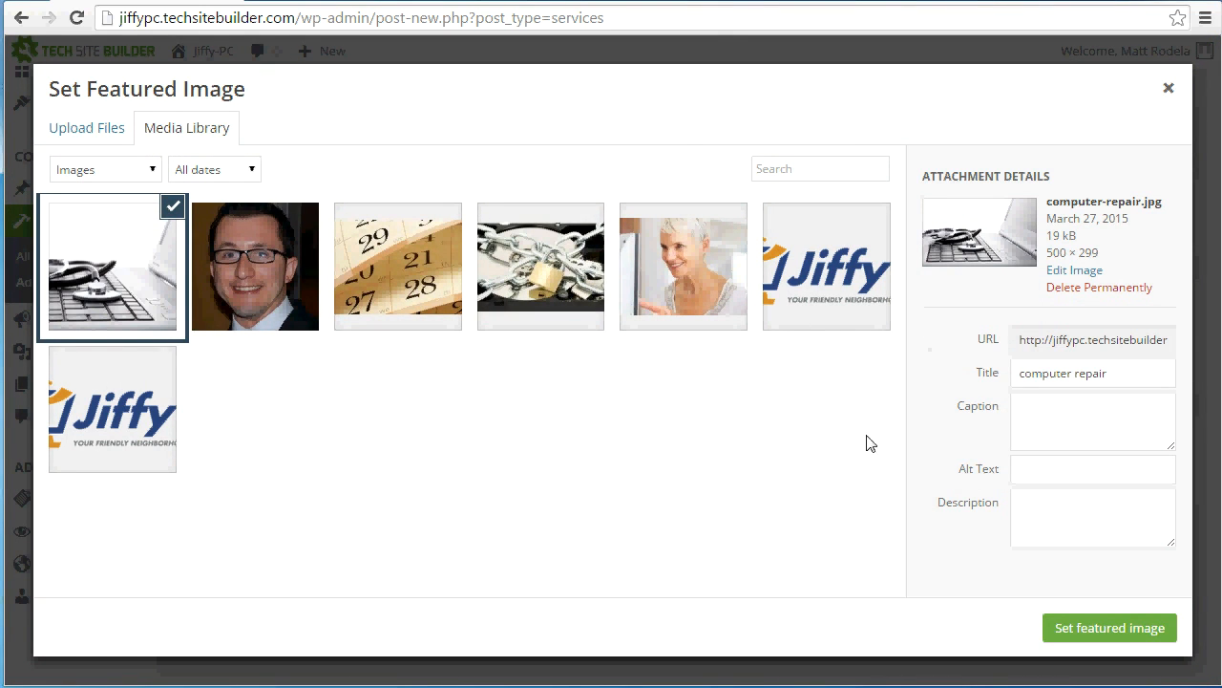
pyautogui.click(1117, 639)
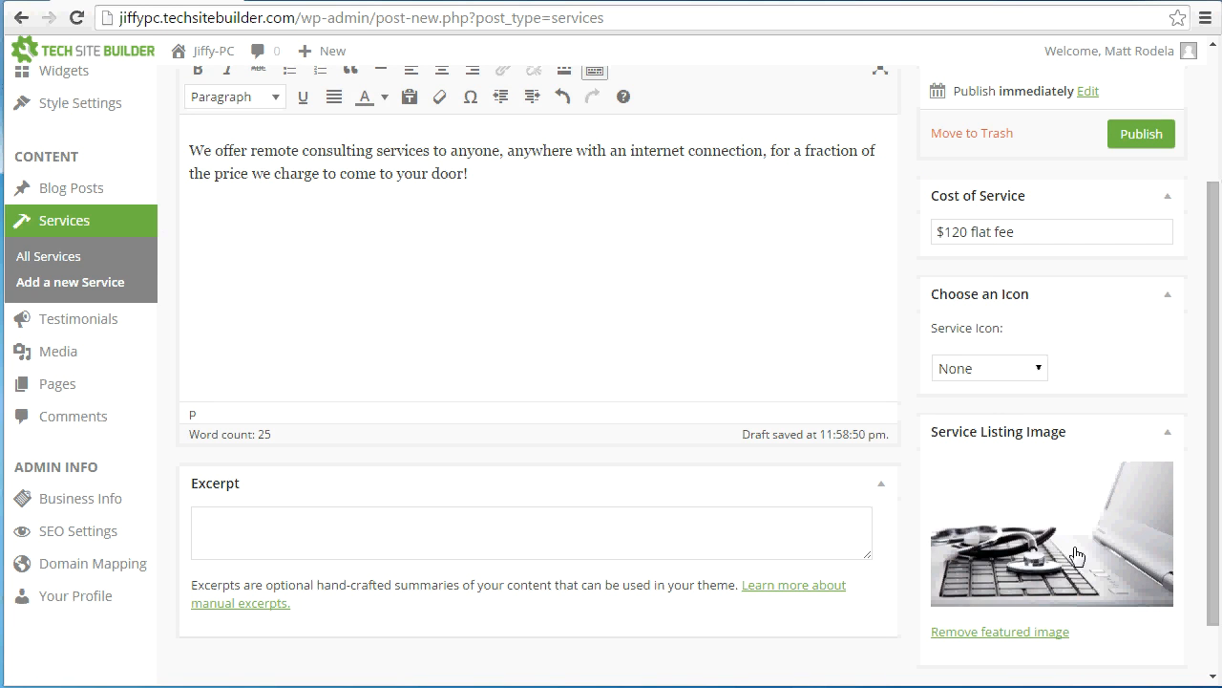
pyautogui.click(1142, 136)
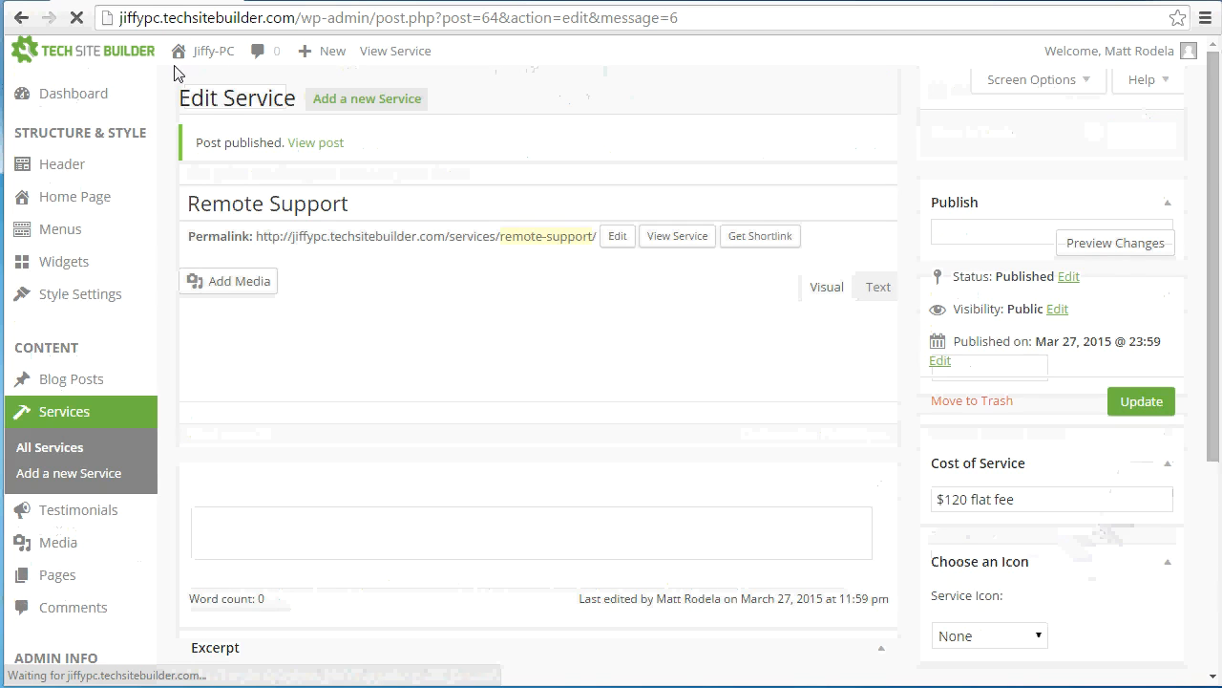
# Check the Remote Support listing on the live Services page and open its full service page
pyautogui.click(208, 60)
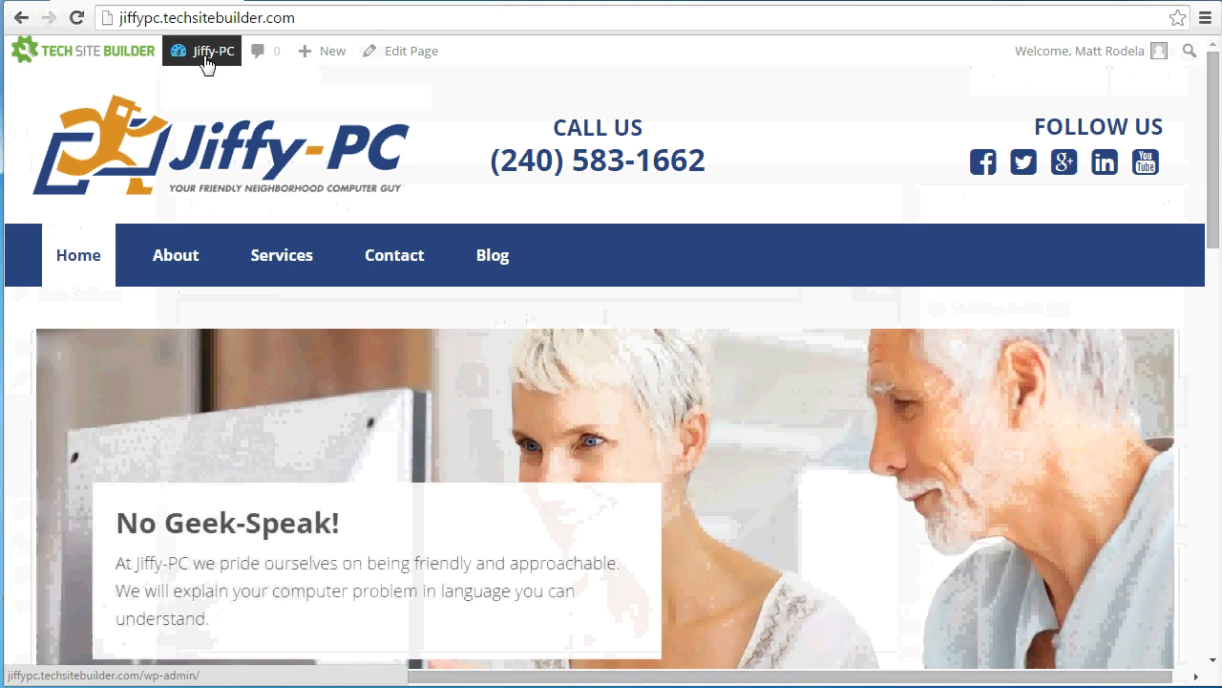
pyautogui.click(283, 267)
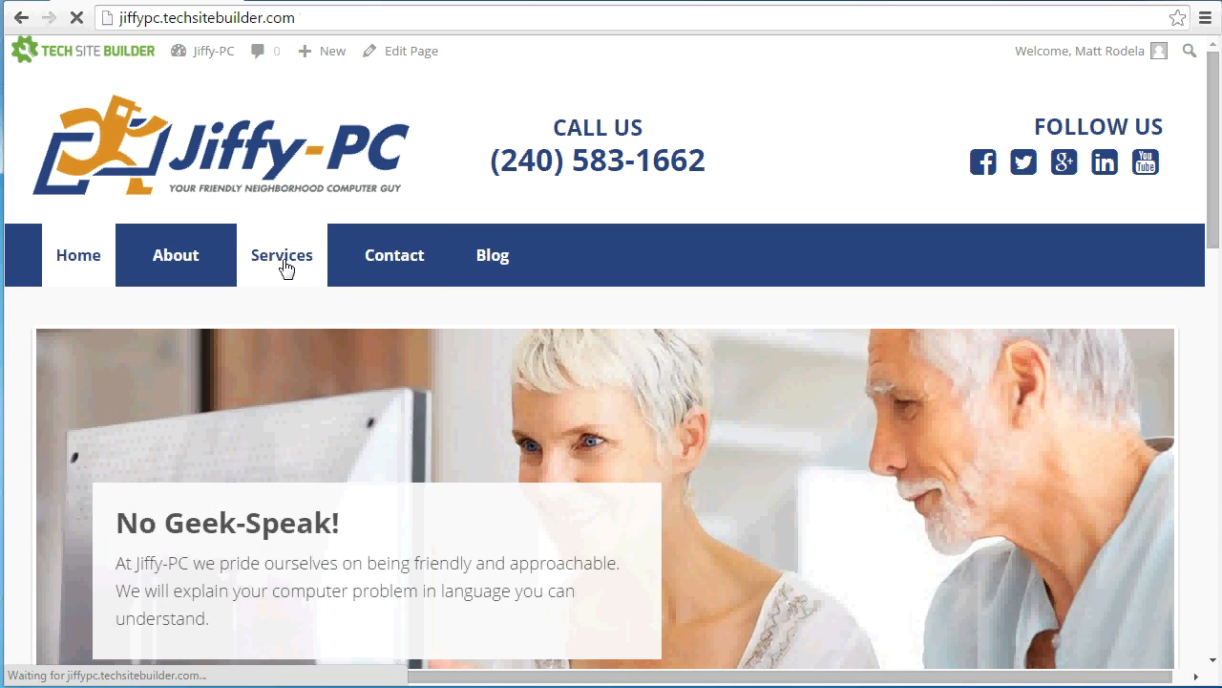
pyautogui.scroll(-1, 284, 267)
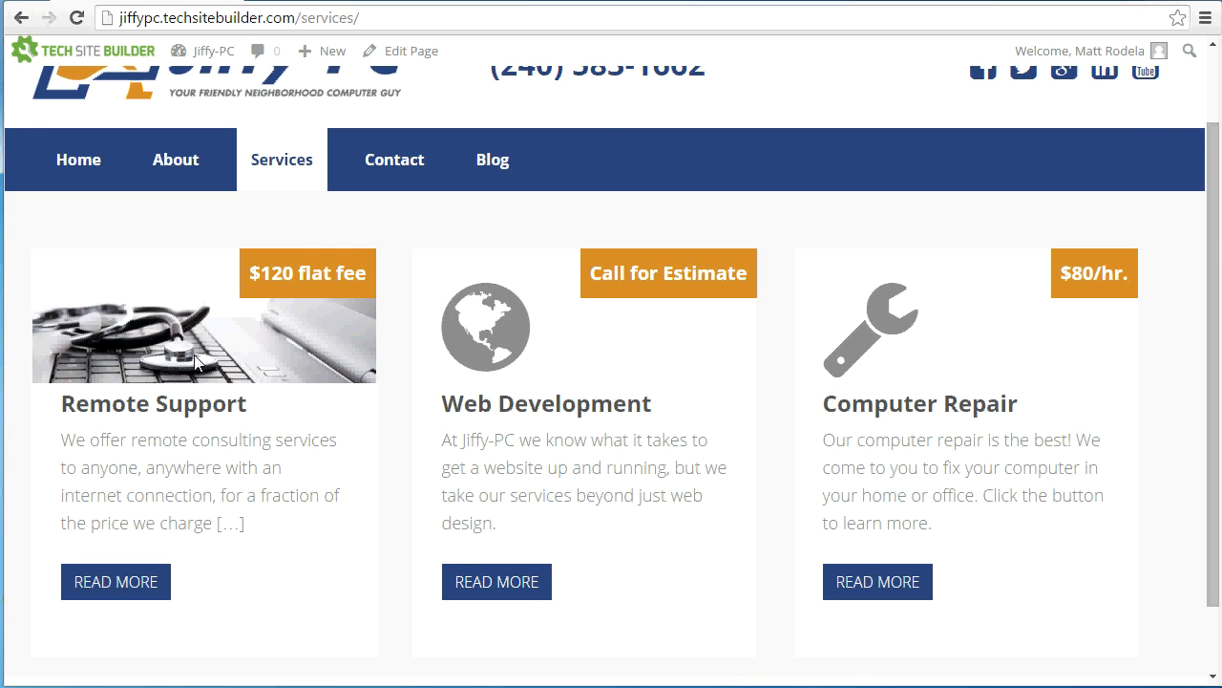
pyautogui.click(124, 594)
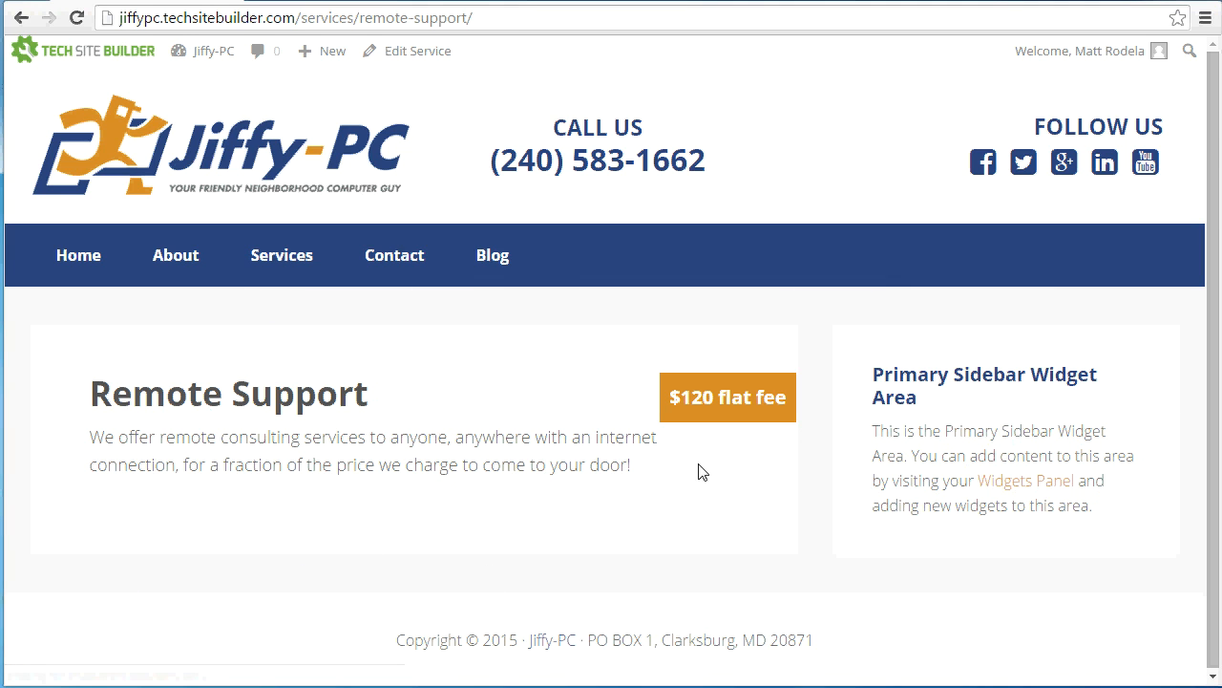
# Return to the Remote Support editor, insert computer-repair.jpg from the media library into the description, and update the service
pyautogui.click(21, 17)
pyautogui.click(21, 17)
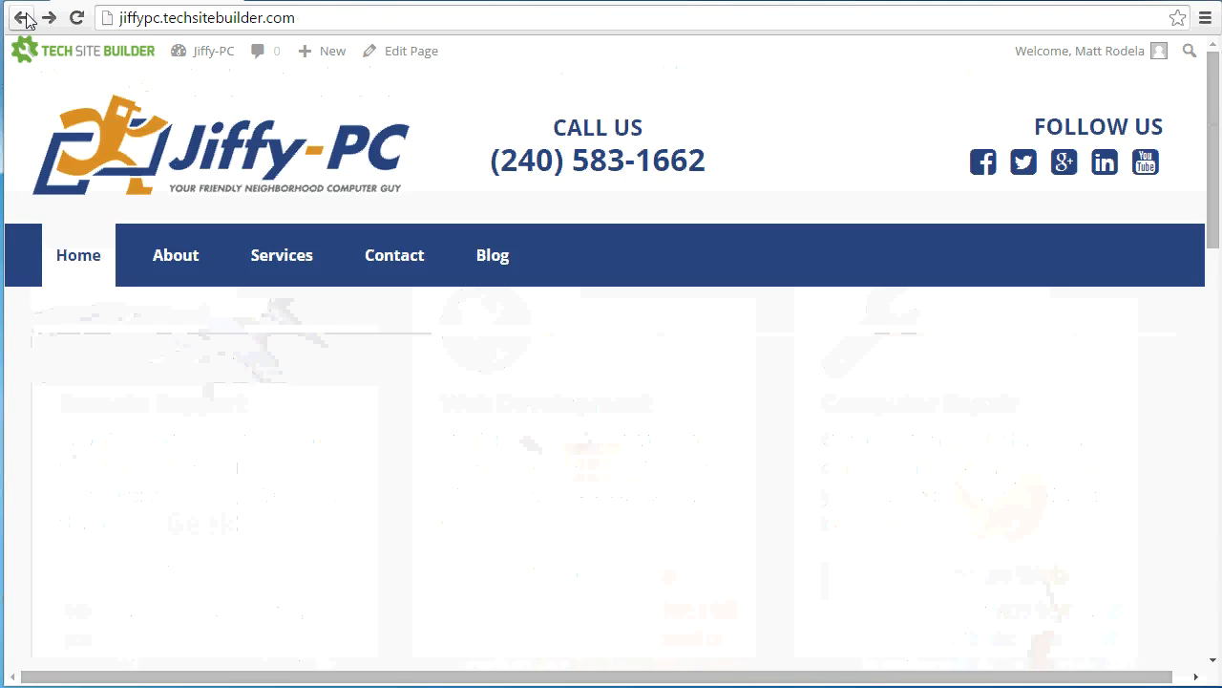
pyautogui.click(21, 18)
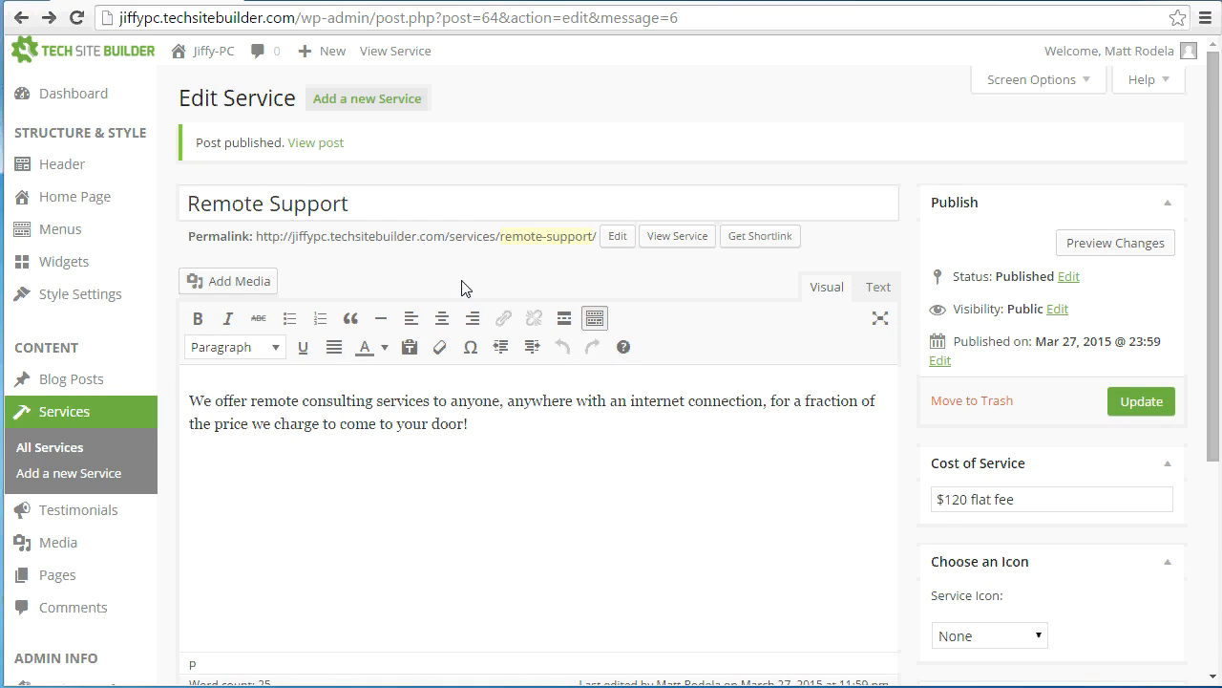
pyautogui.click(237, 285)
pyautogui.click(299, 277)
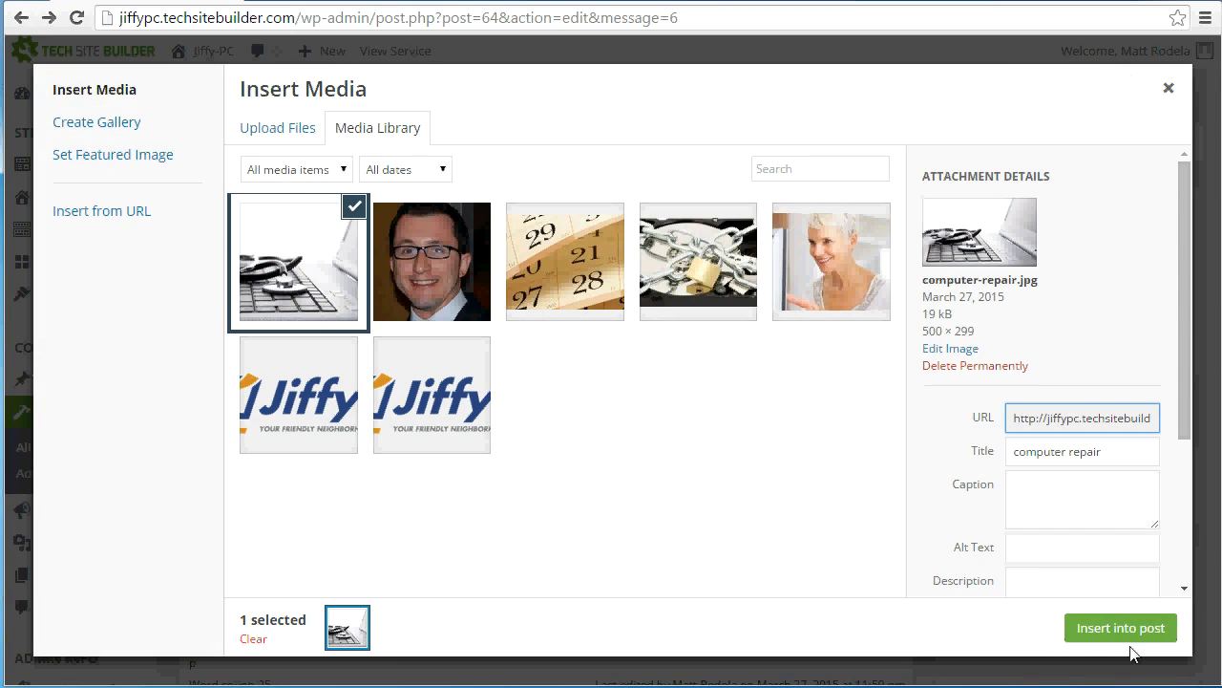
pyautogui.click(1084, 633)
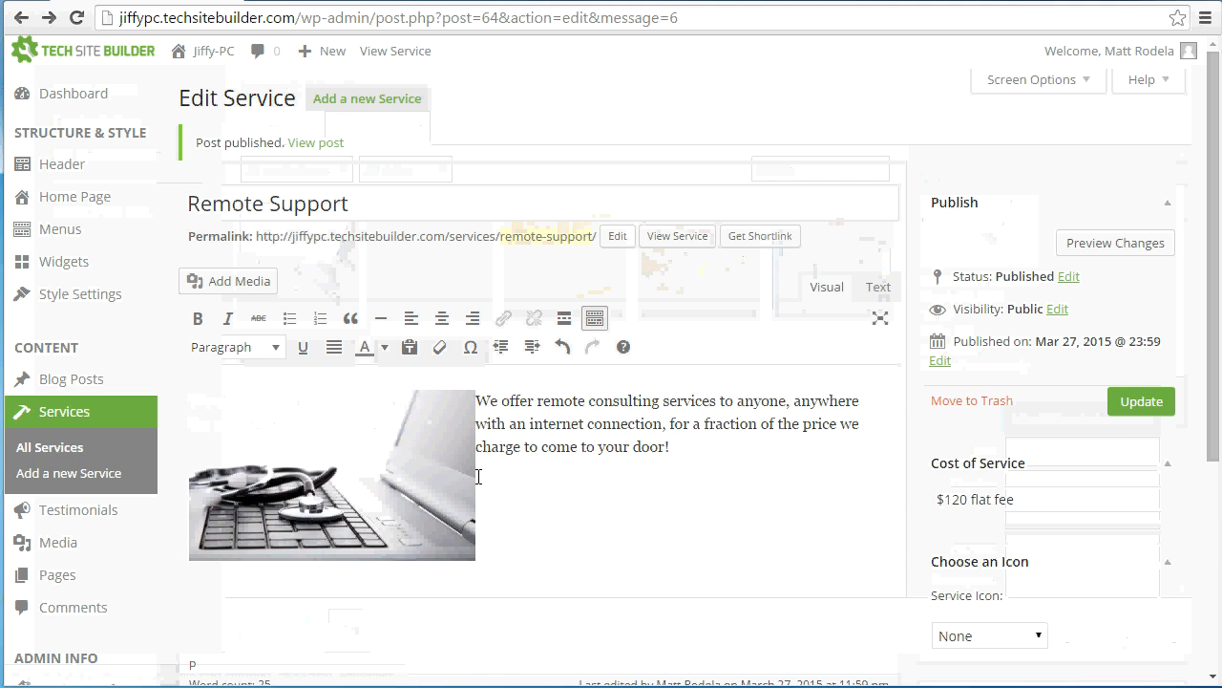
pyautogui.click(435, 449)
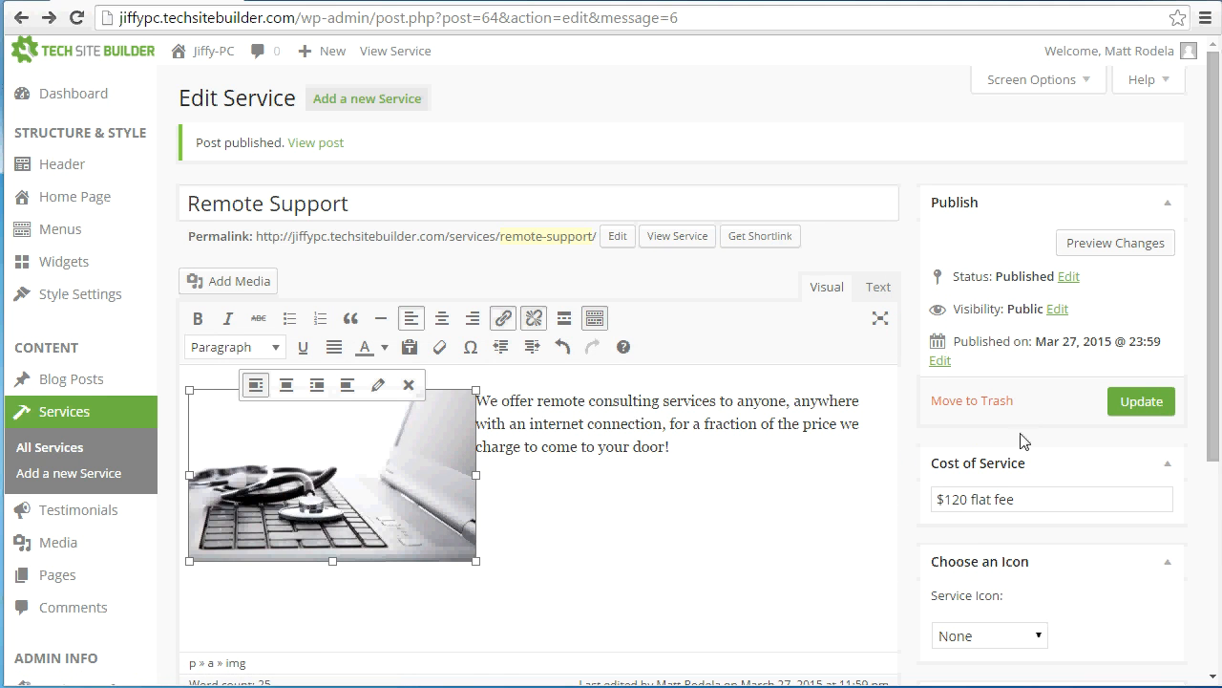
pyautogui.click(1119, 406)
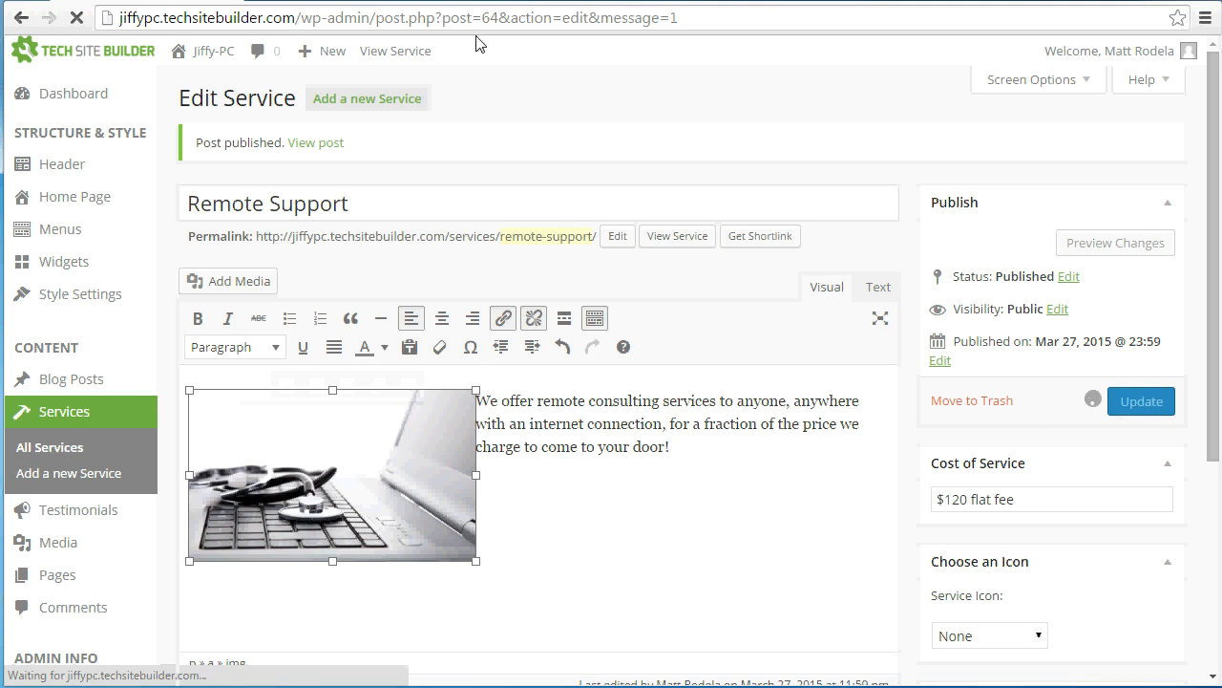
# Review the updated Remote Support page on the live site and return to the Services listing
pyautogui.click(204, 59)
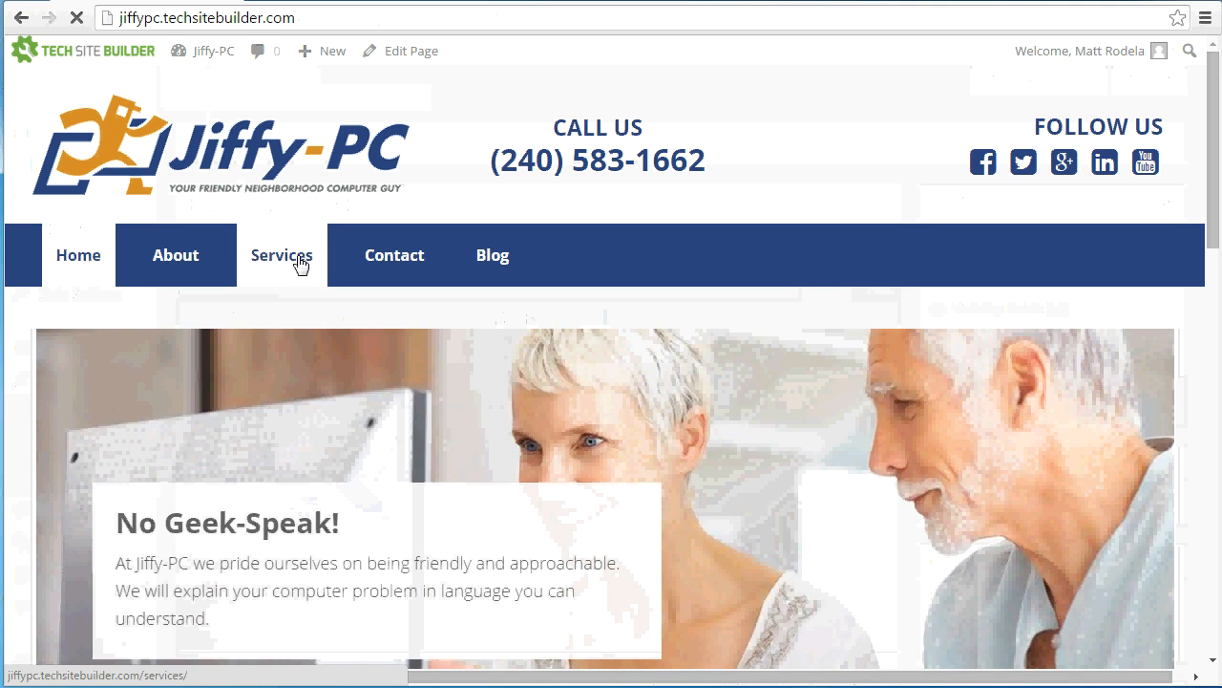
pyautogui.click(299, 264)
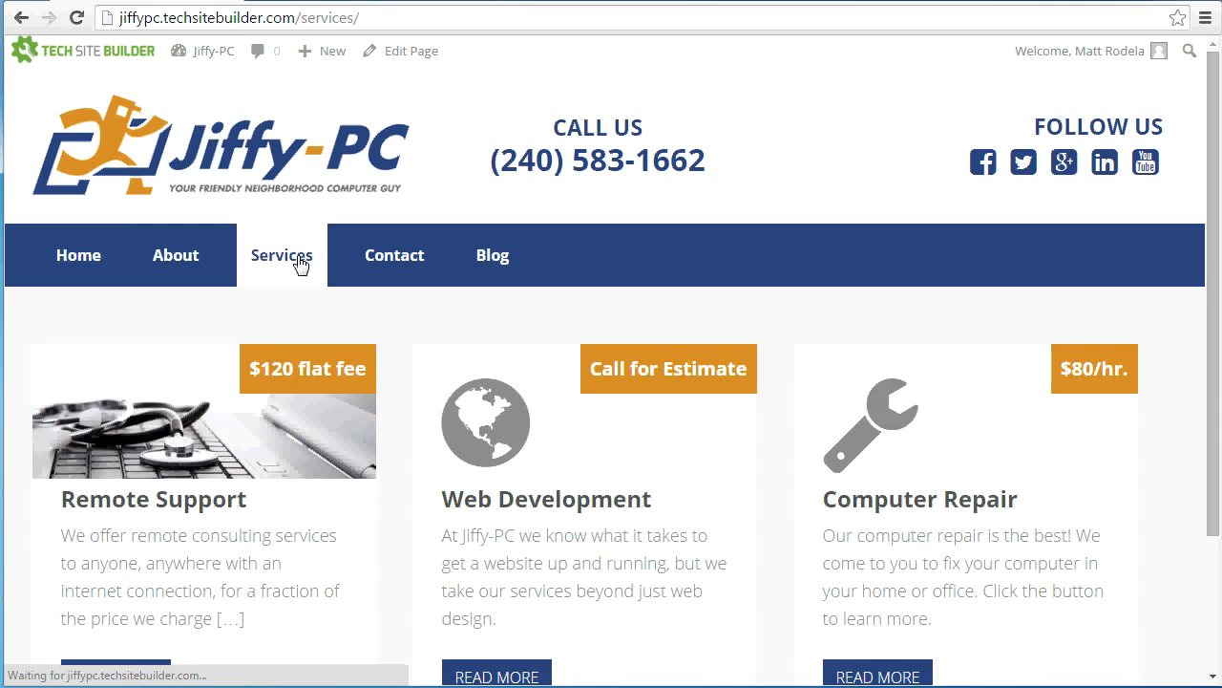
pyautogui.scroll(-1, 161, 625)
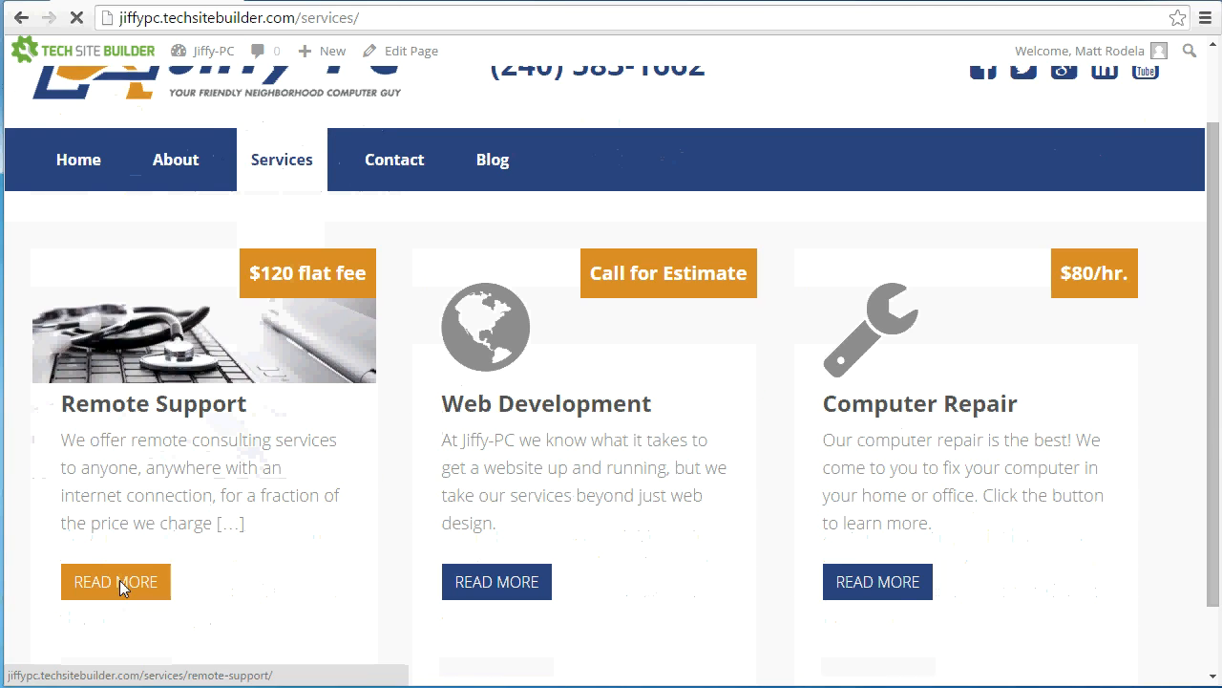
pyautogui.click(119, 580)
pyautogui.scroll(-1, 277, 566)
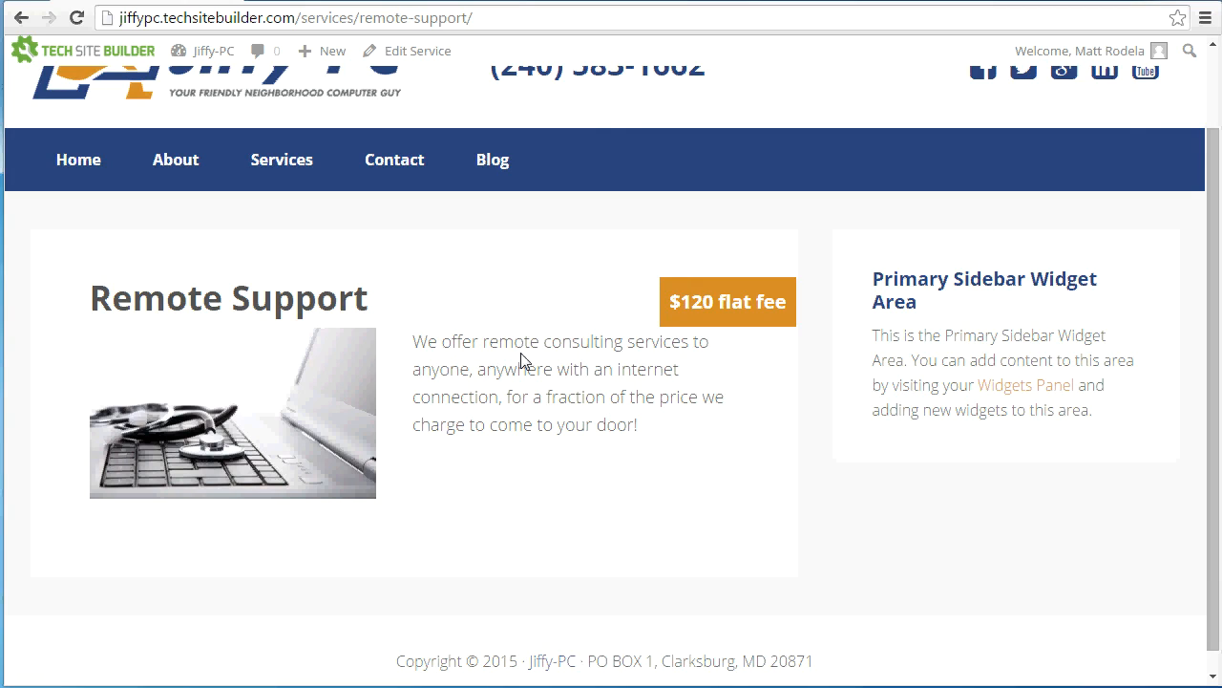
pyautogui.click(253, 177)
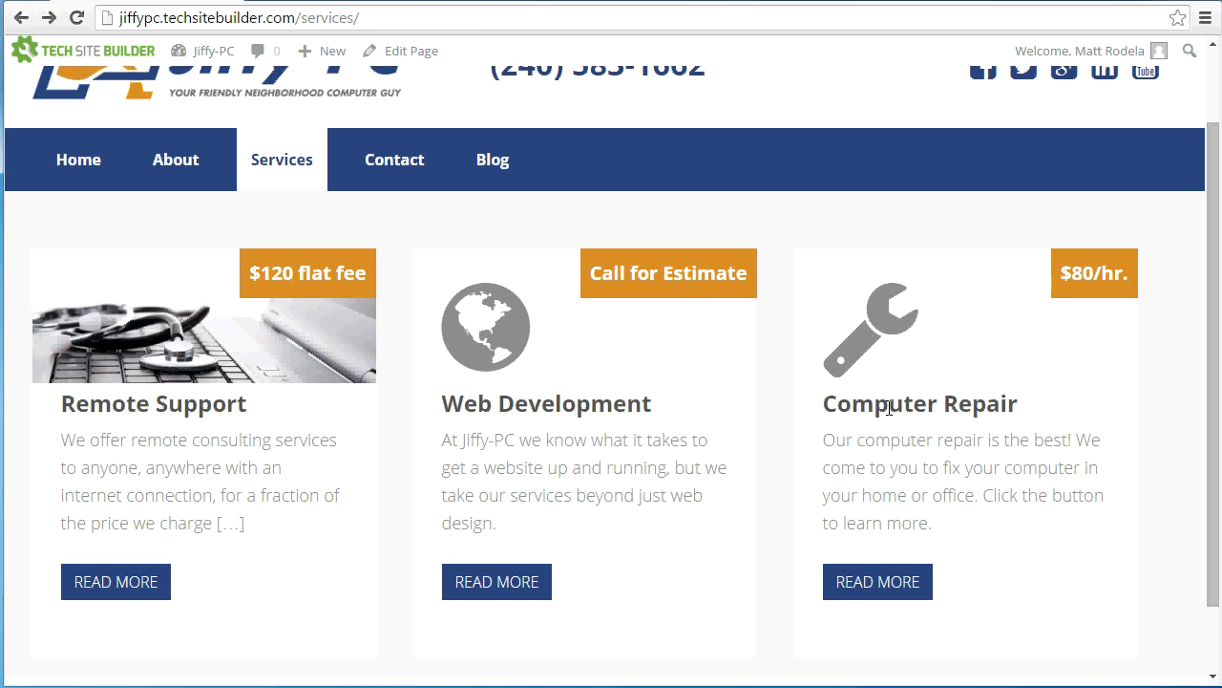
# Start another new service from the dashboard and name it "Maintenance Plans"
pyautogui.click(186, 51)
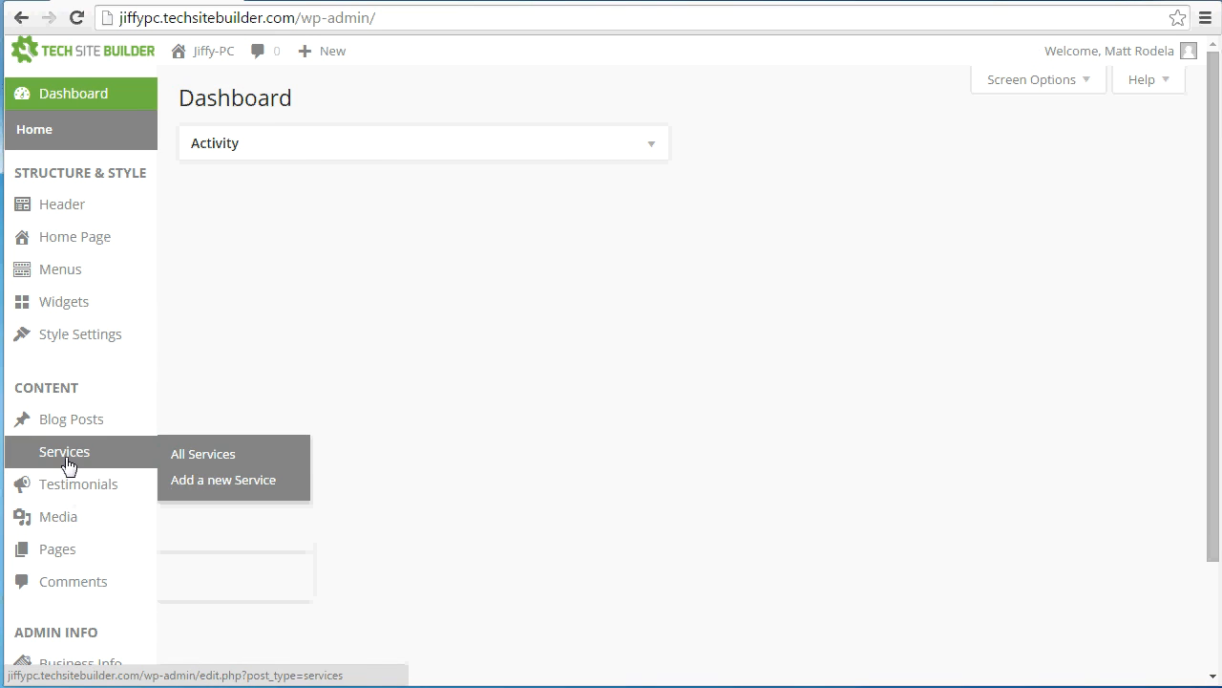
pyautogui.click(65, 455)
pyautogui.click(329, 101)
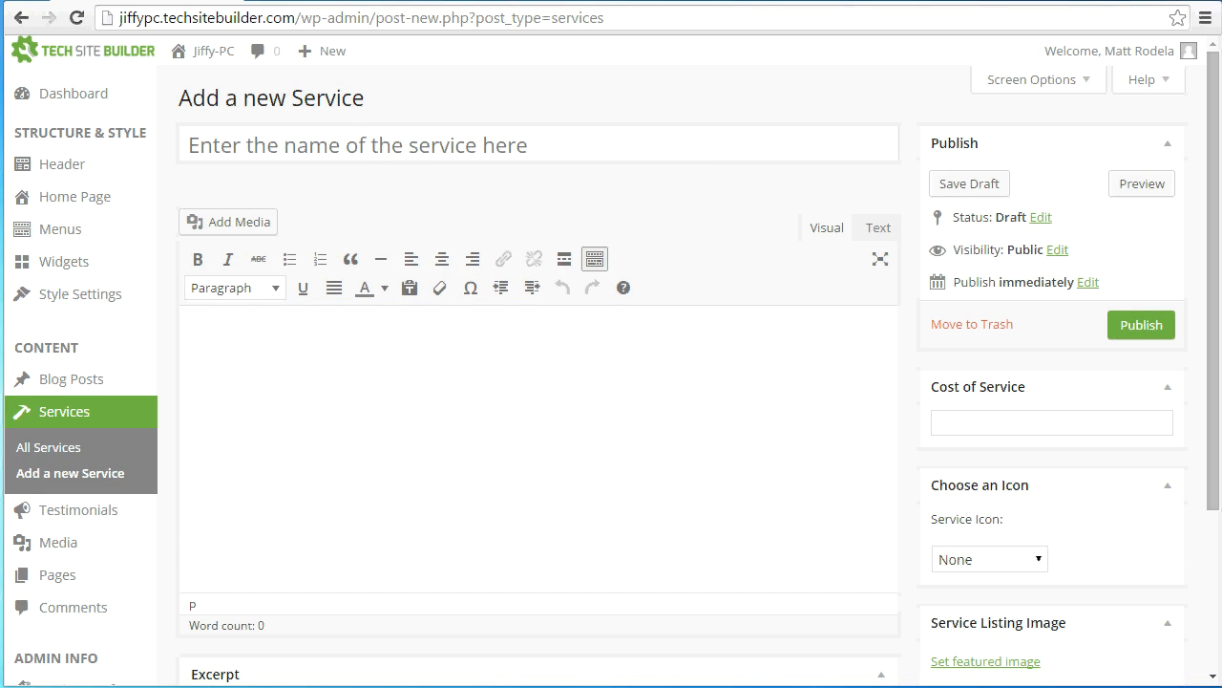
pyautogui.click(409, 137)
pyautogui.write('Maintenance PLans')
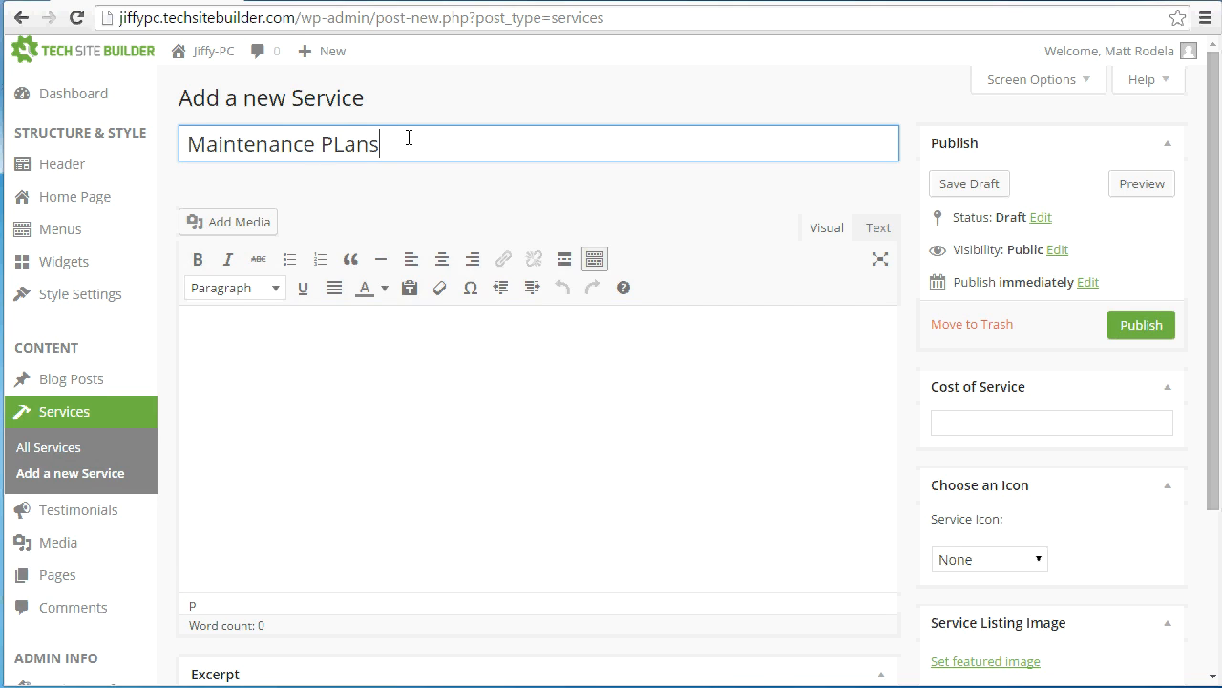
pyautogui.click(348, 143)
pyautogui.press('BackSpace')
pyautogui.write('l')
# Paste the description "Prevent problems before they happen... residential and business customers." into the Maintenance Plans service and remove its stray line breaks
pyautogui.click(423, 382)
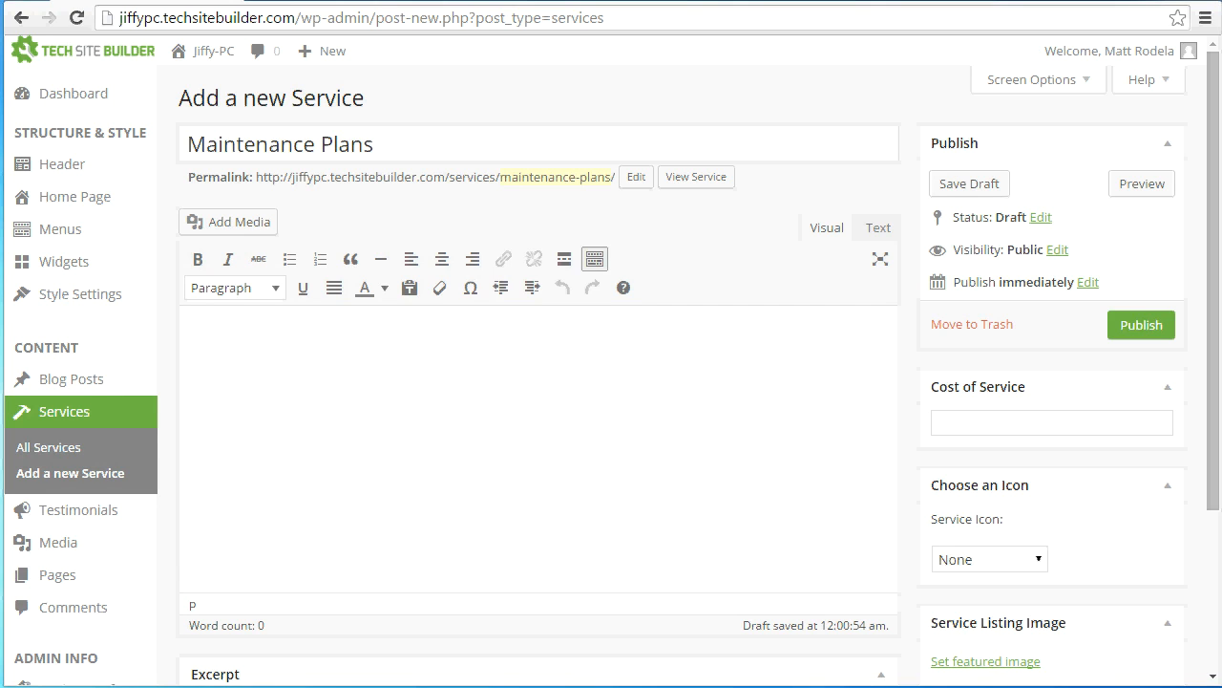
pyautogui.write('Prevent problems before they happen while keeping your peace of mind with our Quarterly Maintenance Plans for residential and business customers.')
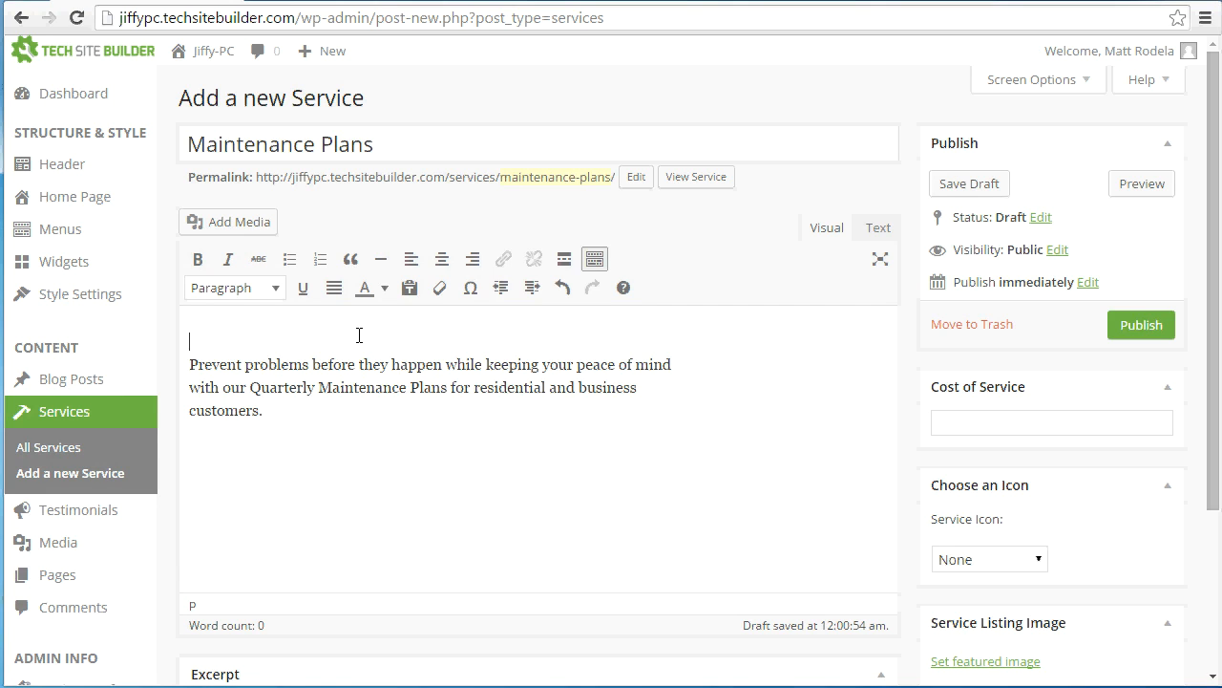
pyautogui.press('Delete')
pyautogui.press('End')
pyautogui.press('Delete')
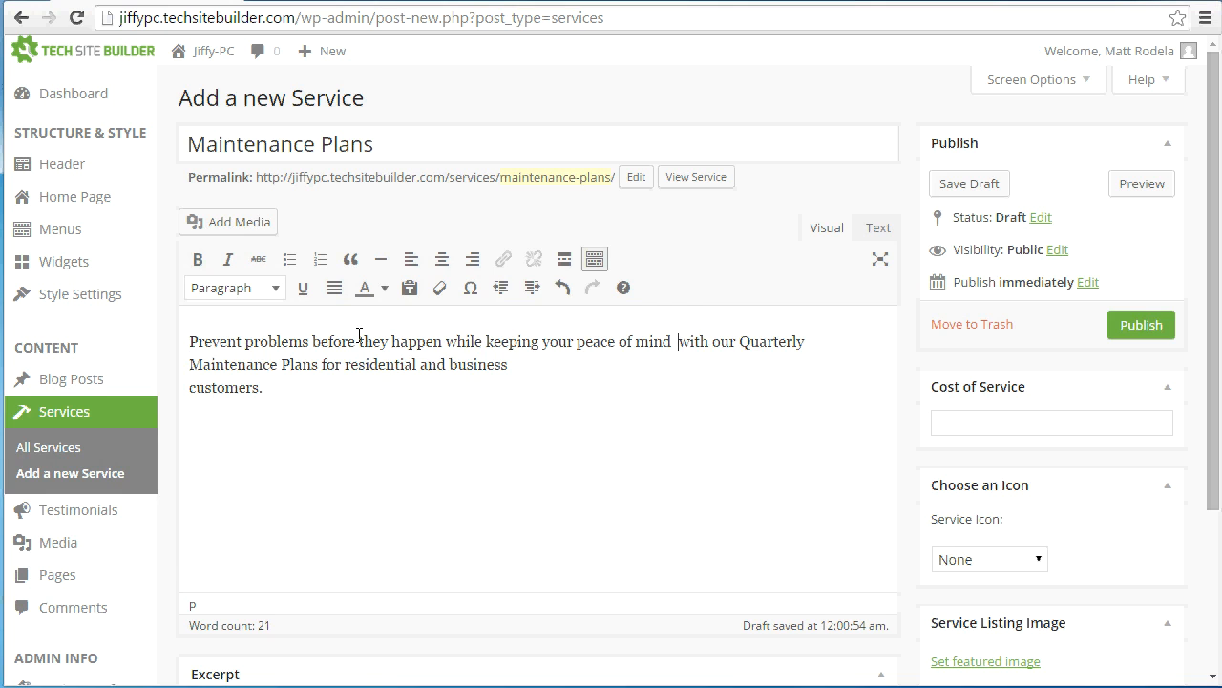
pyautogui.press('Delete')
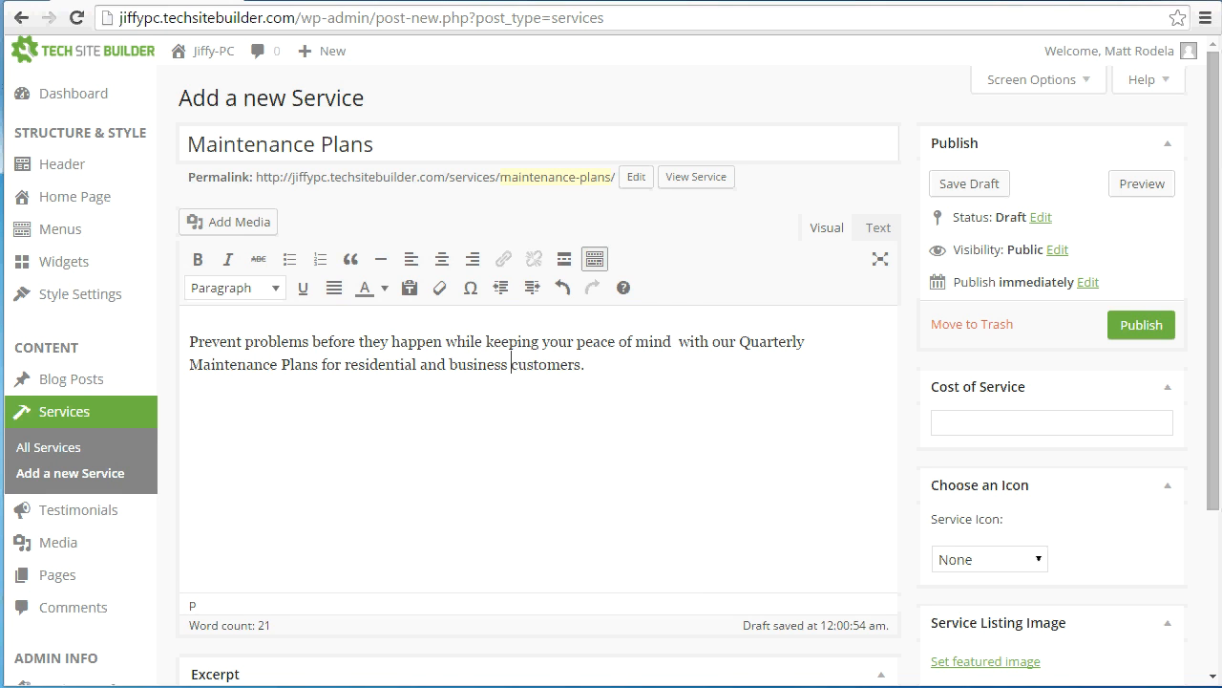
# Set slider-3.jpg from the media library as the Maintenance Plans listing image and publish the service
pyautogui.scroll(-2, 898, 415)
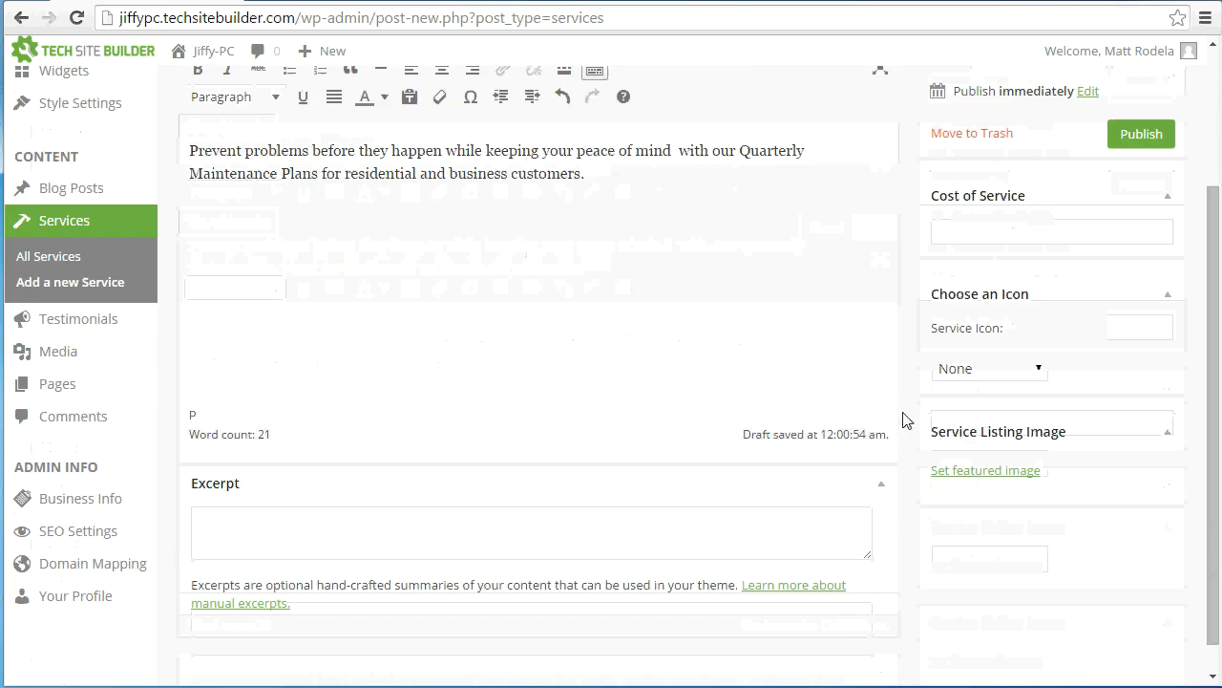
pyautogui.click(948, 470)
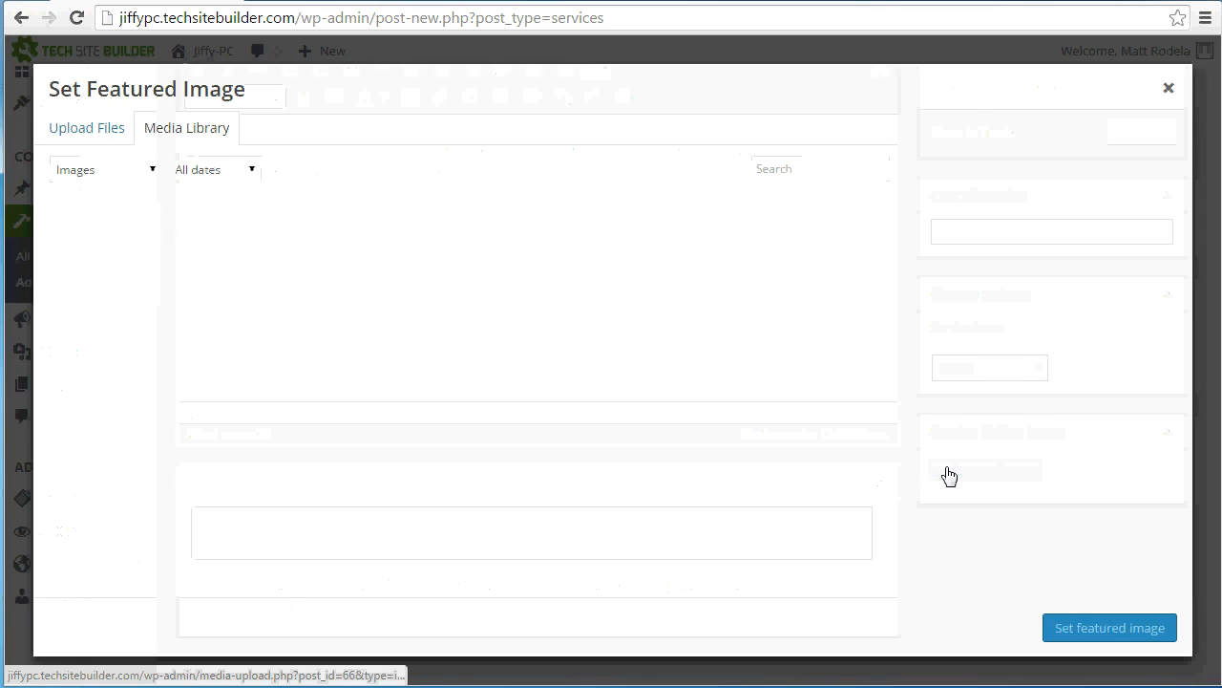
pyautogui.click(430, 288)
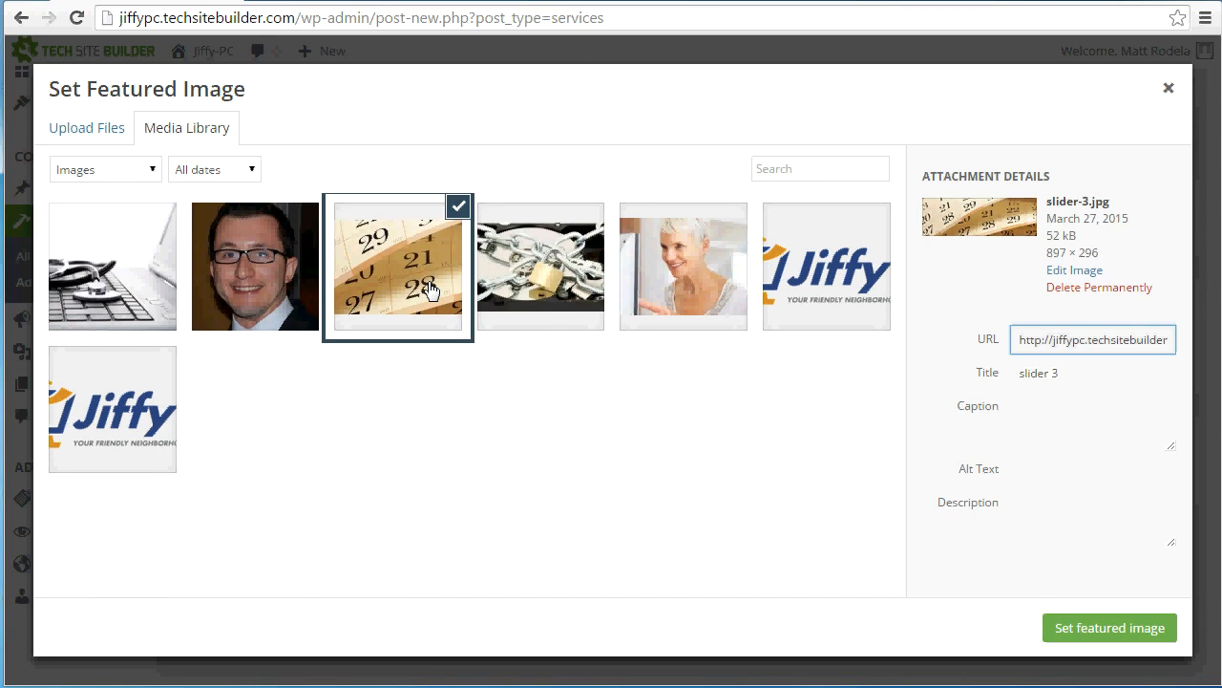
pyautogui.click(1087, 629)
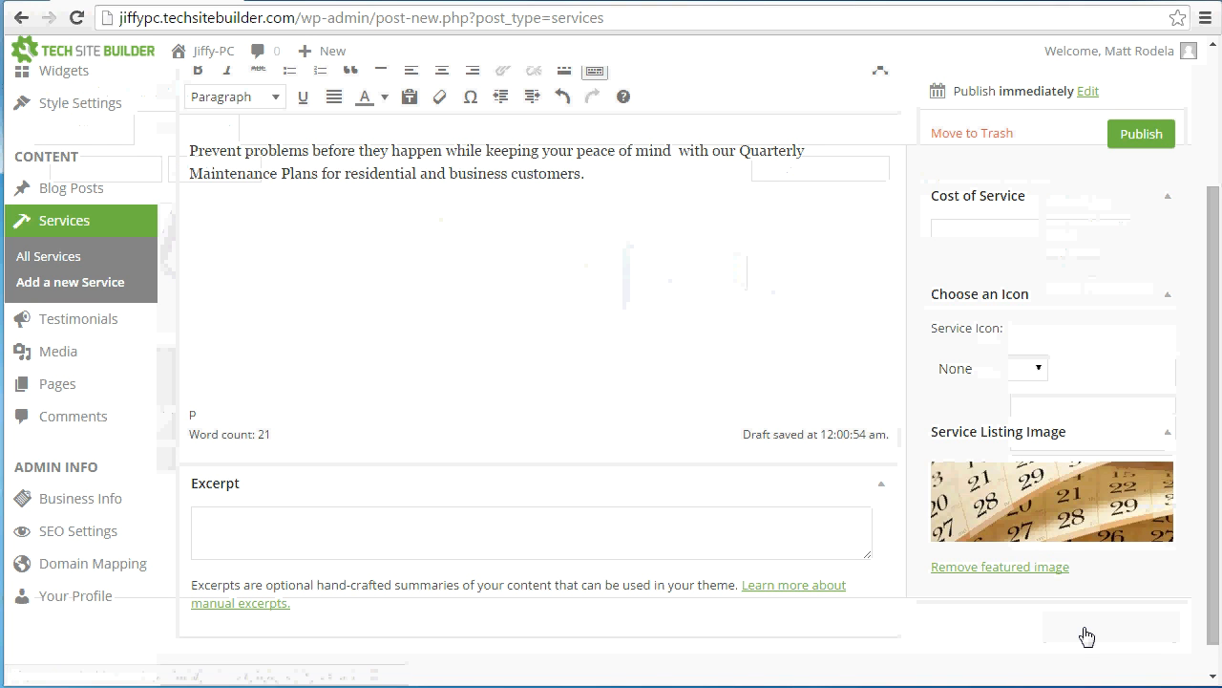
pyautogui.click(1134, 140)
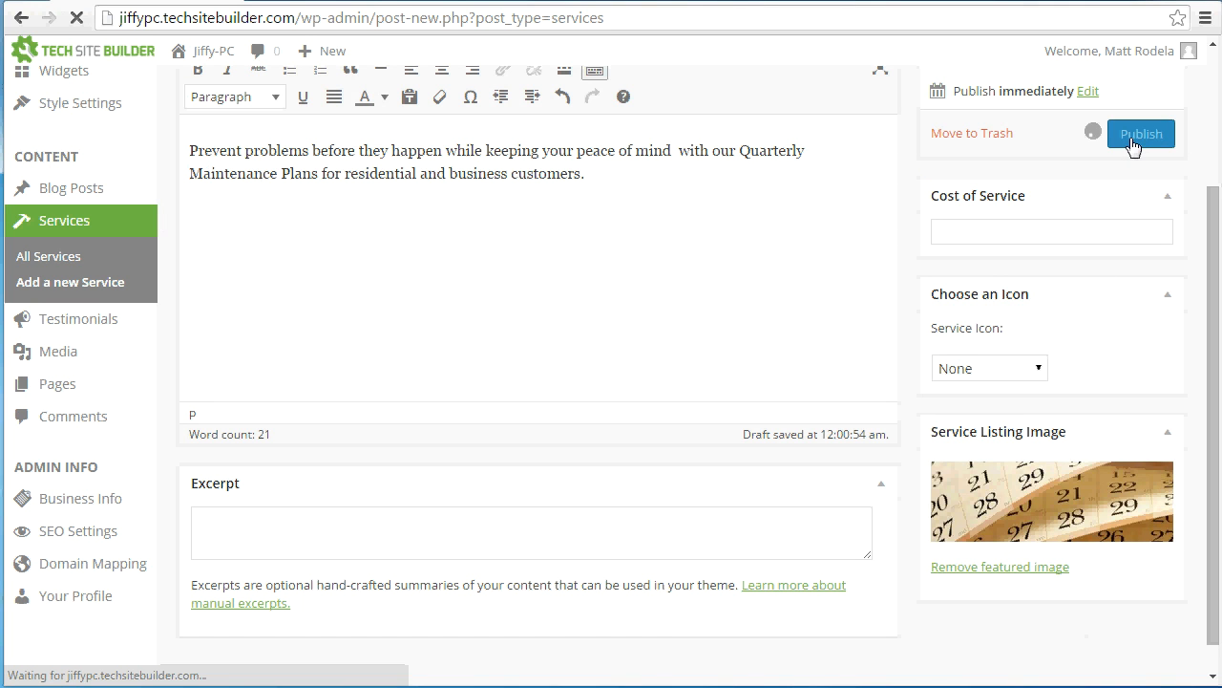
# Open the Services page on the live site and examine how the Maintenance Plans card appears among the other services
pyautogui.click(201, 54)
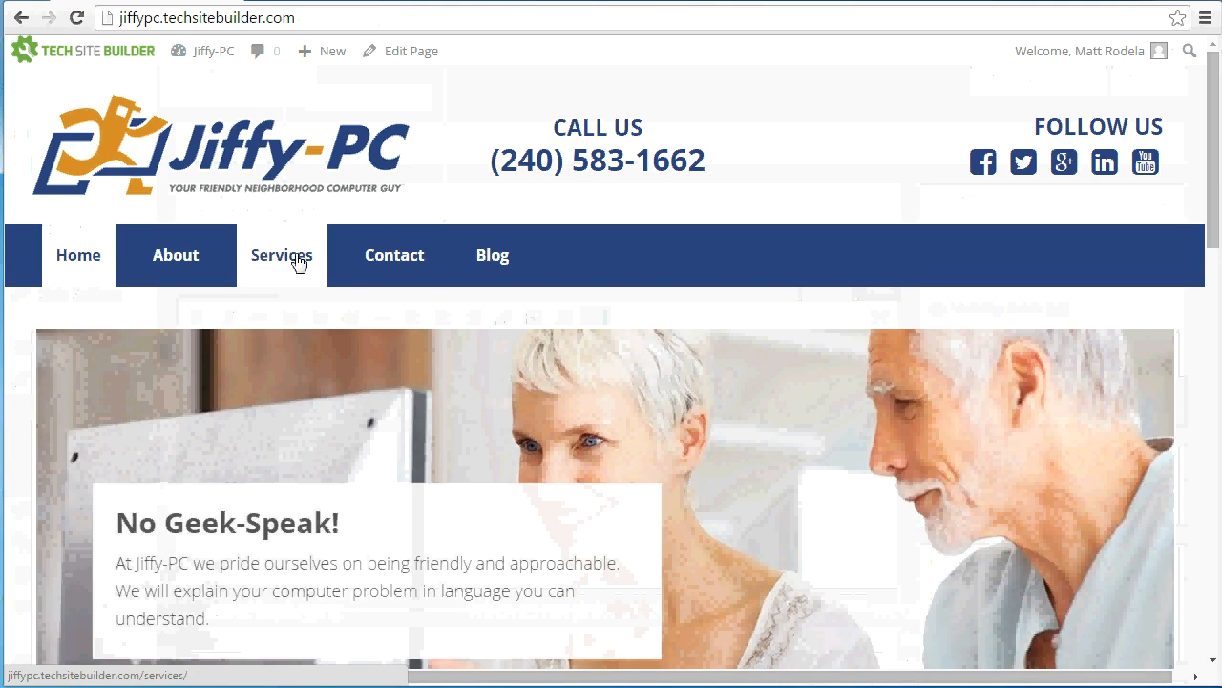
pyautogui.click(297, 258)
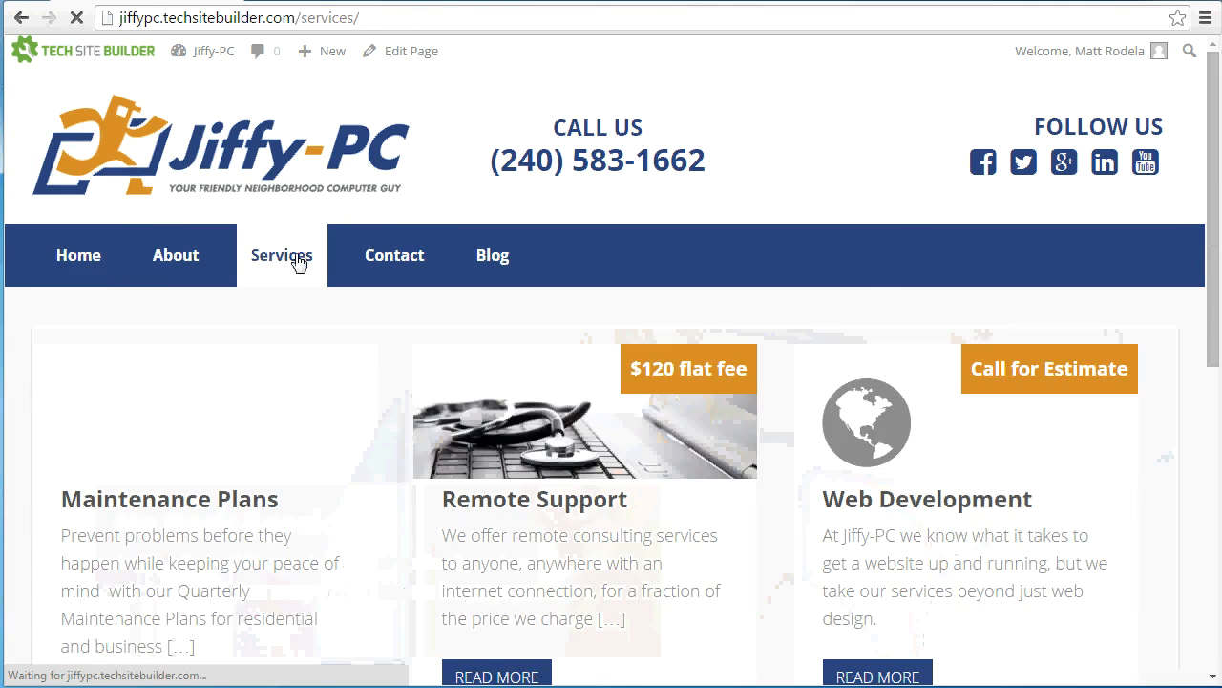
pyautogui.scroll(-2, 299, 262)
pyautogui.scroll(-4, 300, 268)
pyautogui.scroll(5, 303, 274)
pyautogui.scroll(-1, 302, 277)
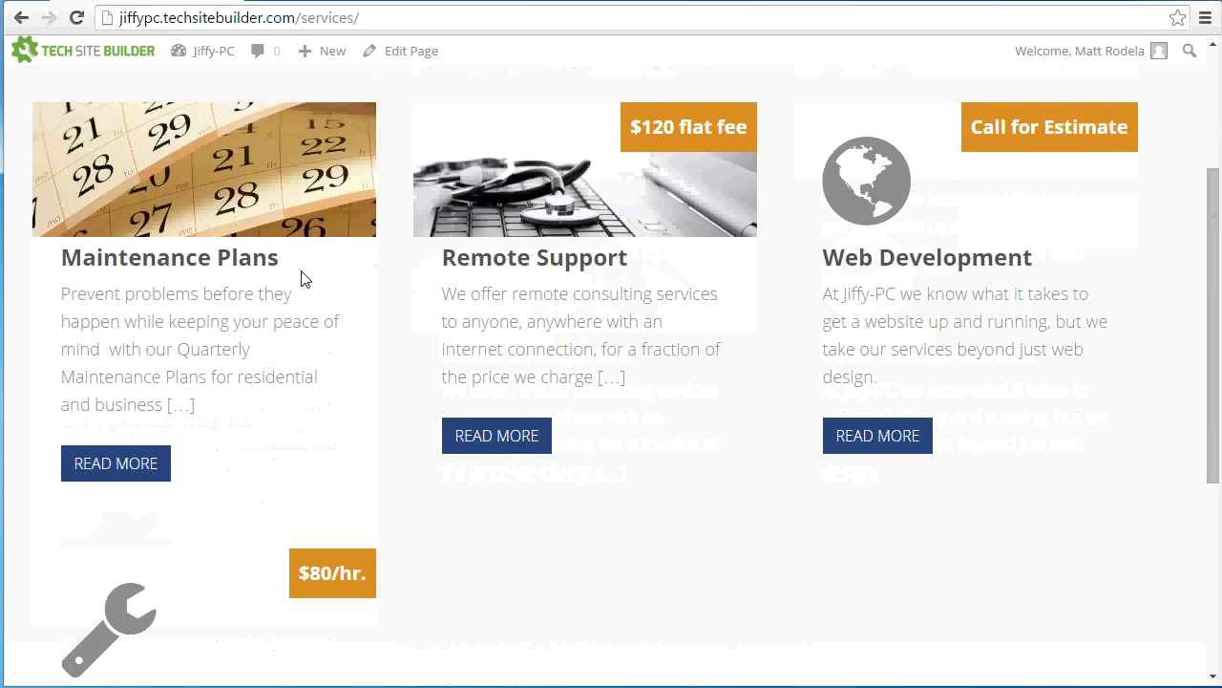
pyautogui.scroll(1, 438, 234)
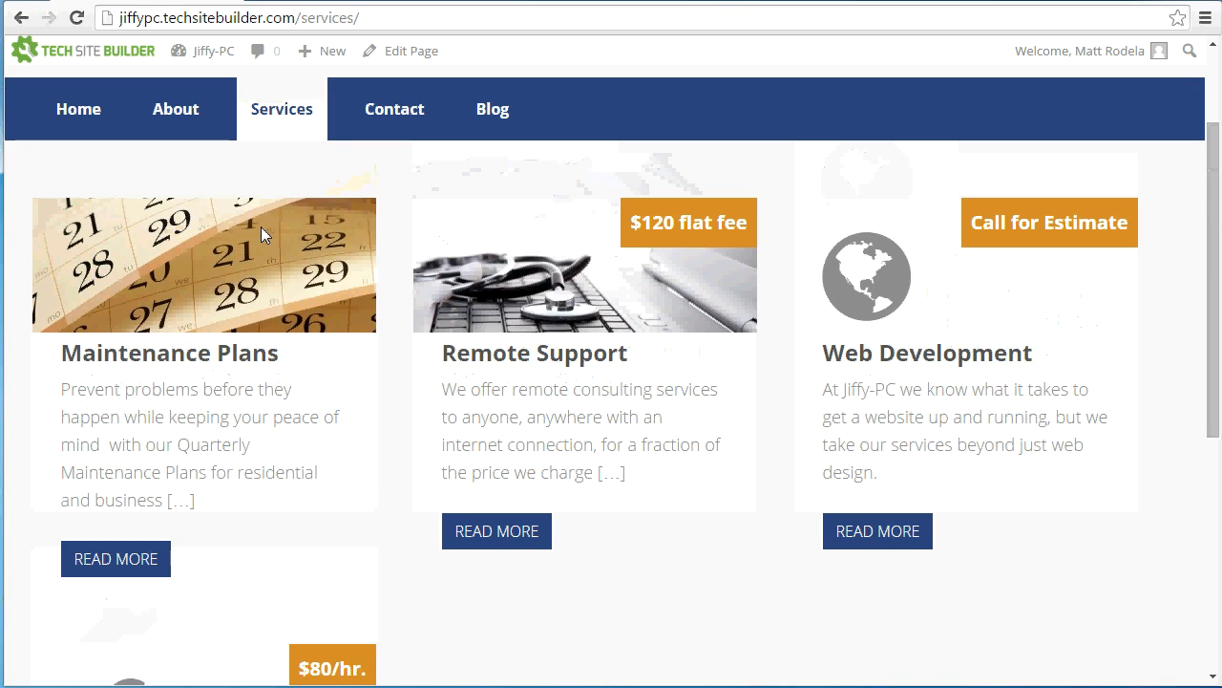
pyautogui.scroll(-1, 304, 311)
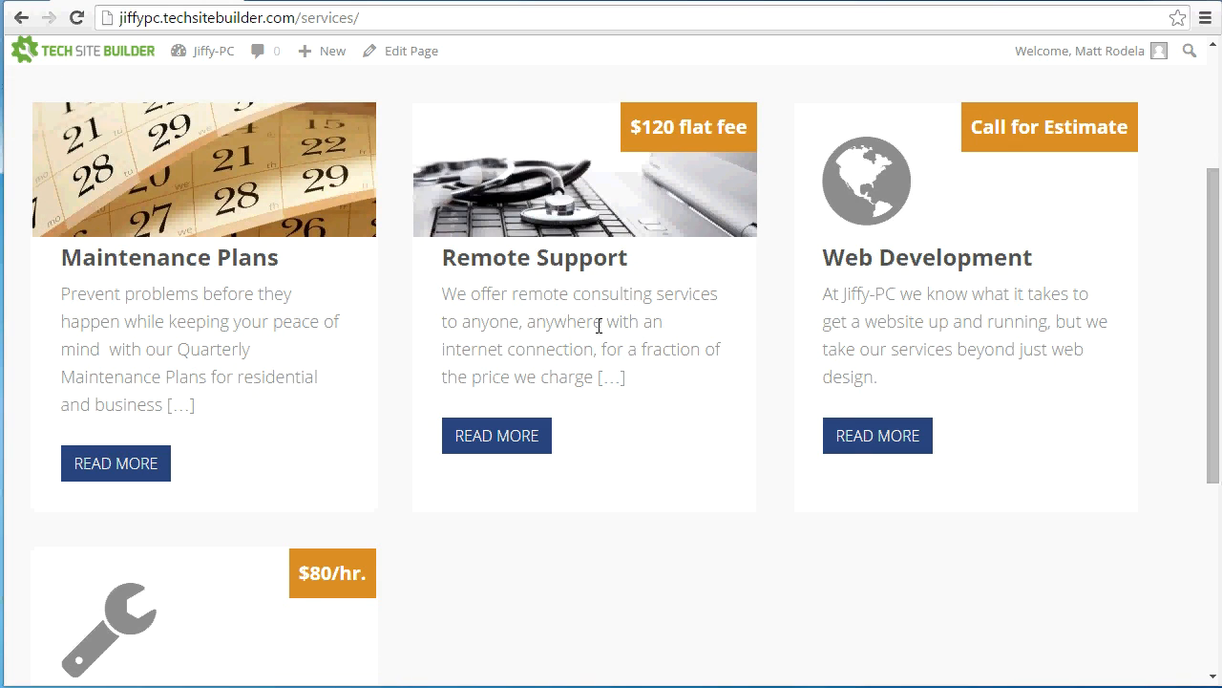
# Start a new testimonial from the dashboard and enter the client's name as its title
pyautogui.click(188, 59)
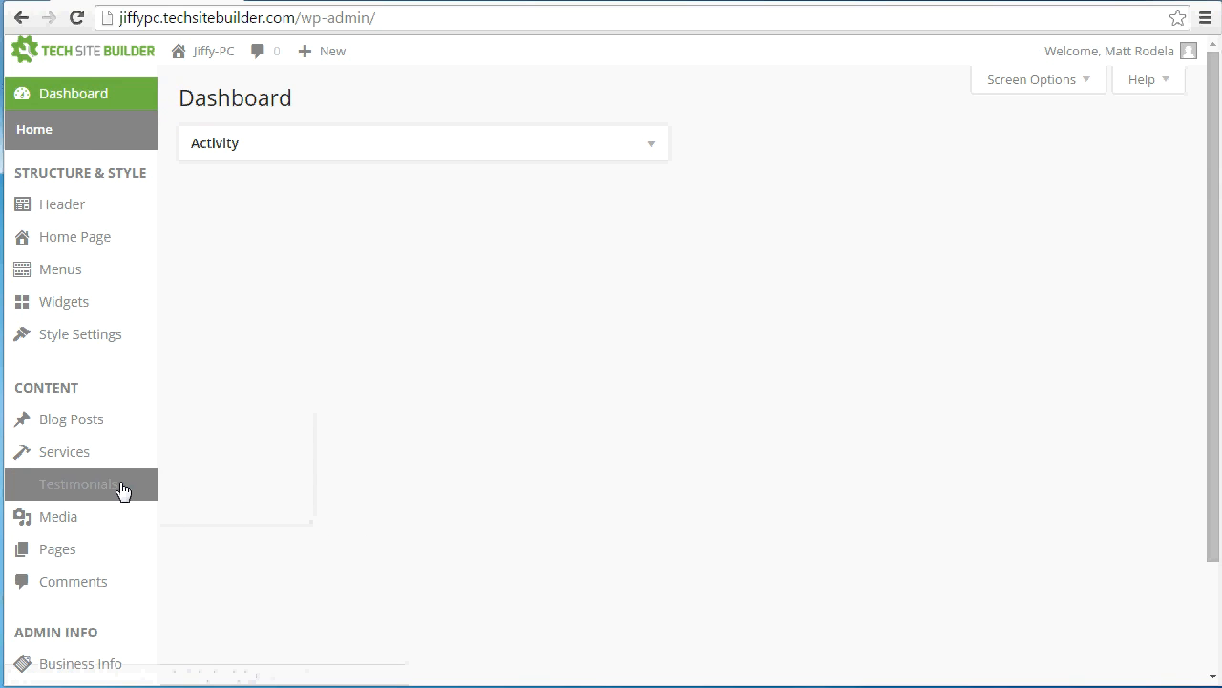
pyautogui.click(65, 485)
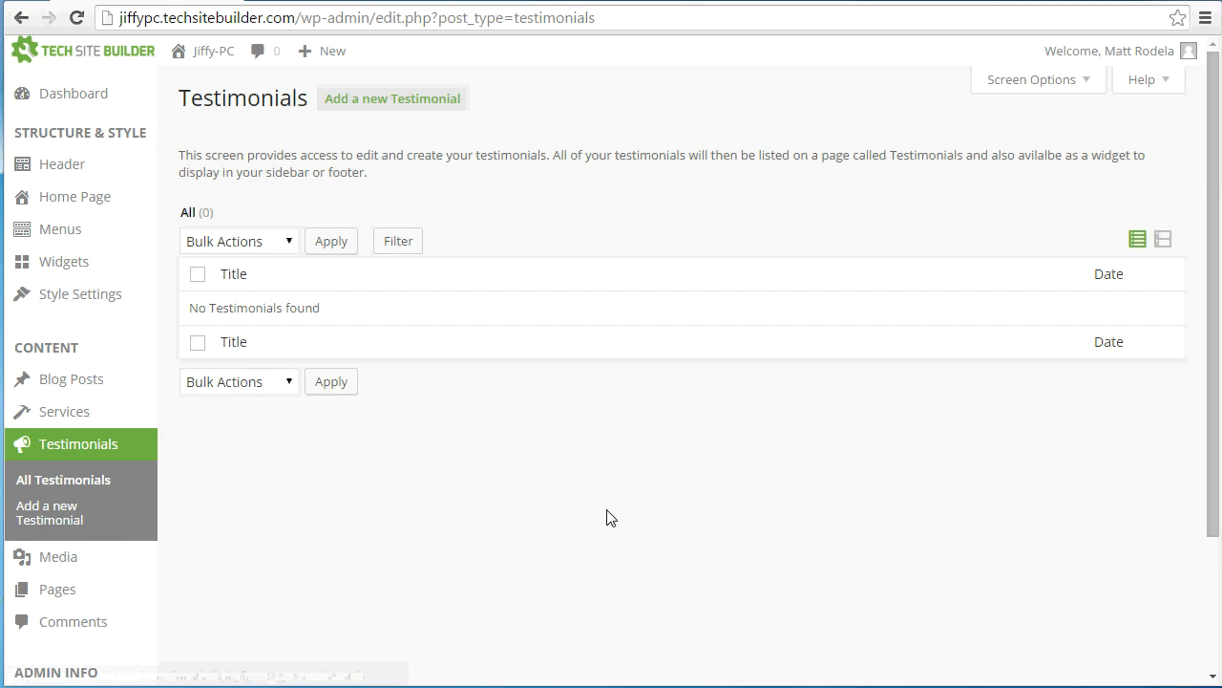
pyautogui.click(391, 100)
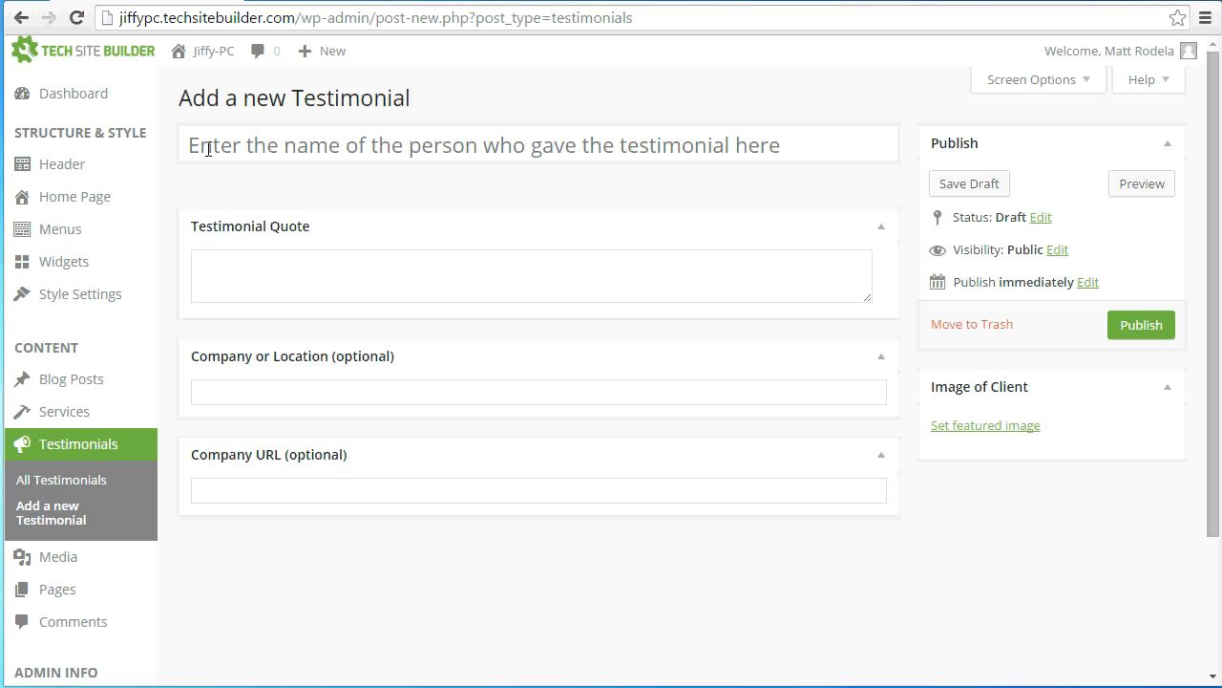
pyautogui.click(506, 147)
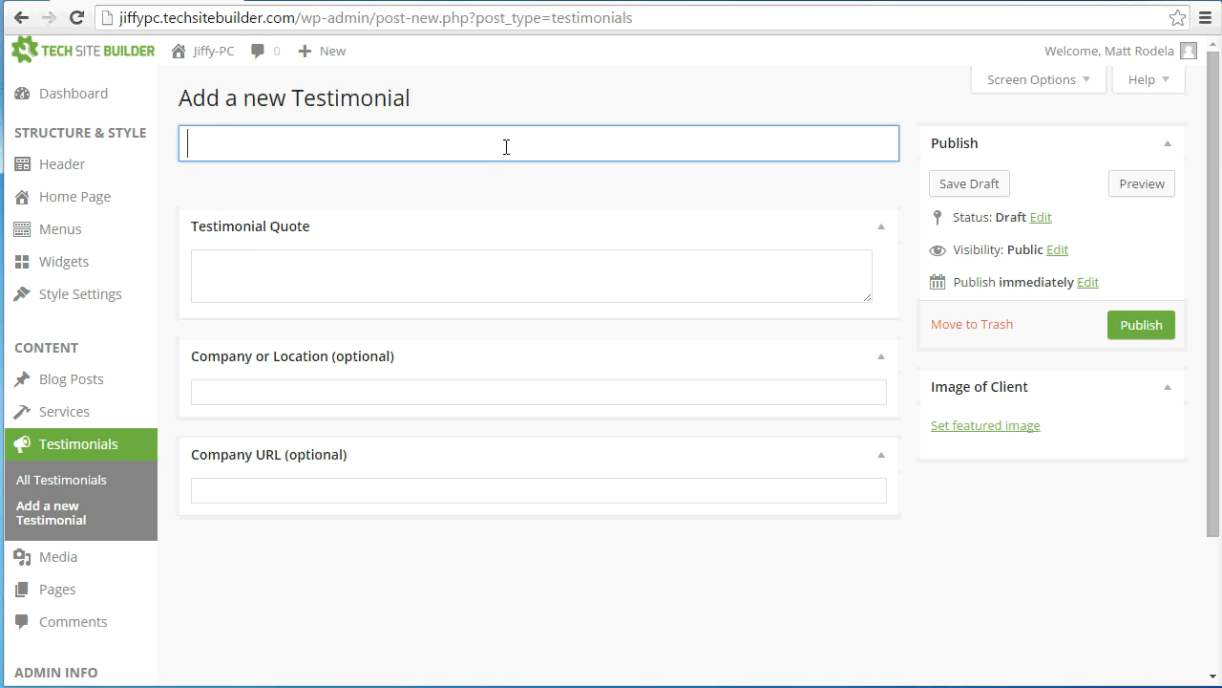
pyautogui.write('Susan')
# Enter the testimonial quote "Jiffy-PC rocks, I love this company. They are my go-to computer experts!"
pyautogui.click(274, 284)
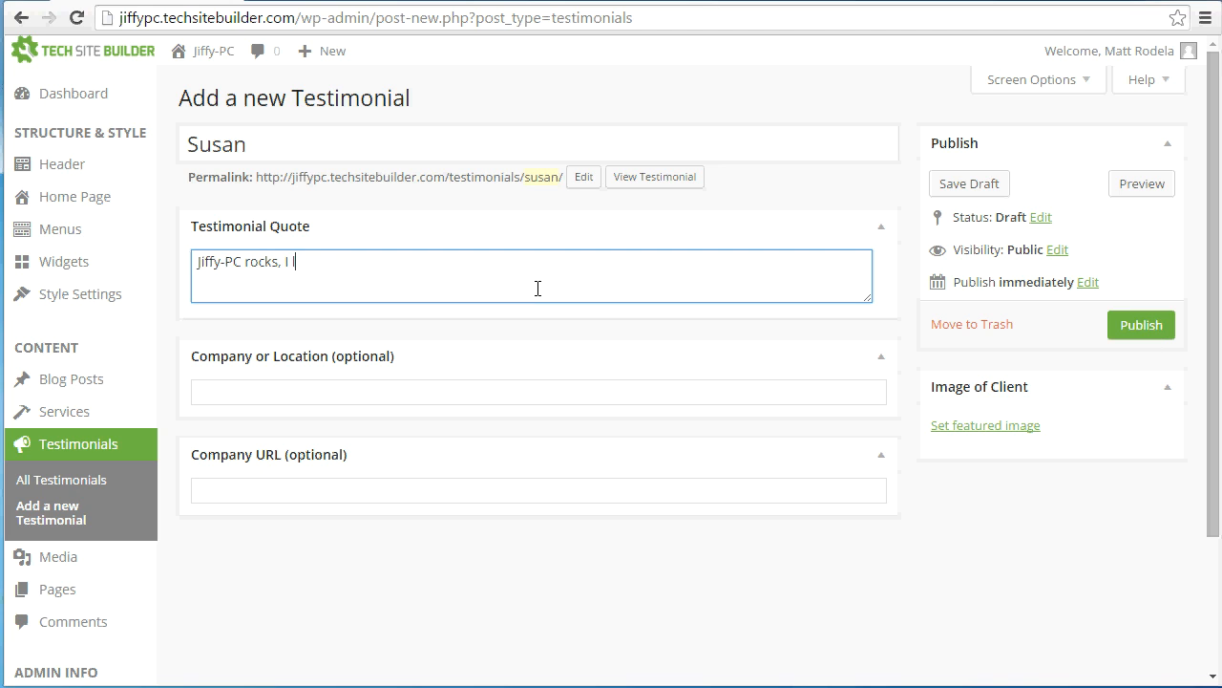
pyautogui.write('ompany.  They are my go-to')
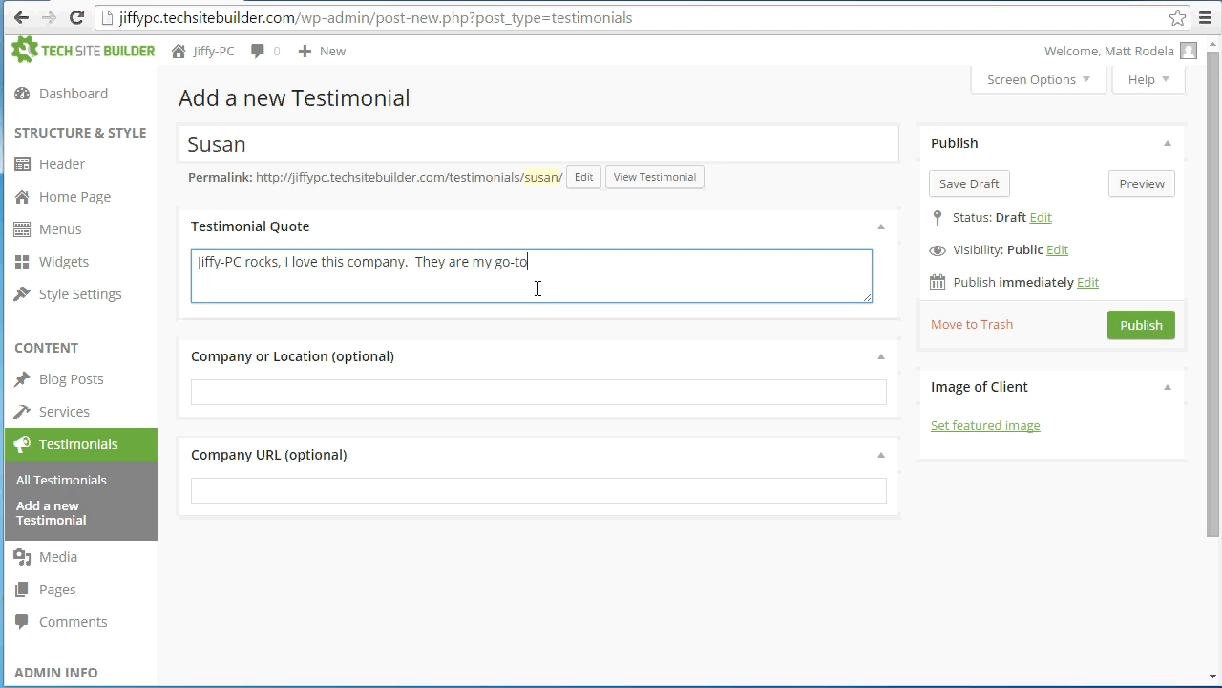
pyautogui.write(' com')
pyautogui.press('BackSpace')
pyautogui.click(400, 391)
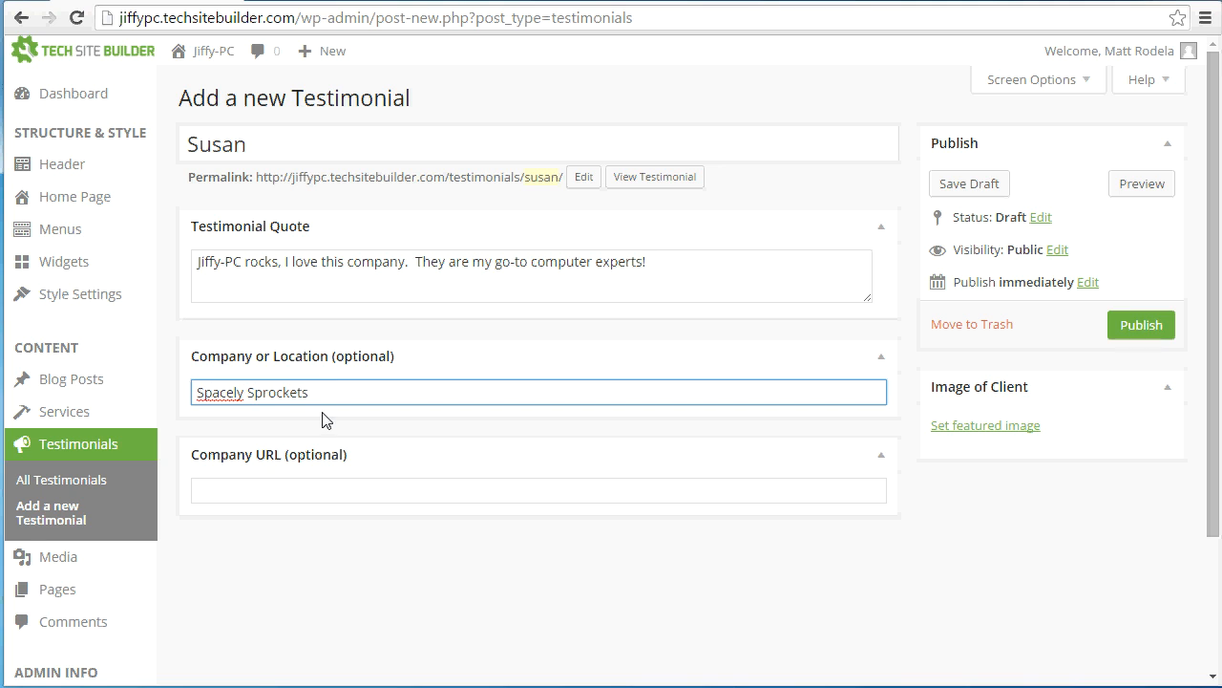
pyautogui.click(315, 491)
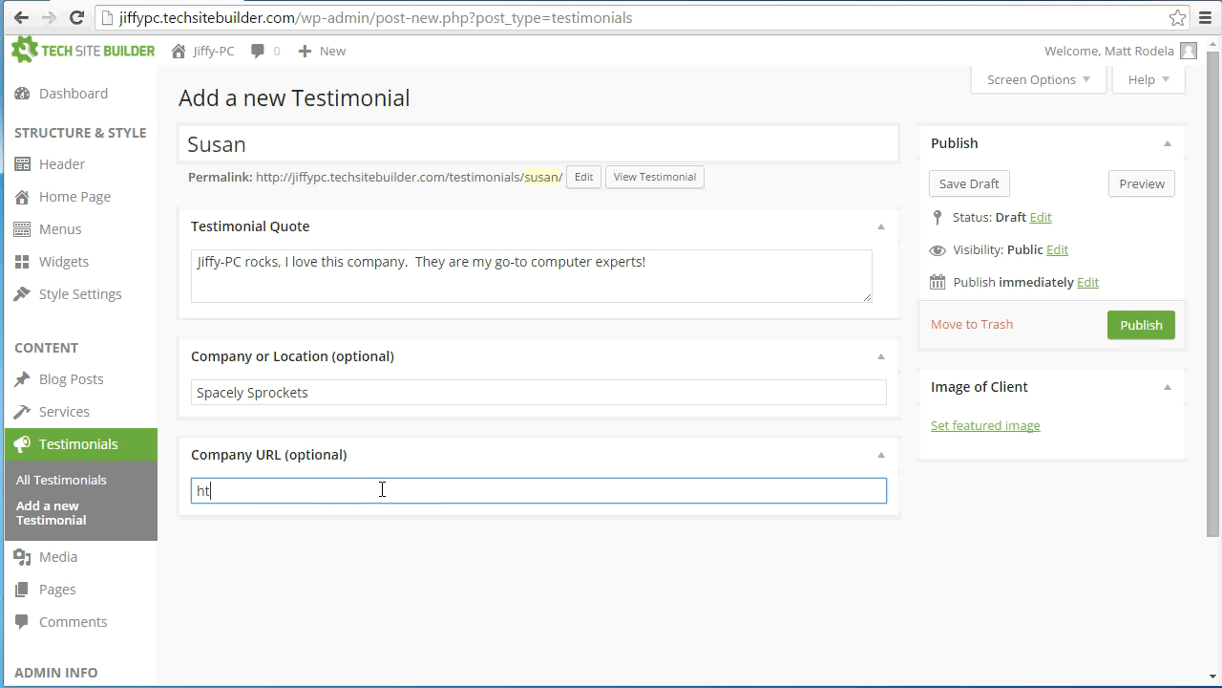
pyautogui.write('http://www.google.com')
pyautogui.click(921, 521)
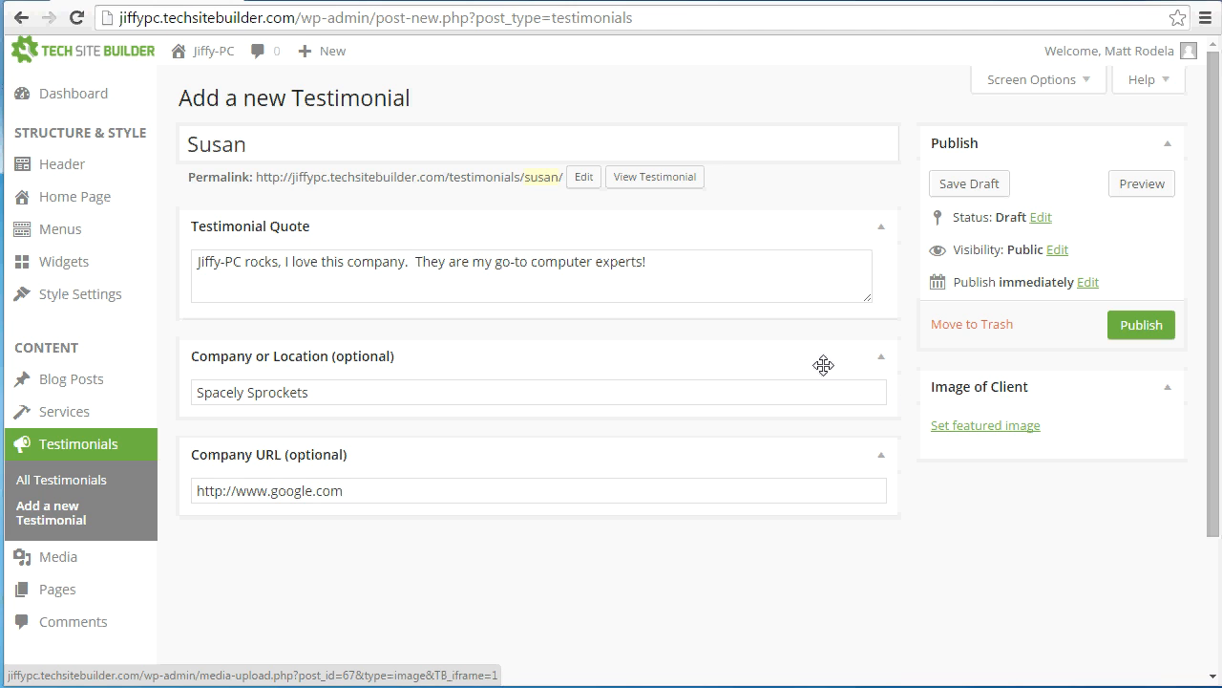
# Upload the client's photo as the testimonial's featured image and publish the testimonial
pyautogui.click(958, 427)
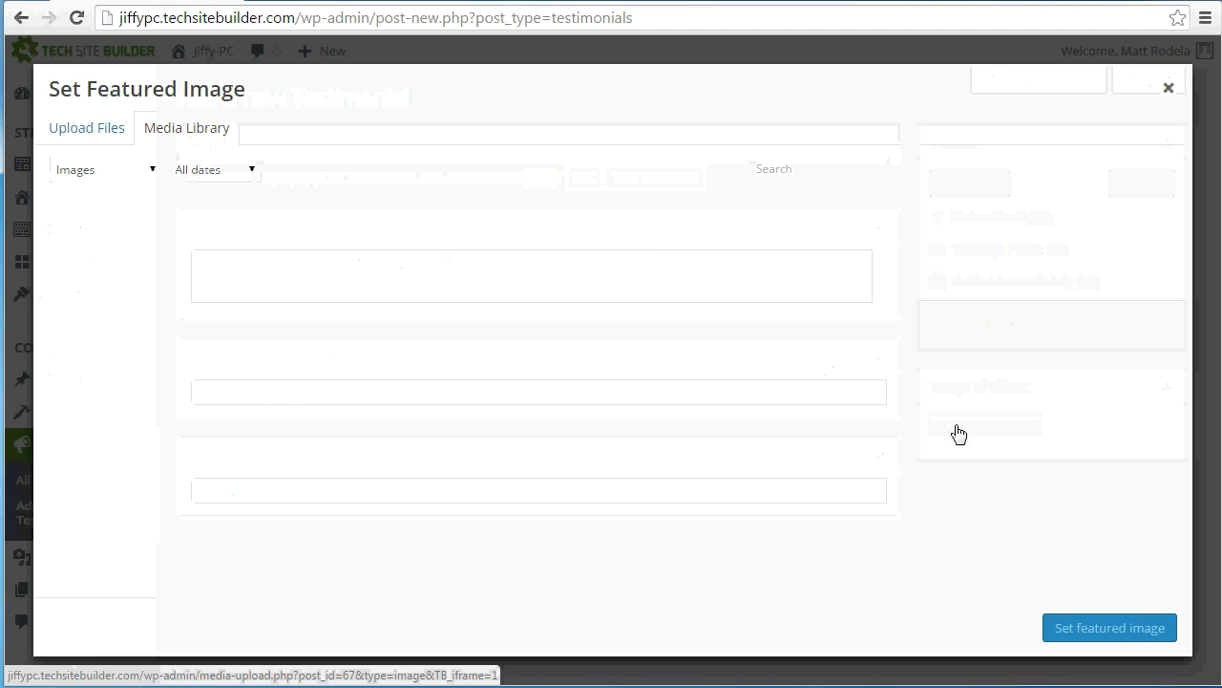
pyautogui.moveTo(4, 436); pyautogui.dragTo(471, 293)
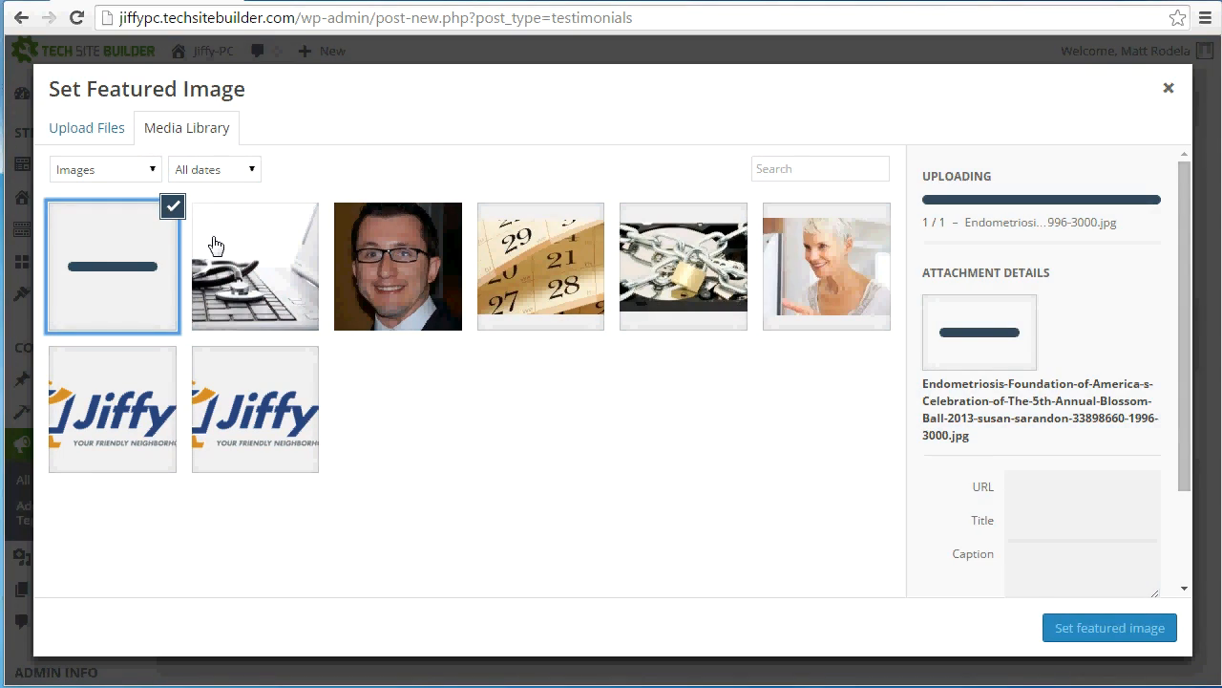
pyautogui.click(1106, 632)
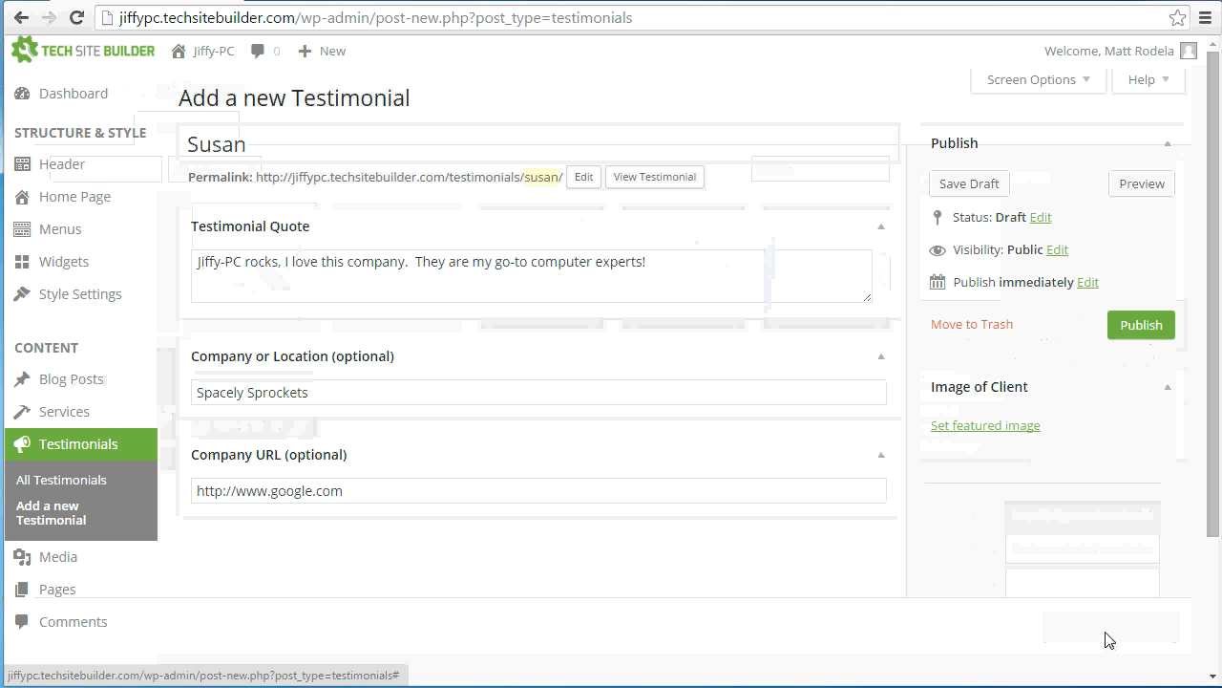
pyautogui.click(1142, 325)
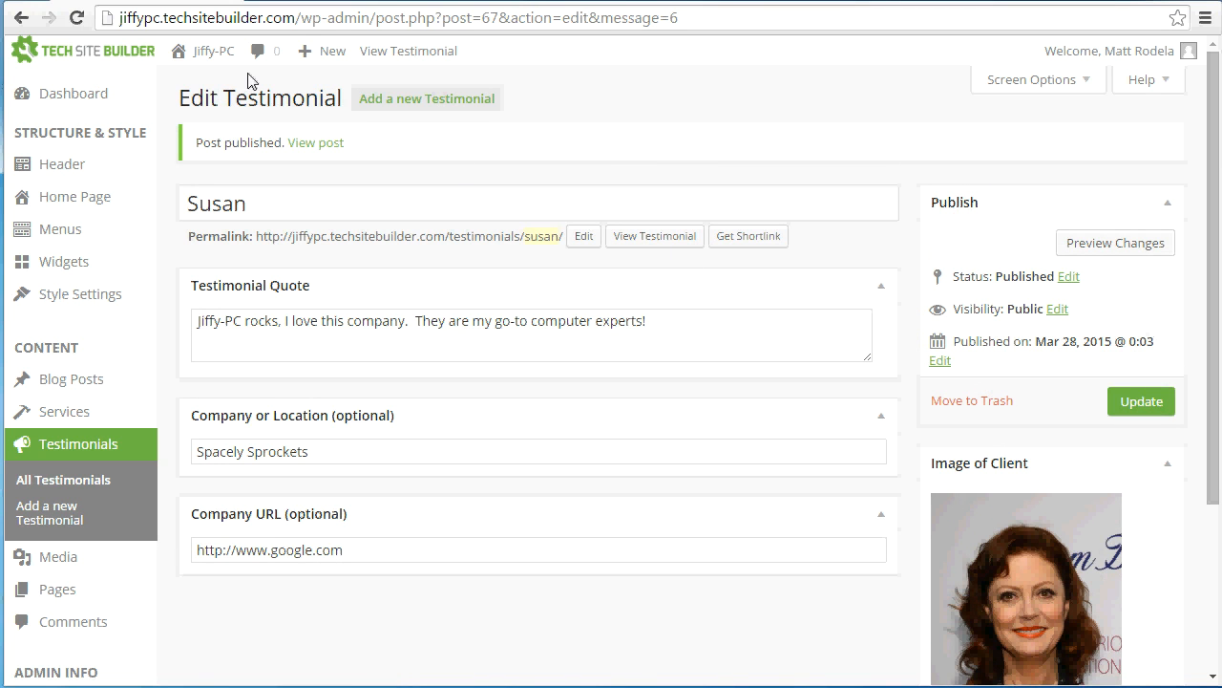
# Open the Testimonials page on the live site and review the published testimonial
pyautogui.moveTo(181, 58)
pyautogui.click(186, 84)
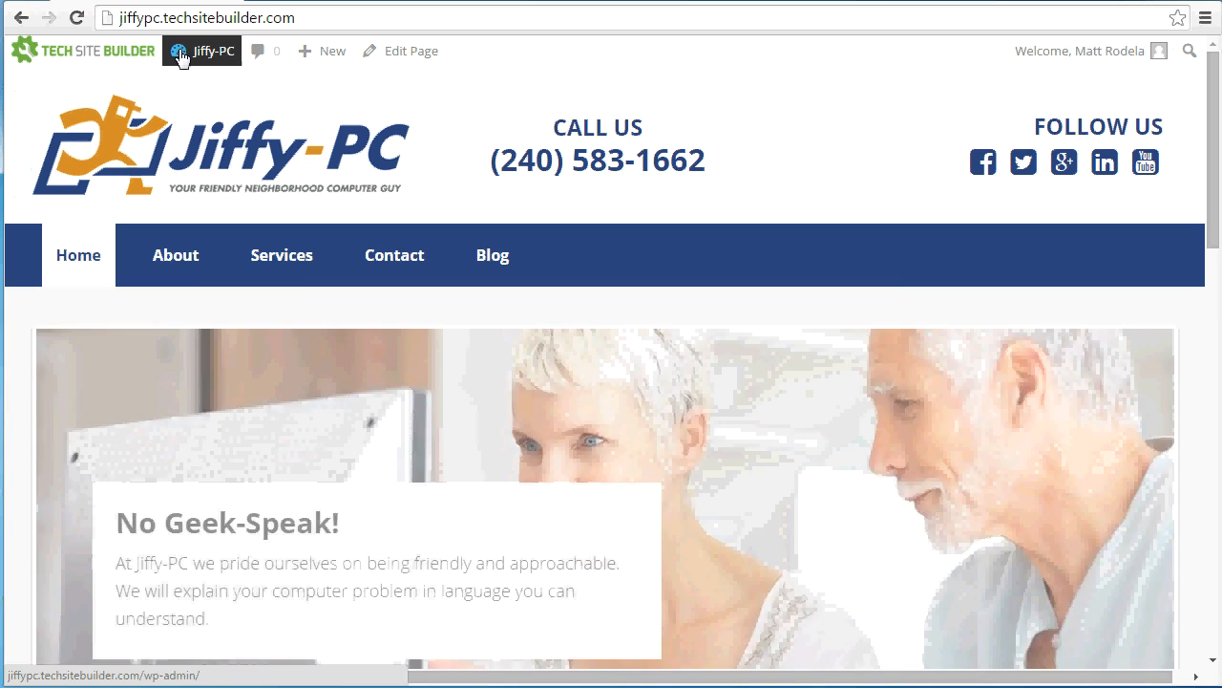
pyautogui.moveTo(182, 273)
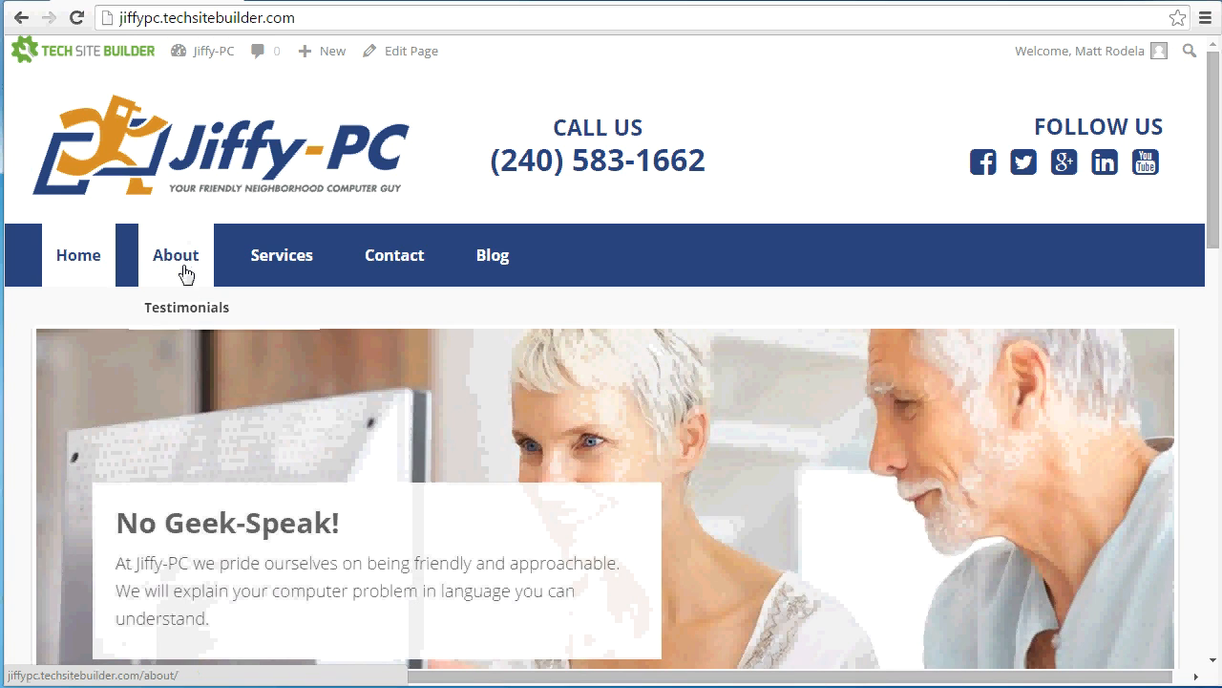
pyautogui.click(187, 308)
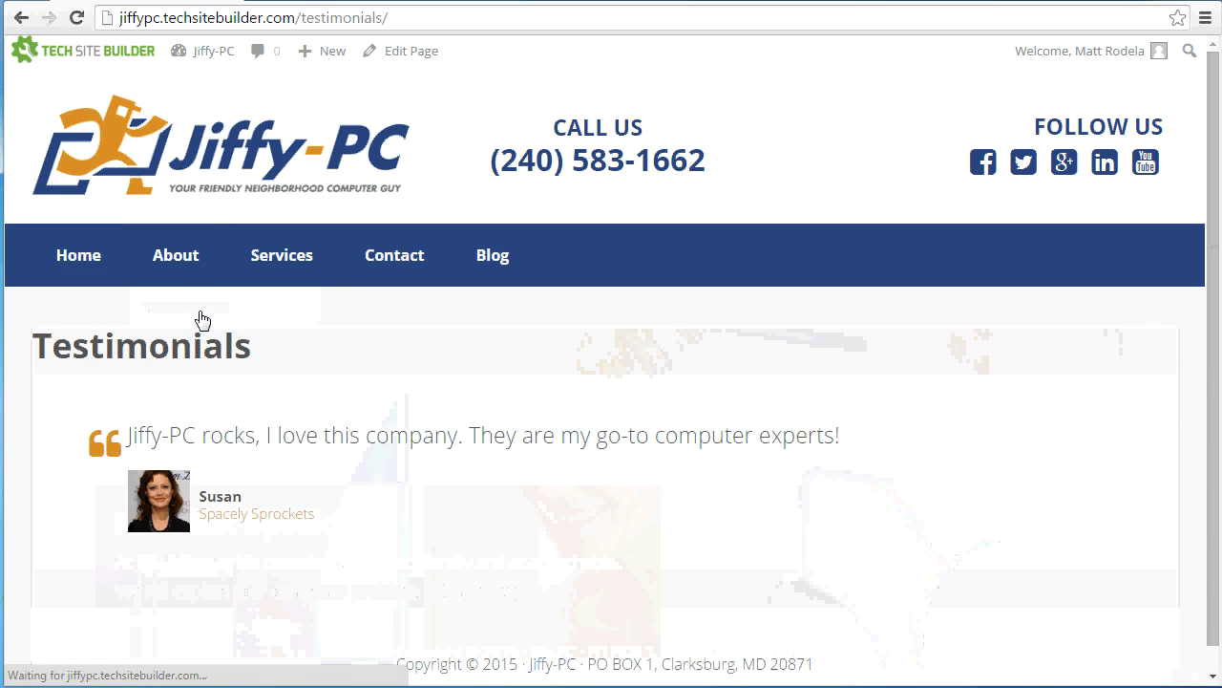
pyautogui.scroll(-1, 196, 319)
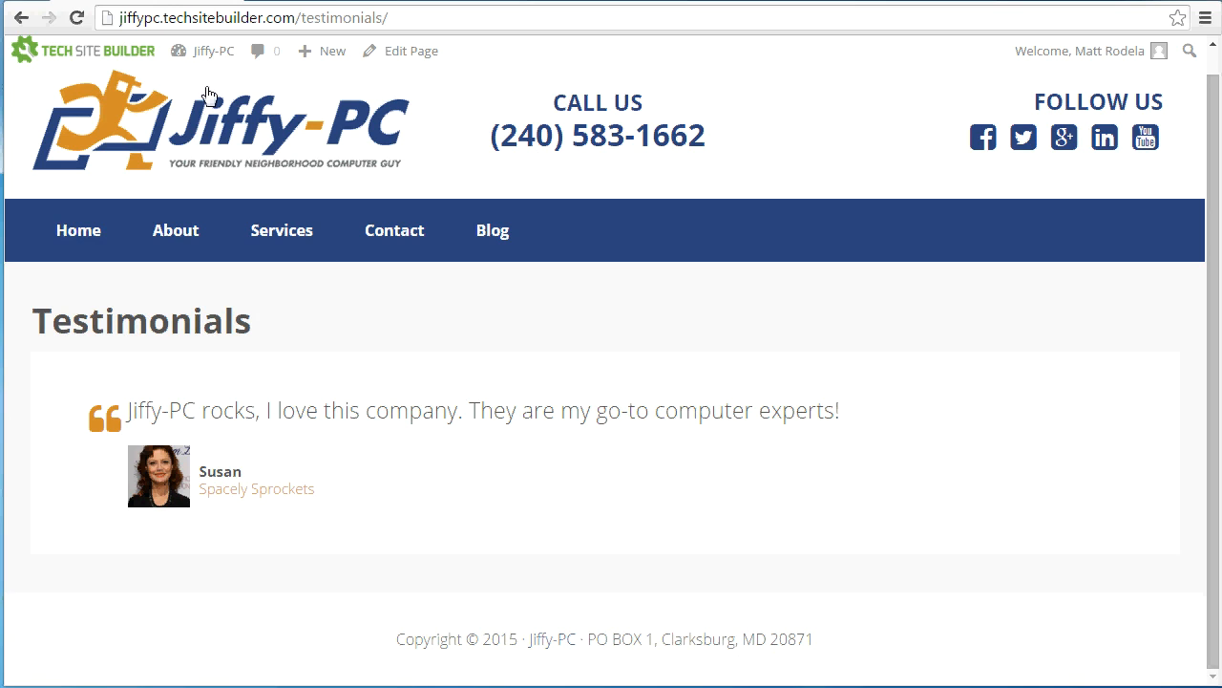
# Start another testimonial from the dashboard, entering the client's name and the quote "You guys rock!"
pyautogui.click(196, 59)
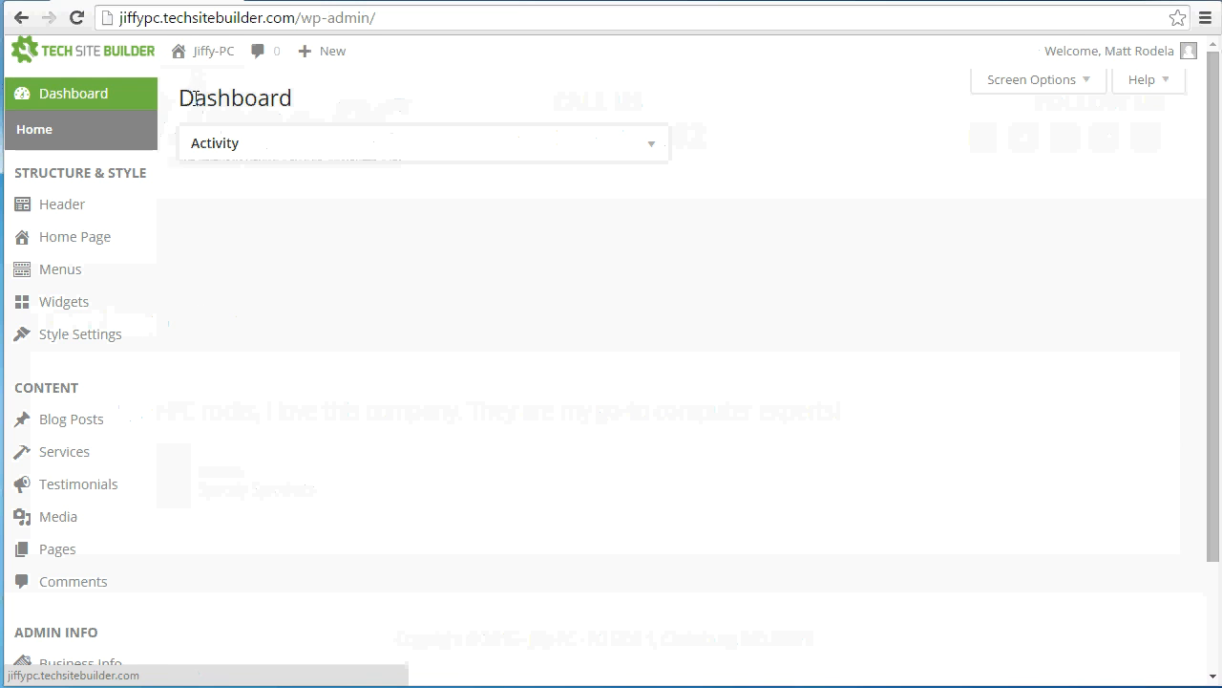
pyautogui.click(79, 487)
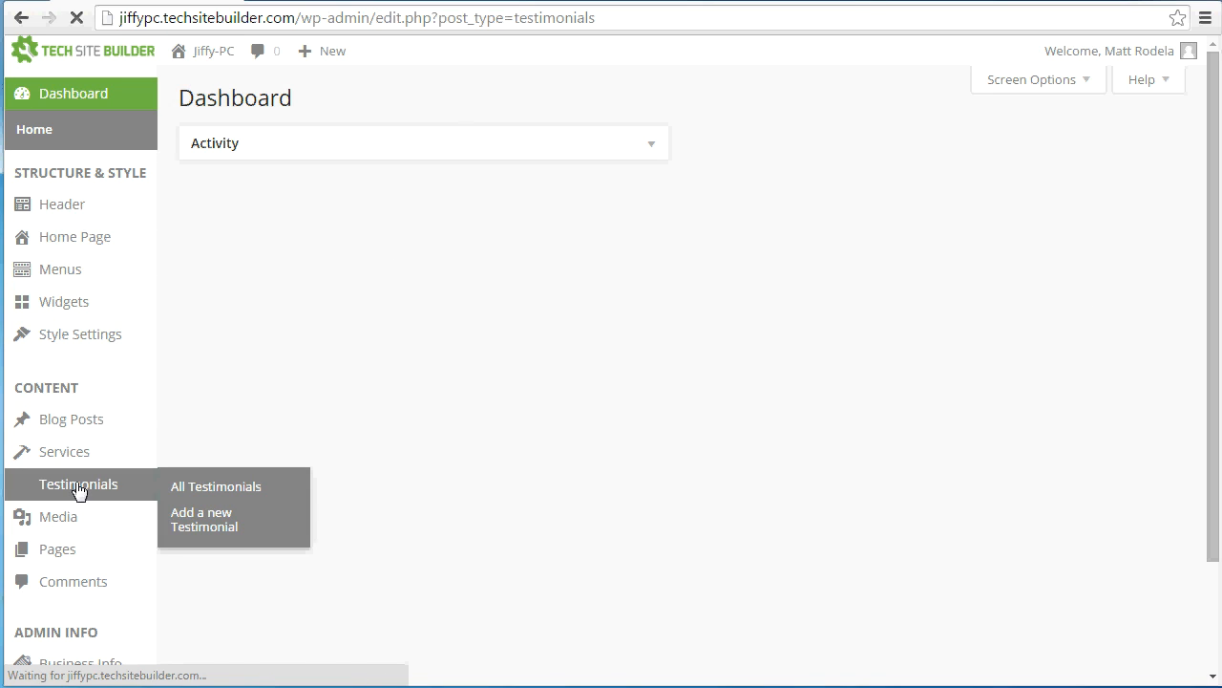
pyautogui.click(430, 101)
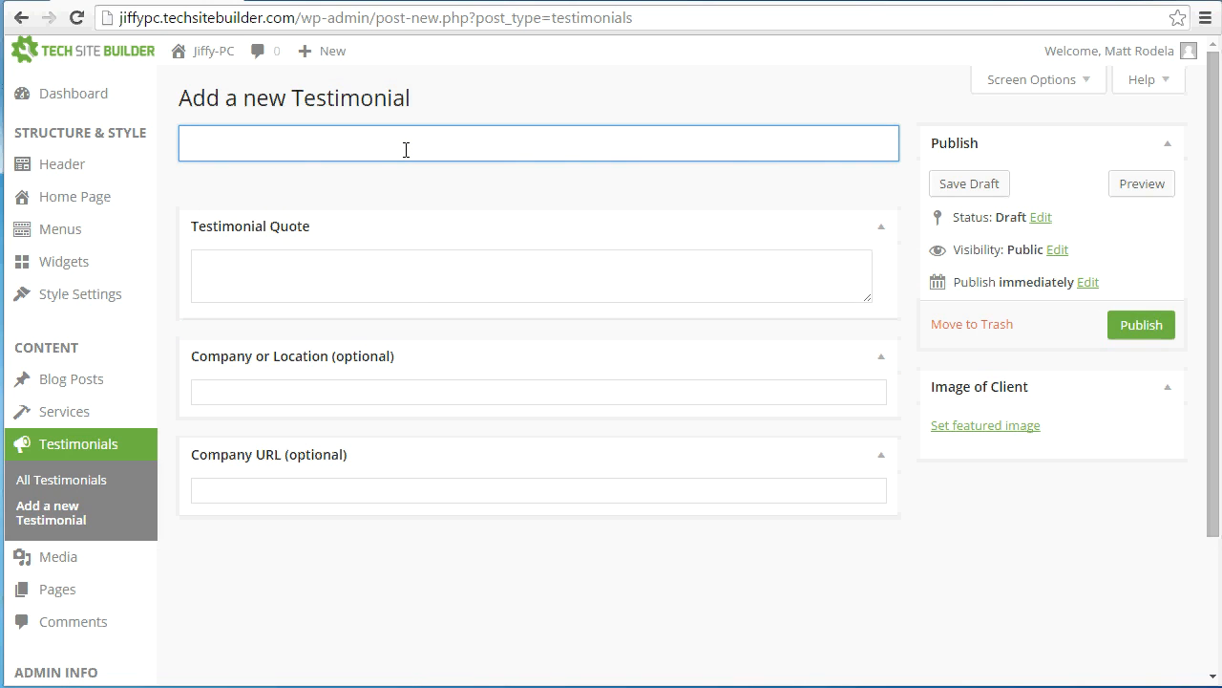
pyautogui.write('Bob')
pyautogui.click(539, 266)
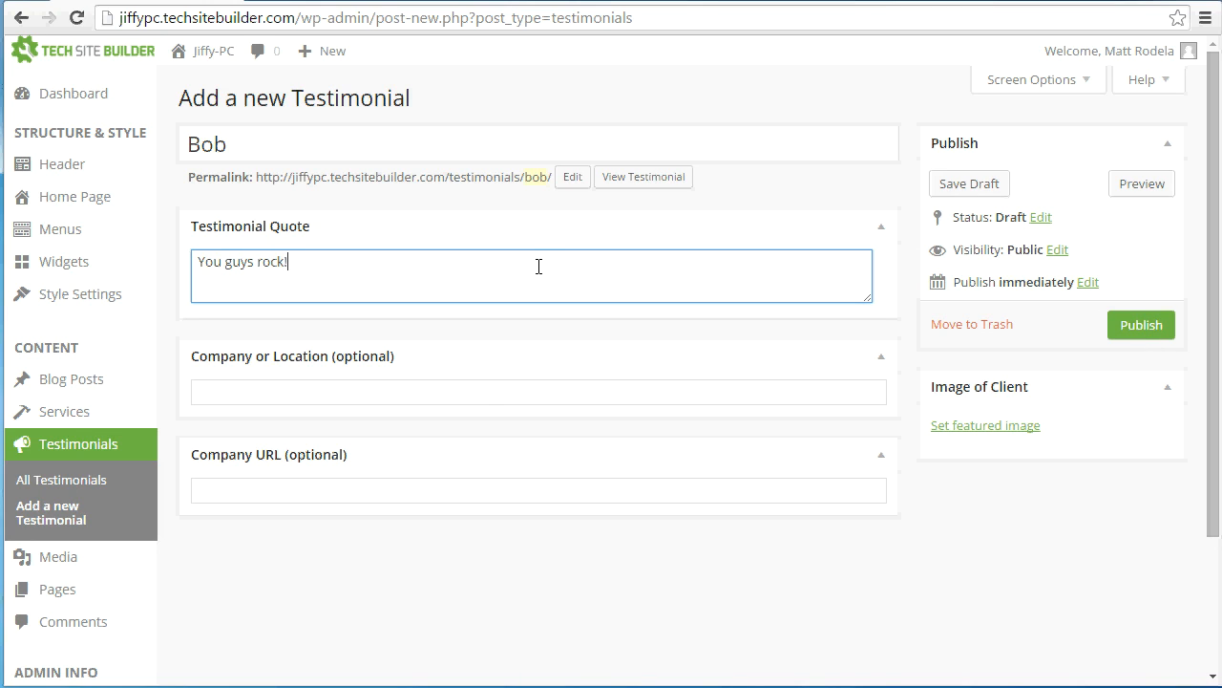
# Set the second testimonial's location to "Anytown, MD" and publish it without a company URL or client image
pyautogui.click(485, 391)
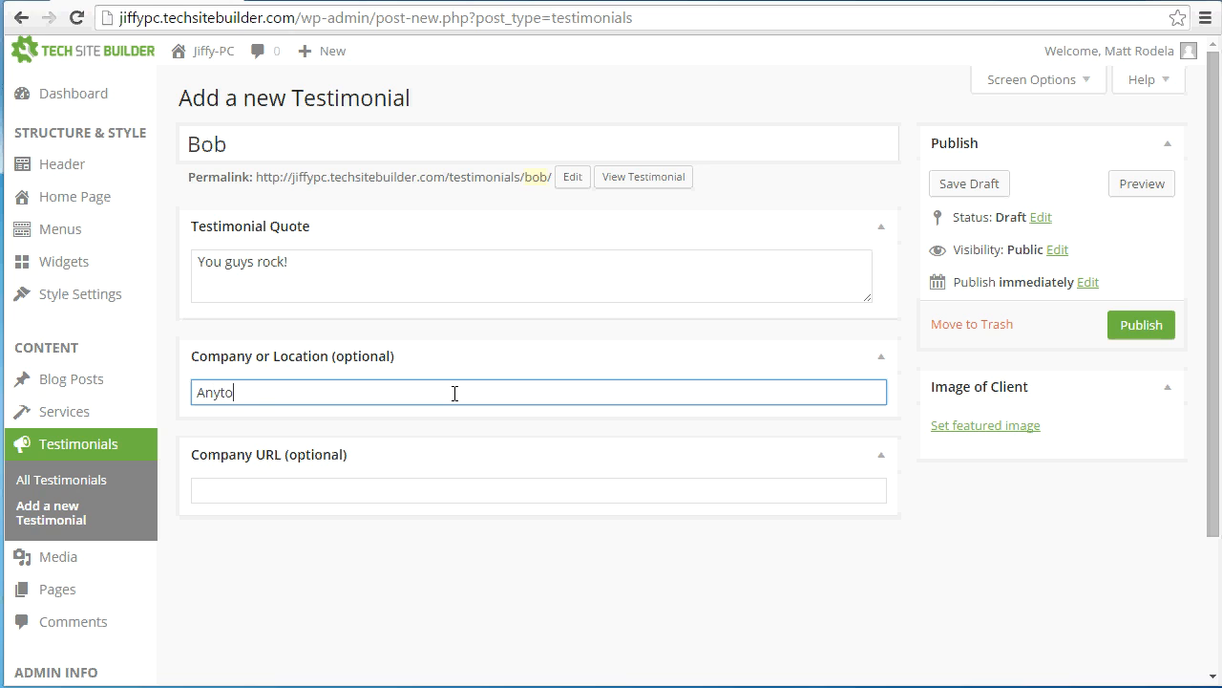
pyautogui.click(406, 478)
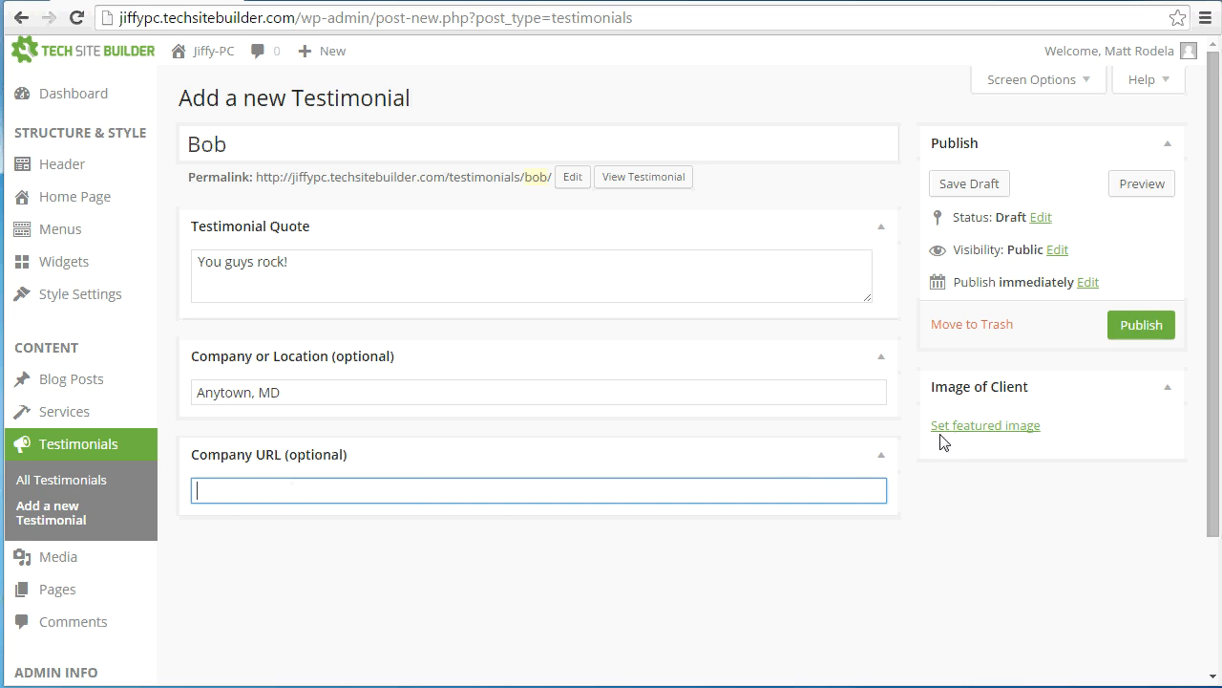
pyautogui.click(1128, 325)
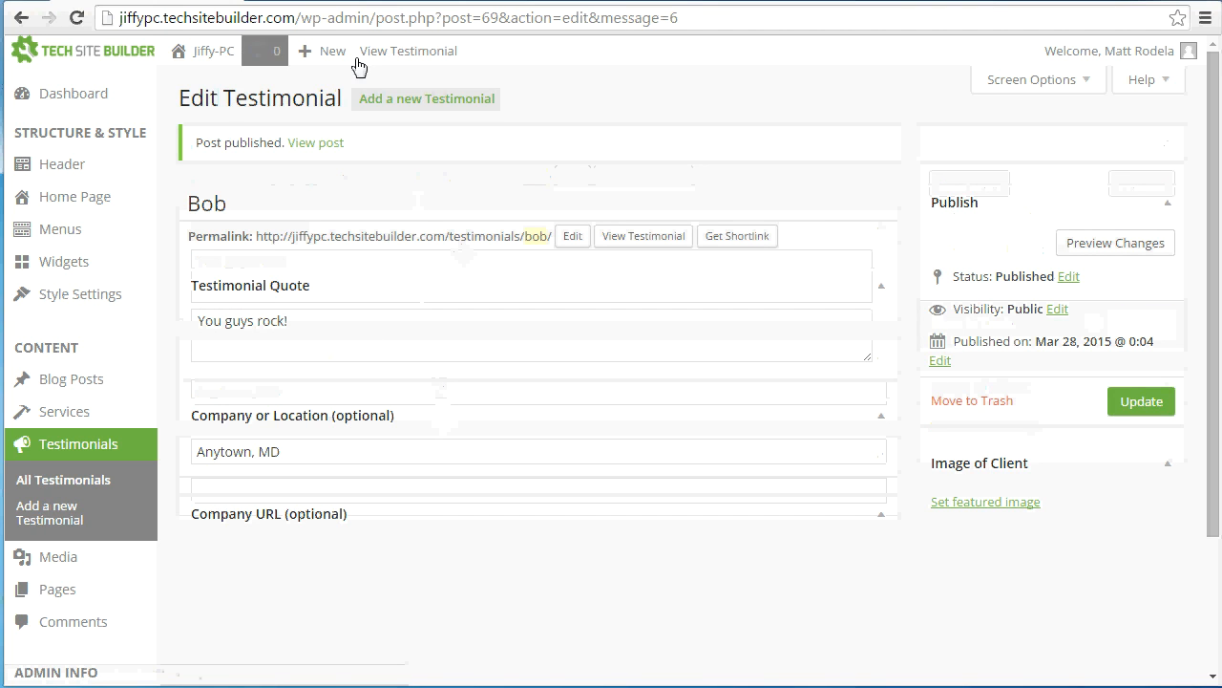
# Go from the published testimonial to the live Jiffy-PC site
pyautogui.click(199, 56)
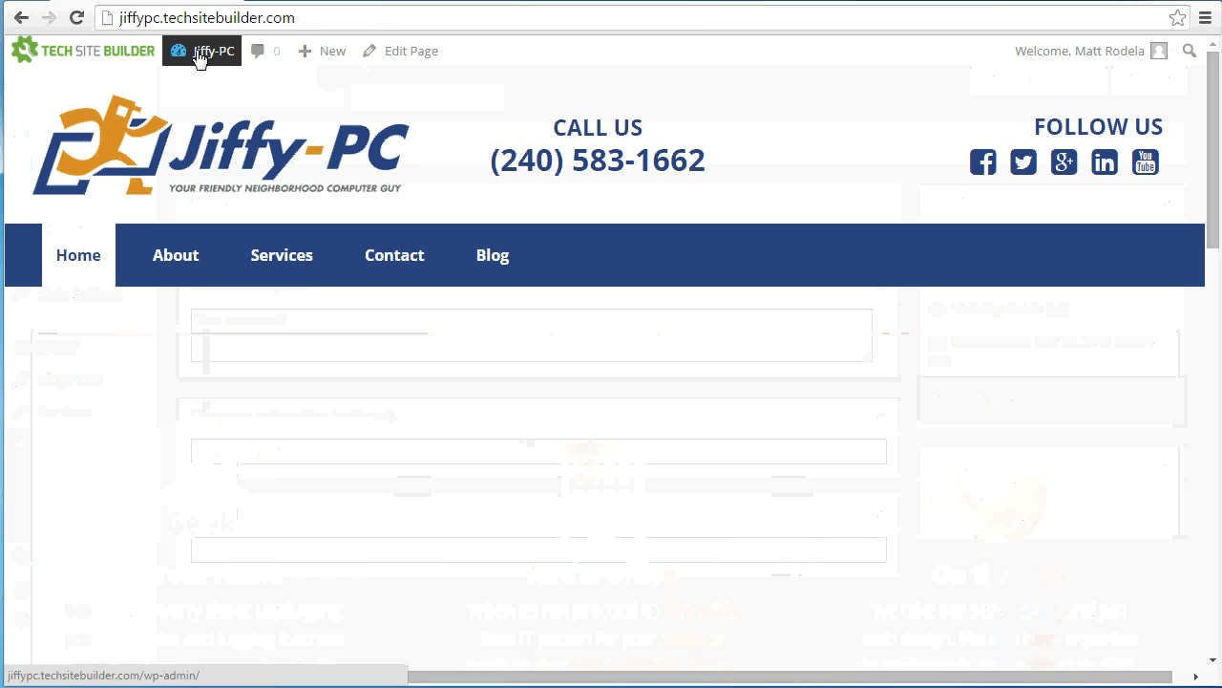